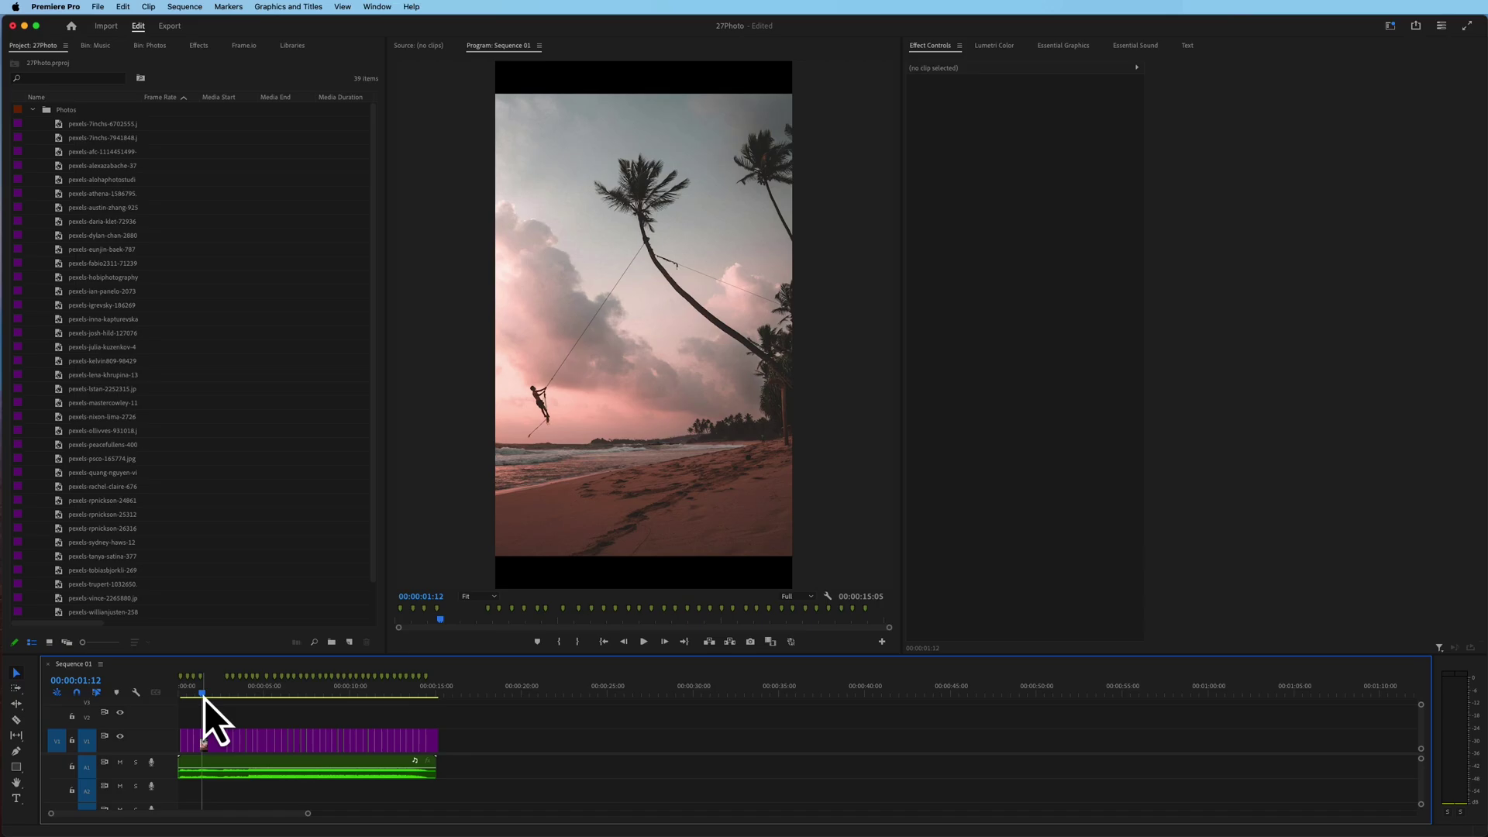
# Step: Play back the finished sequence from the start to review it
pyautogui.moveTo(204, 699); pyautogui.dragTo(156, 699)
pyautogui.press('space')
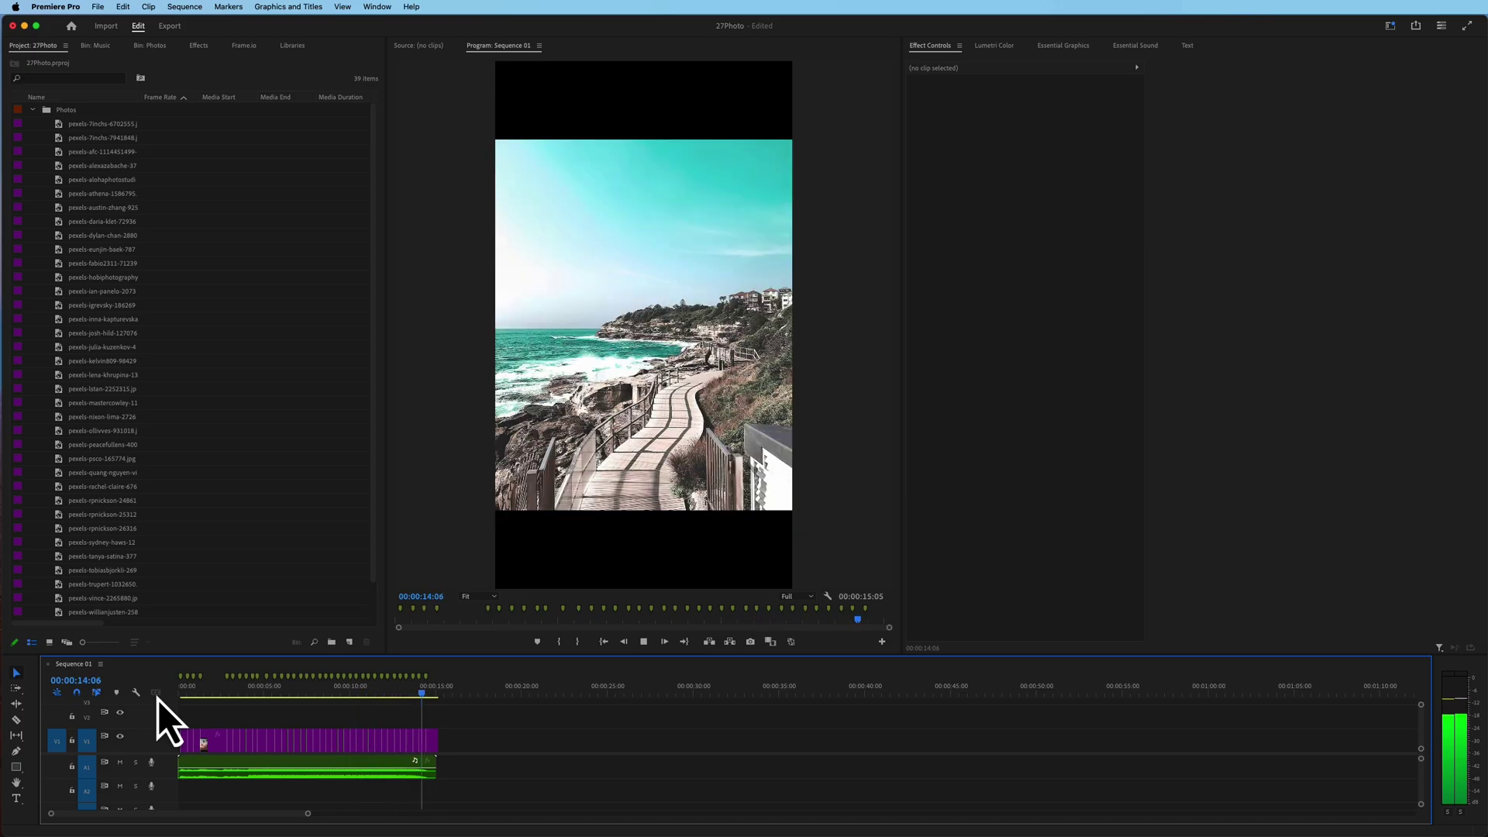
pyautogui.press('space')
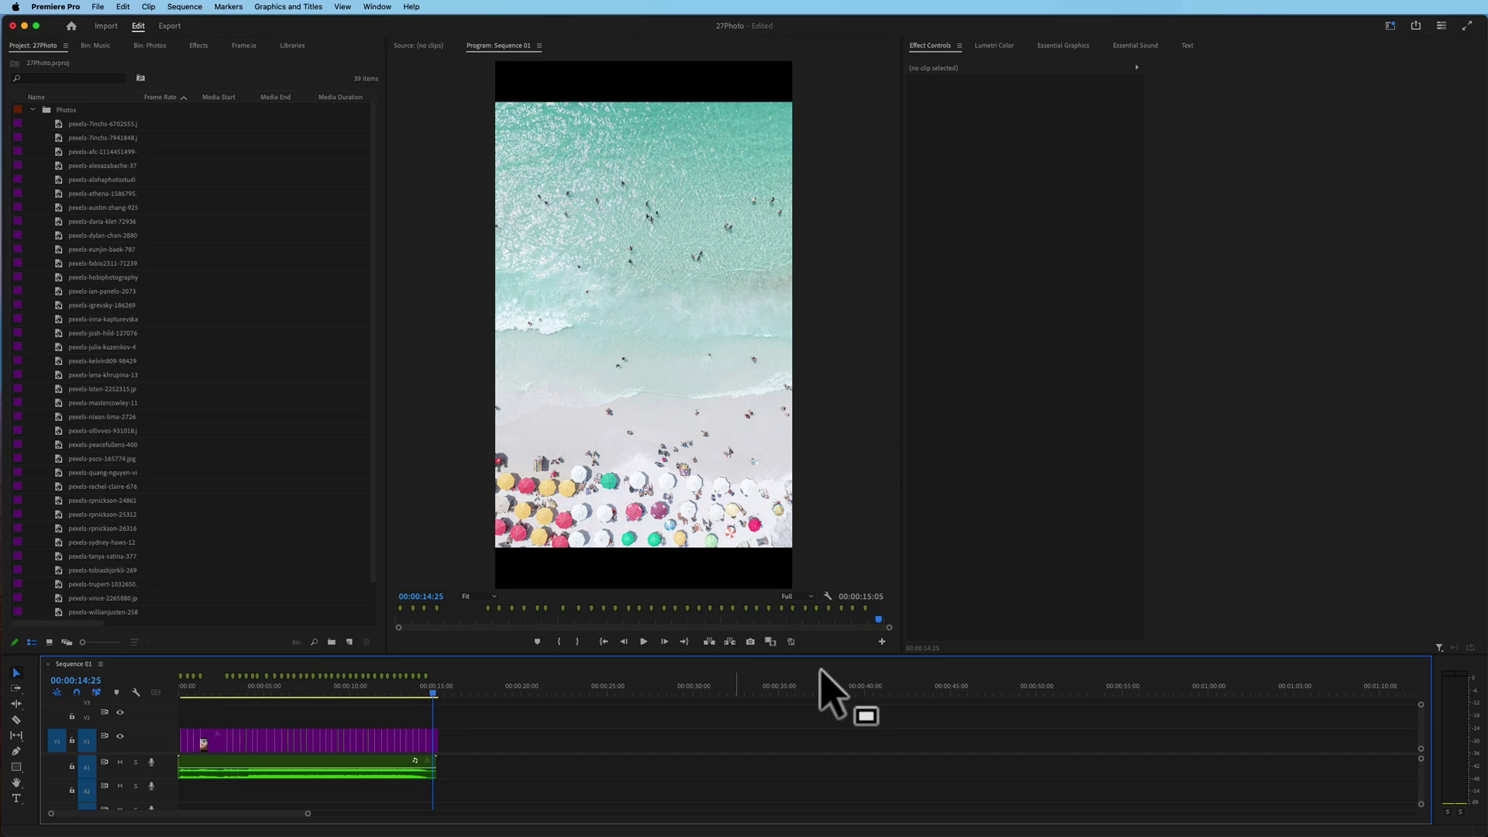
# Step: Collapse the Photos folder and expand the Music folder in the Project panel
pyautogui.click(33, 112)
pyautogui.click(58, 115)
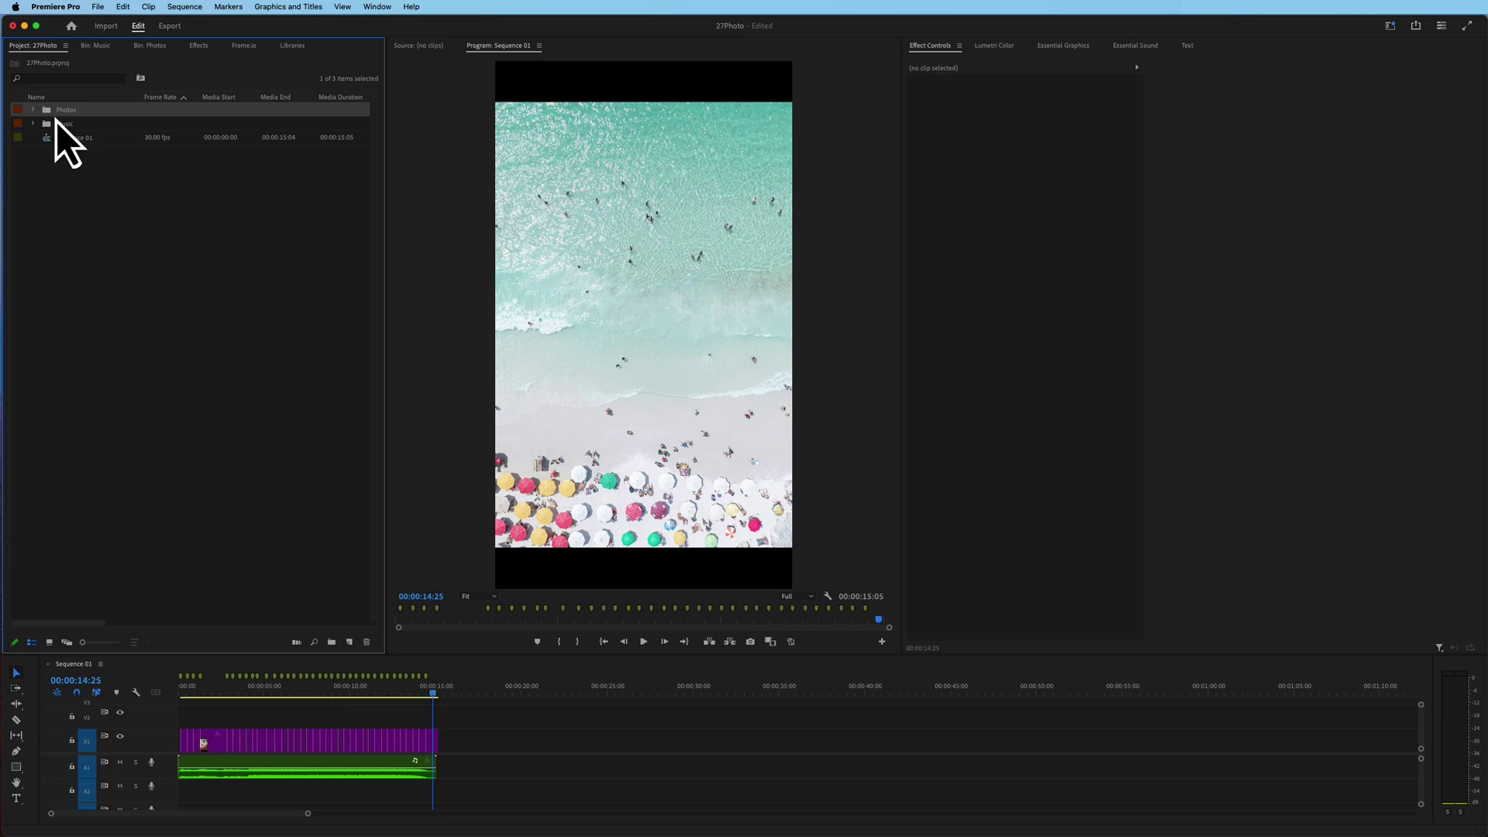
pyautogui.click(36, 125)
# Step: Switch to the Vertical workspace layout and close Sequence 01
pyautogui.click(1387, 29)
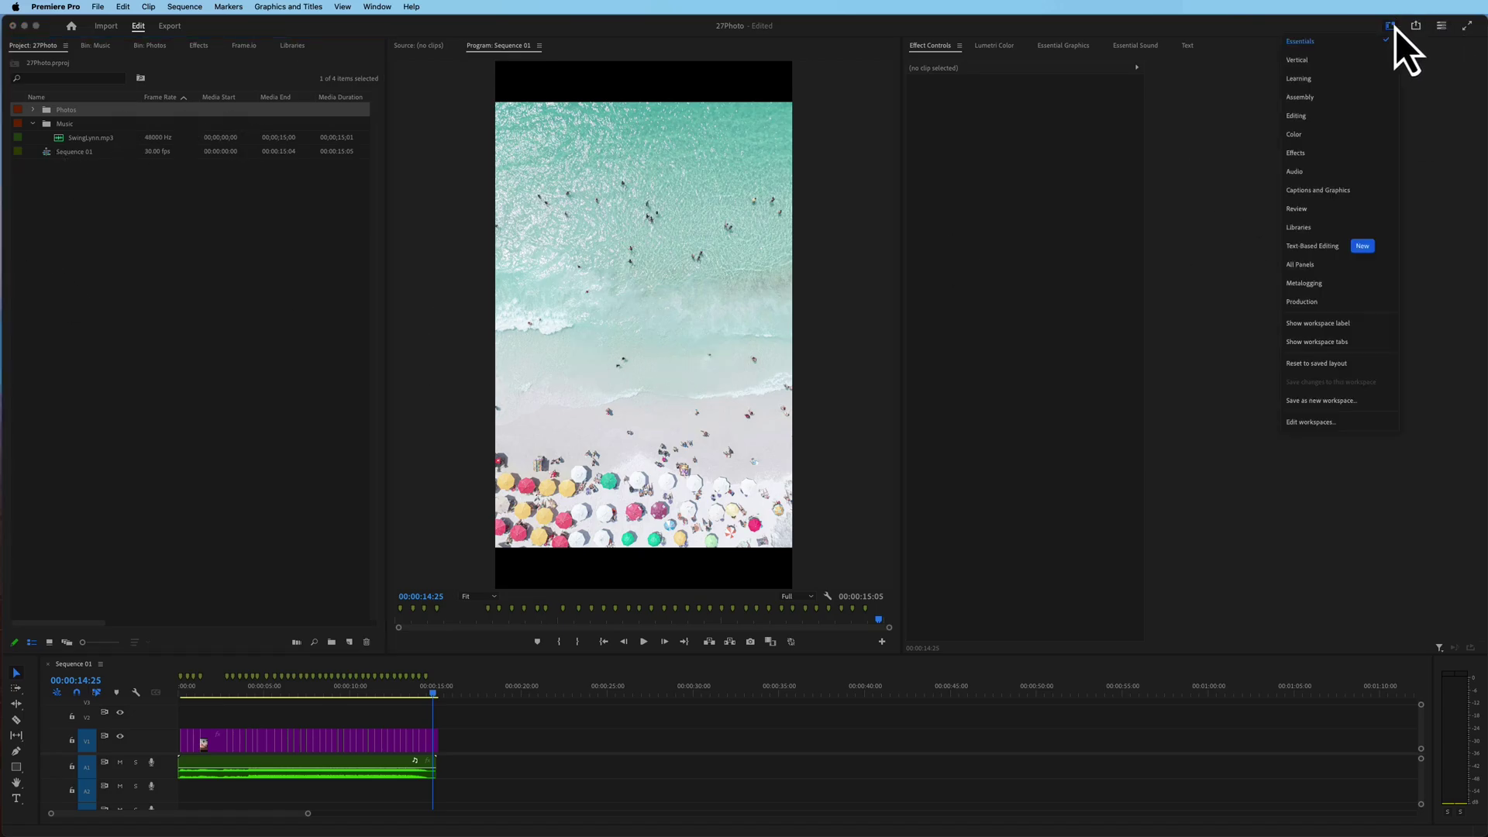
pyautogui.click(1313, 62)
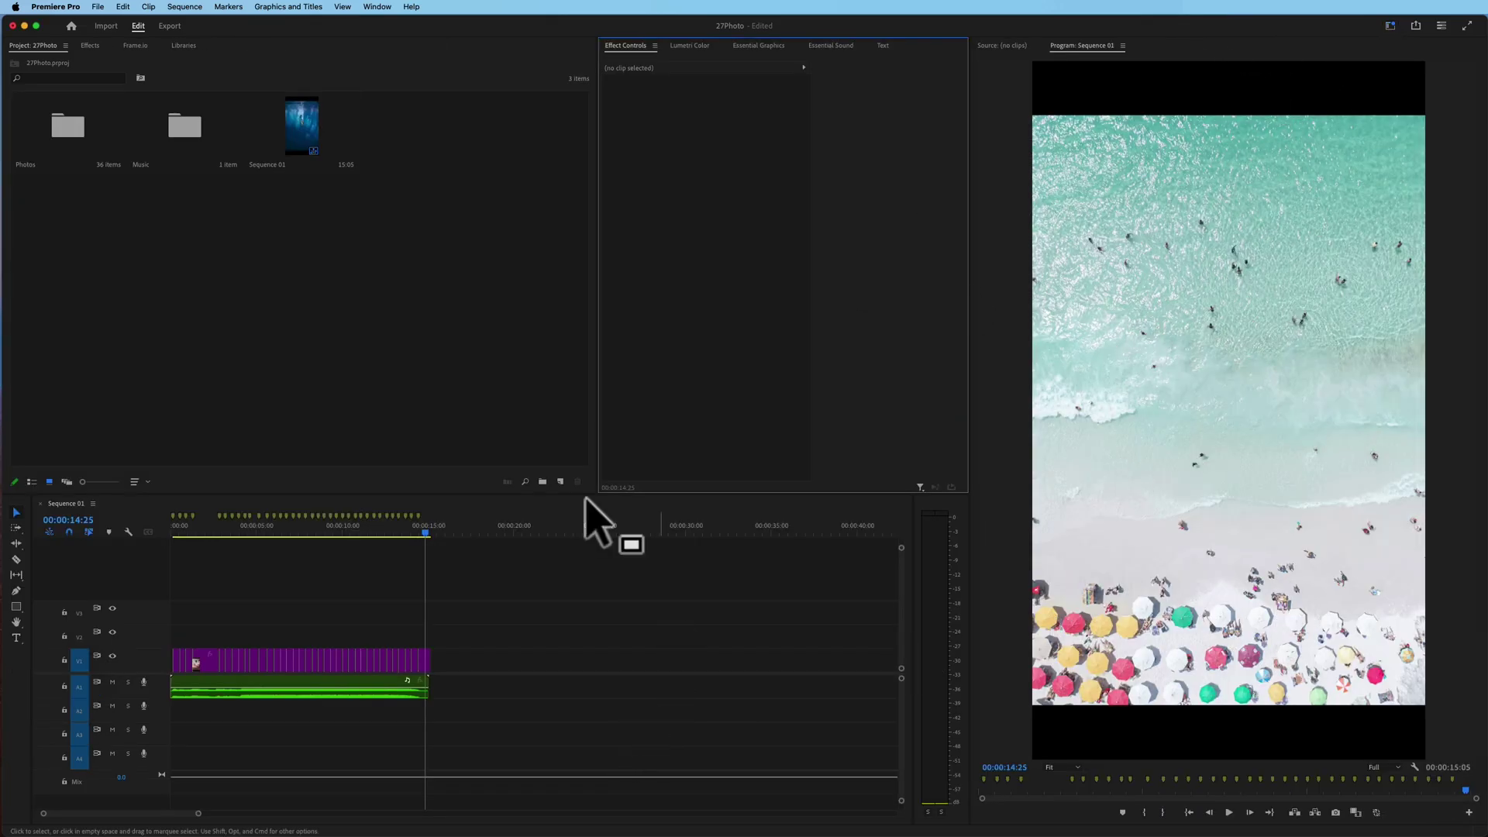
pyautogui.click(42, 505)
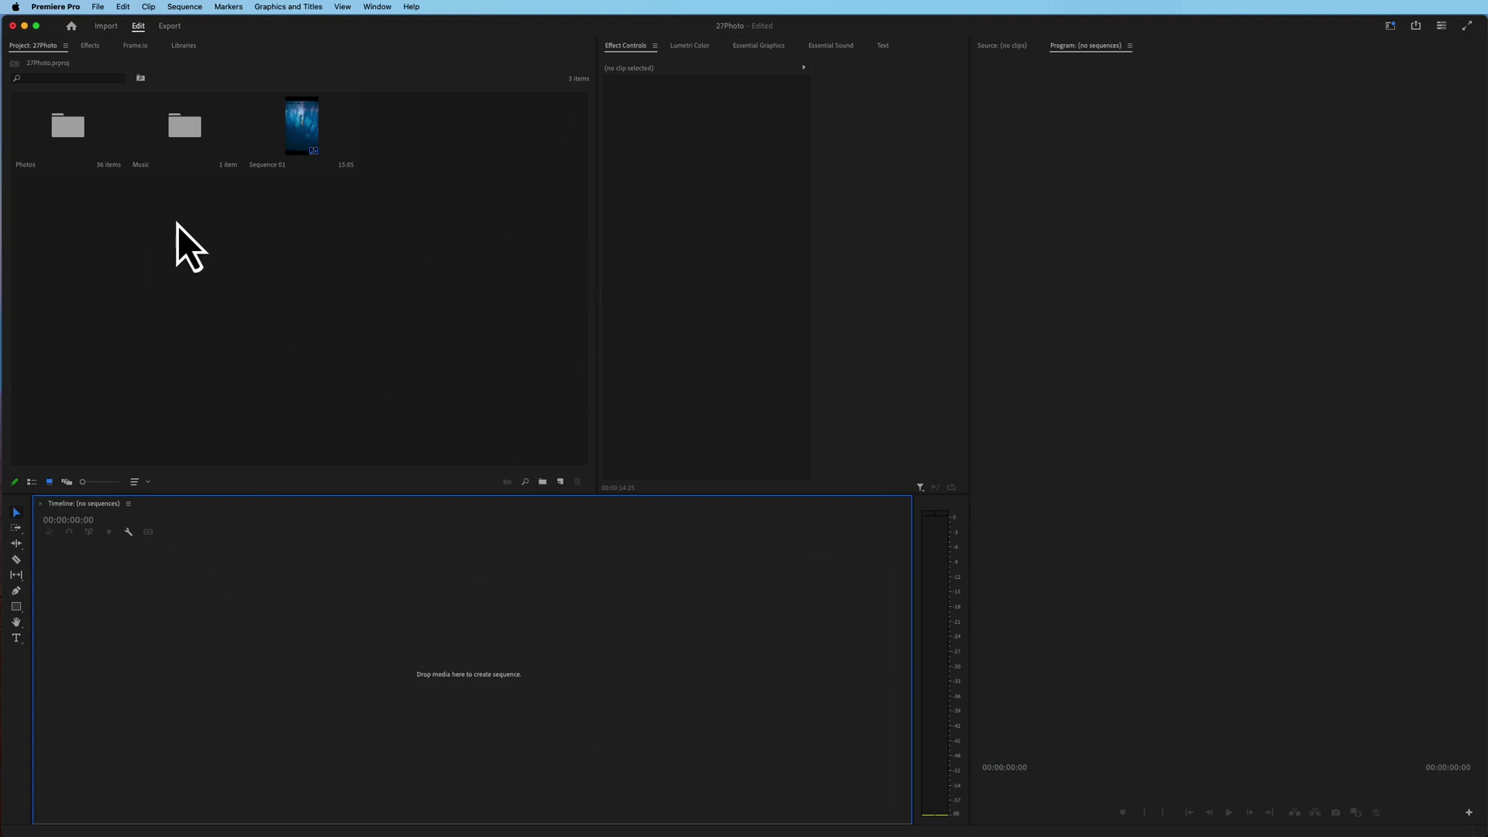
# Step: Create a Social Media Portrait 9x16 30 fps sequence named Social Sequence
pyautogui.click(561, 483)
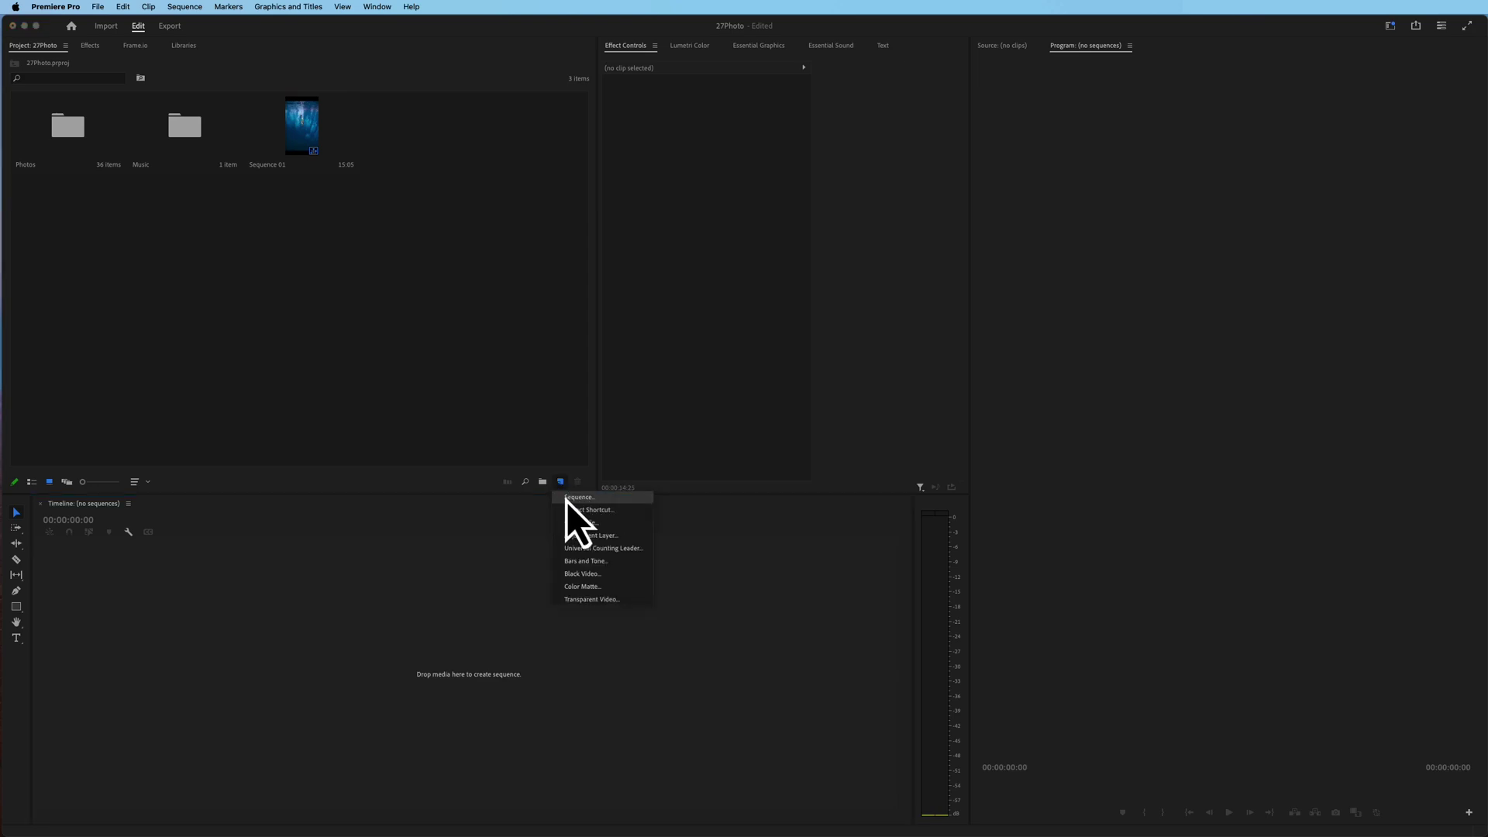
pyautogui.click(565, 498)
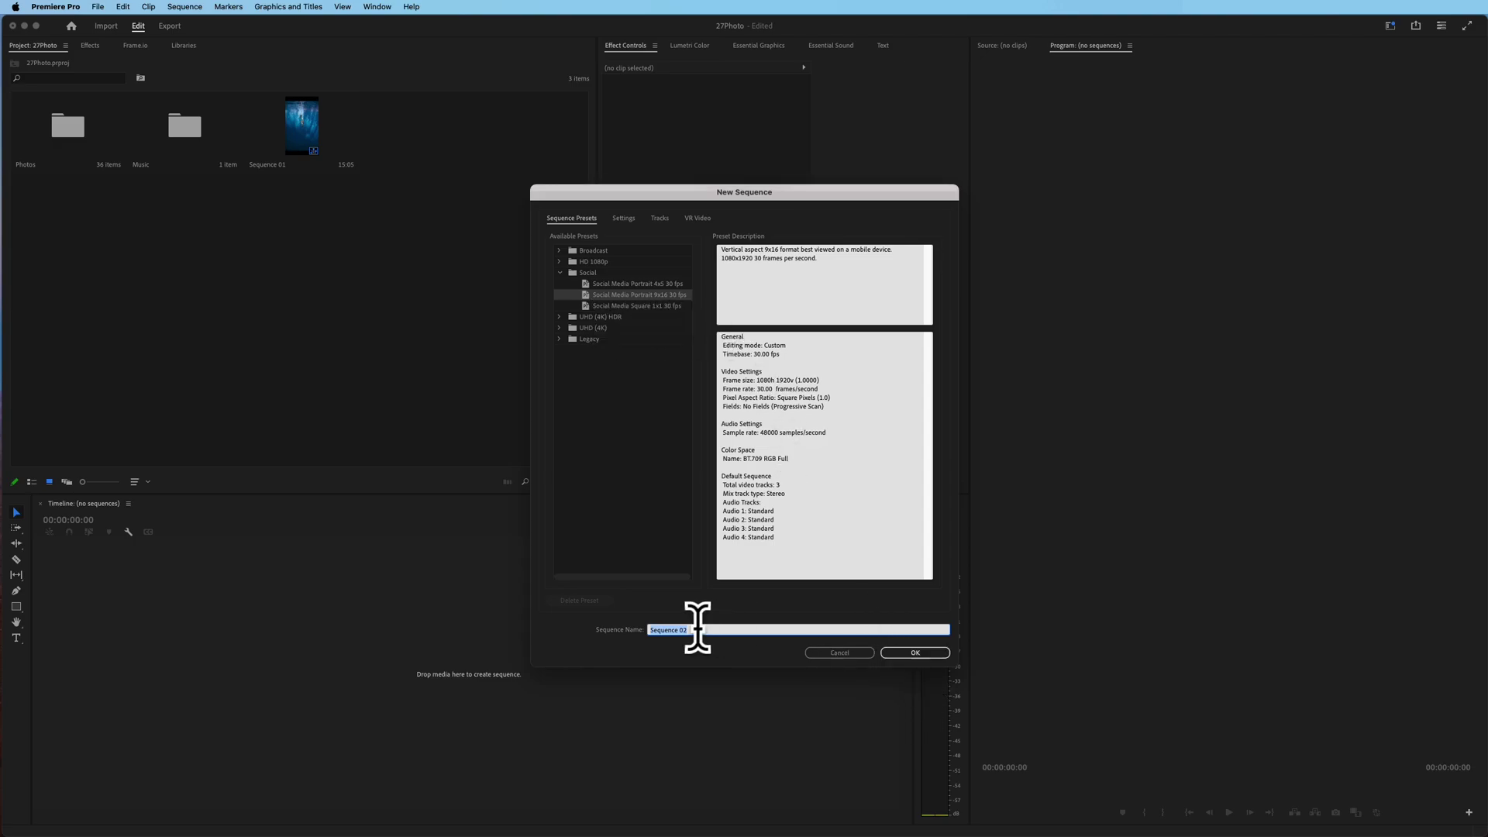
pyautogui.write('ec')
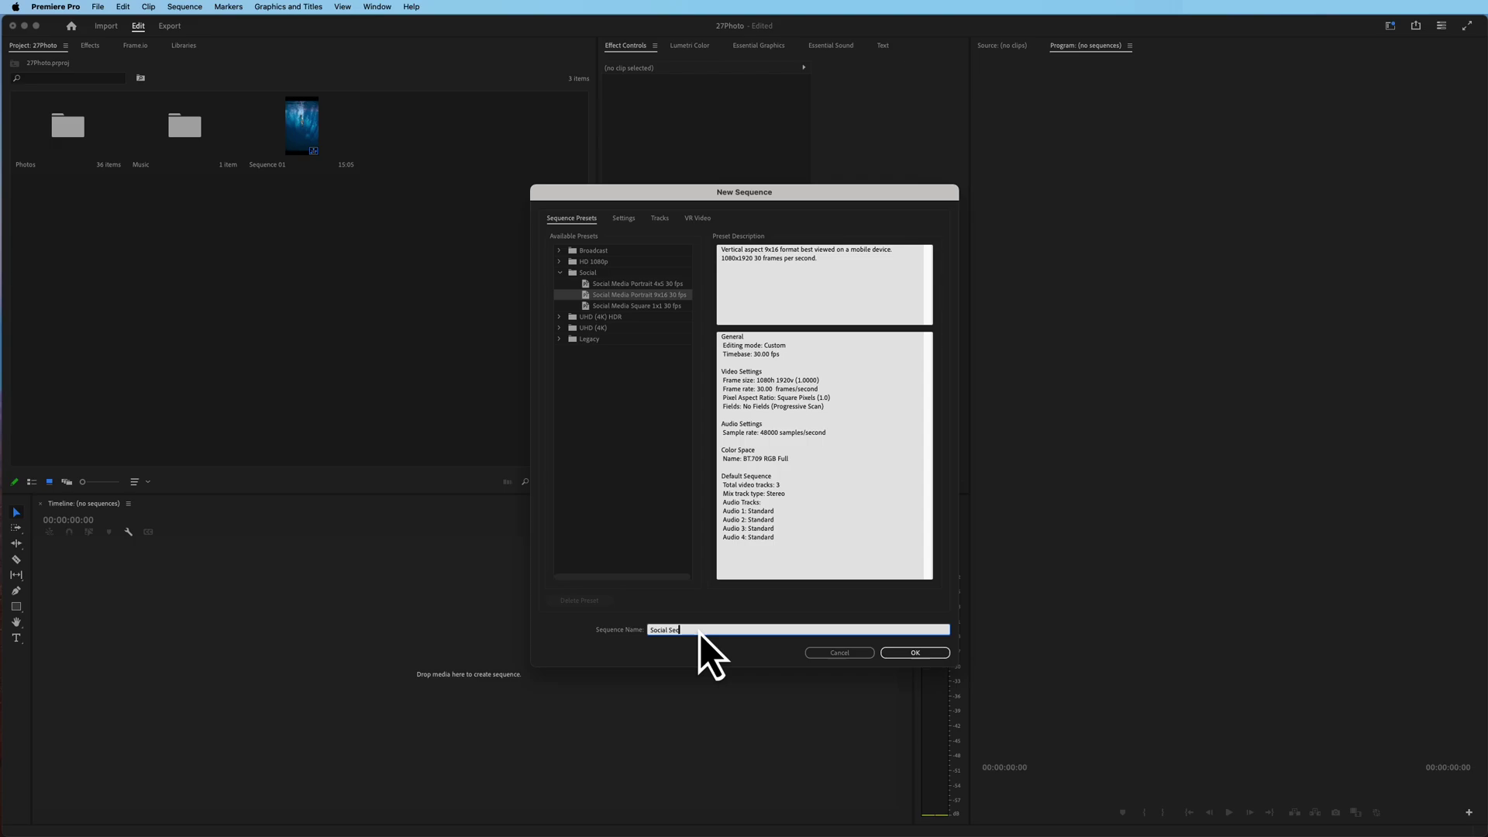
pyautogui.press('Return')
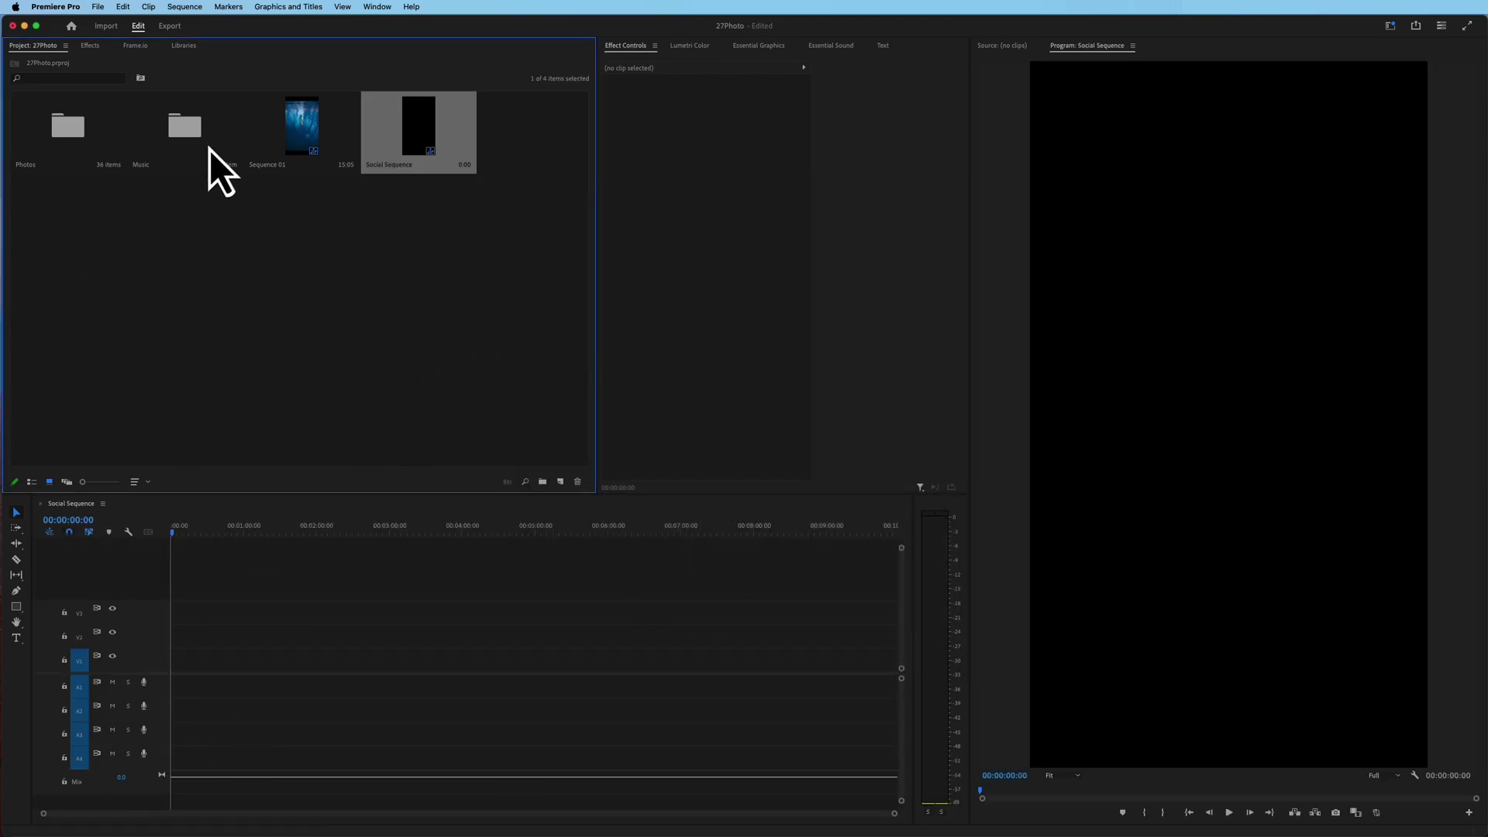
# Step: Place SwingLynn.mp3 from the Music bin at the start of audio track A1
pyautogui.doubleClick(166, 132)
pyautogui.moveTo(53, 171); pyautogui.dragTo(169, 689)
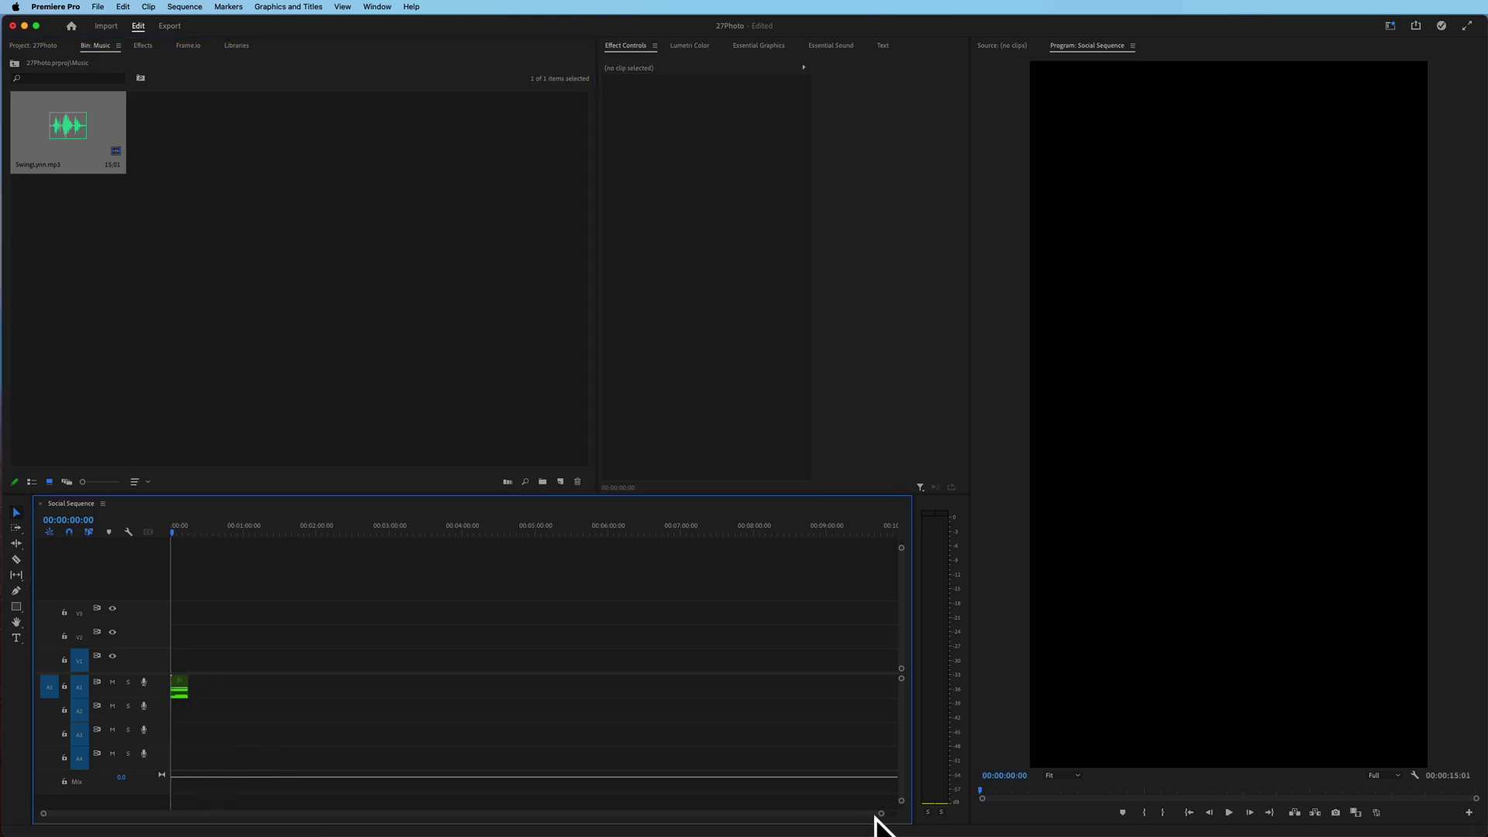
pyautogui.moveTo(881, 813); pyautogui.dragTo(531, 794)
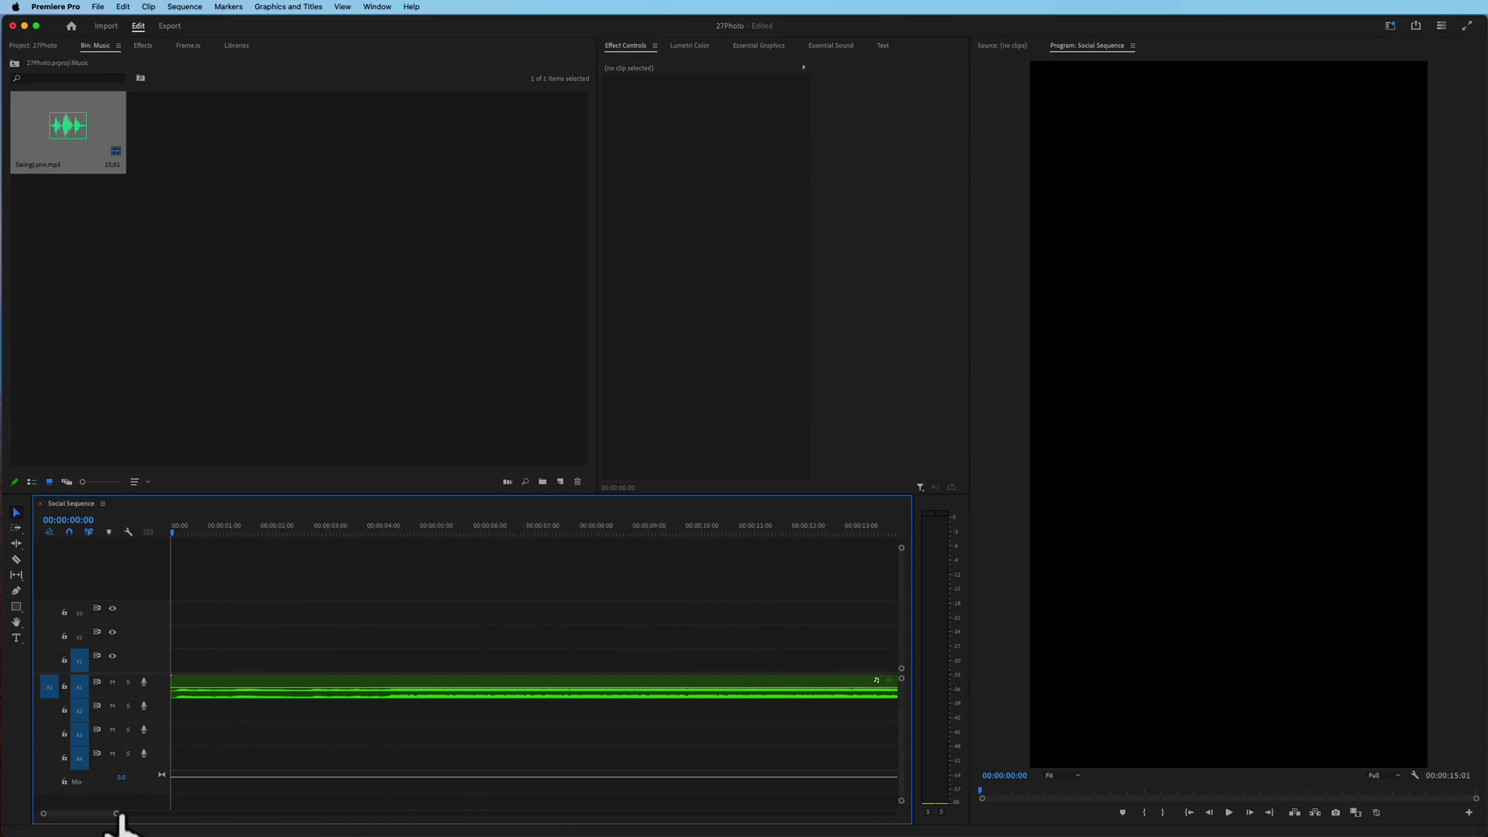
pyautogui.moveTo(118, 814); pyautogui.dragTo(126, 814)
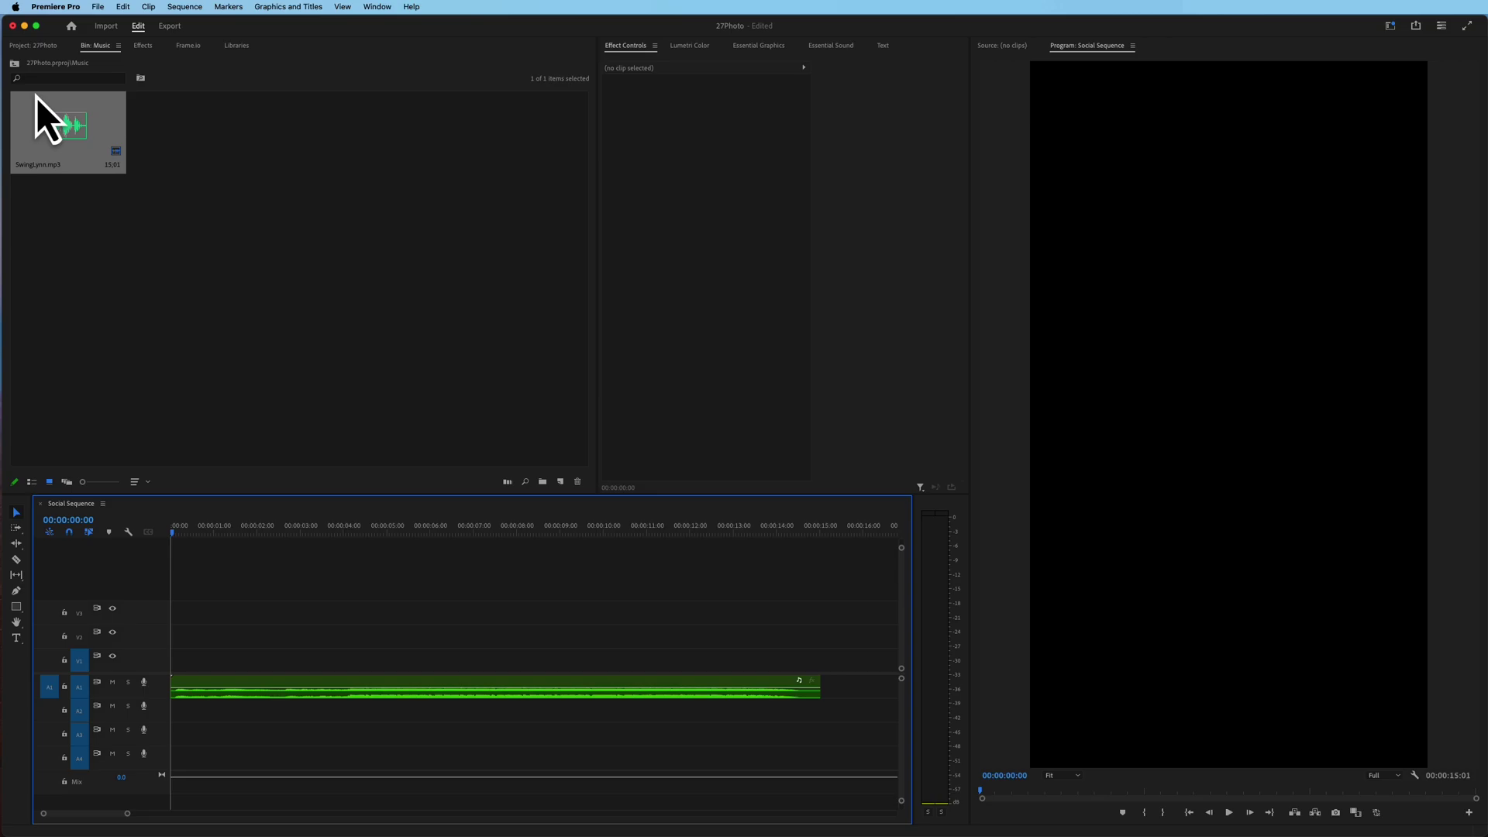
# Step: Return to the project's top level in List View and move the playhead to the song's end
pyautogui.click(18, 70)
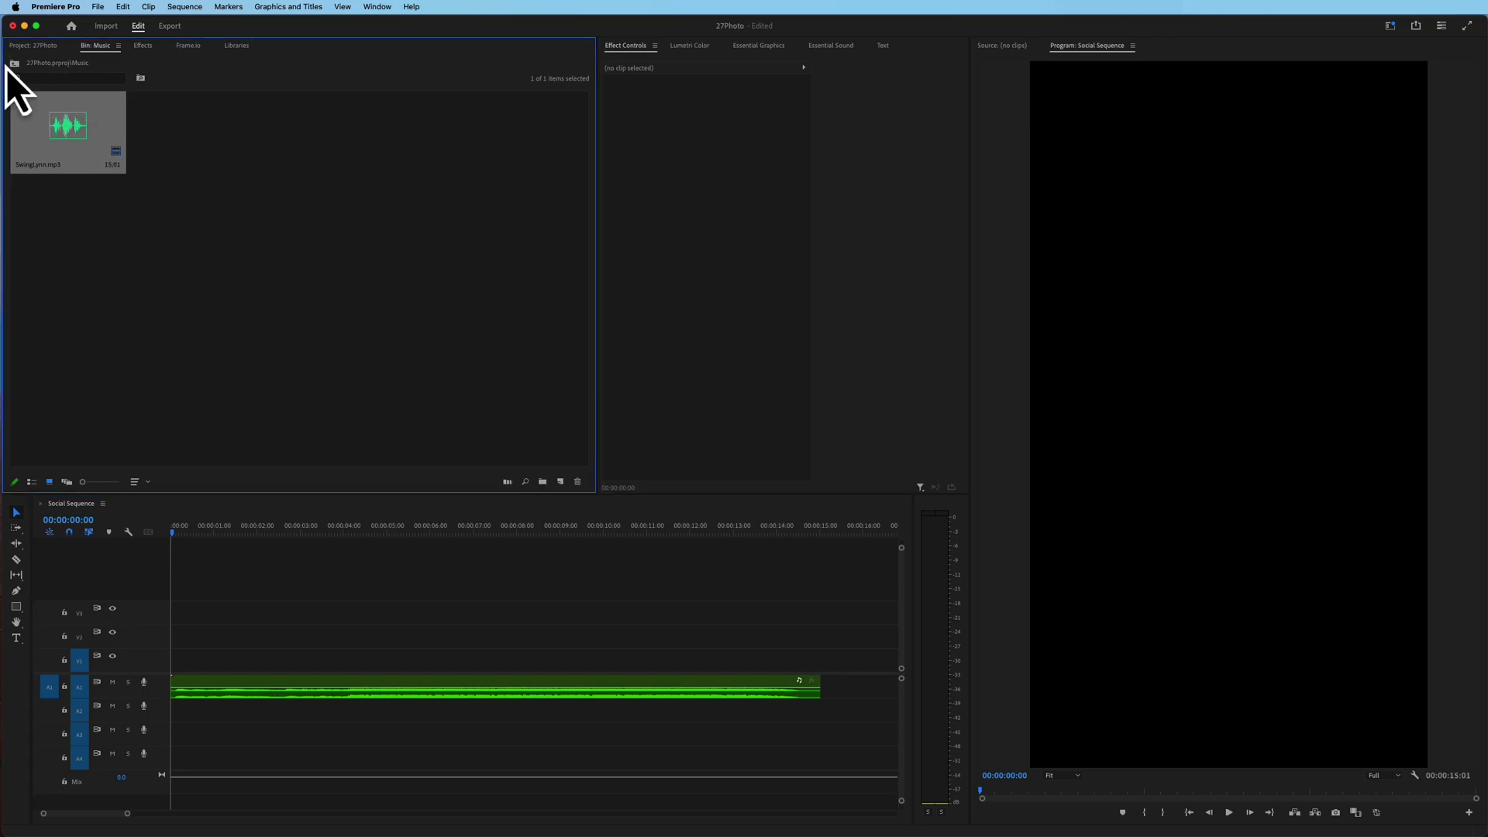
pyautogui.click(12, 67)
pyautogui.click(32, 482)
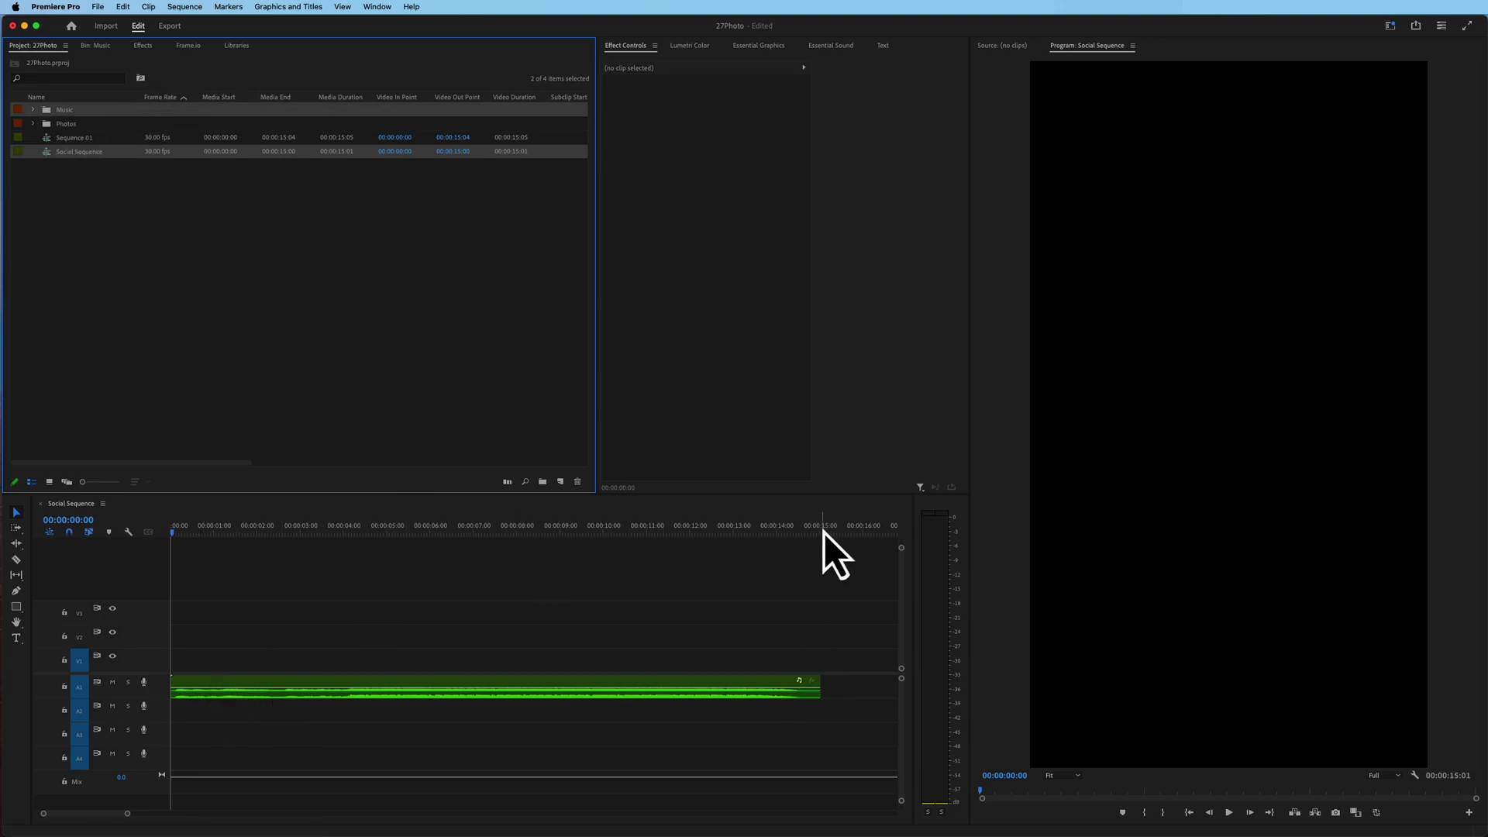
pyautogui.moveTo(819, 523); pyautogui.dragTo(824, 524)
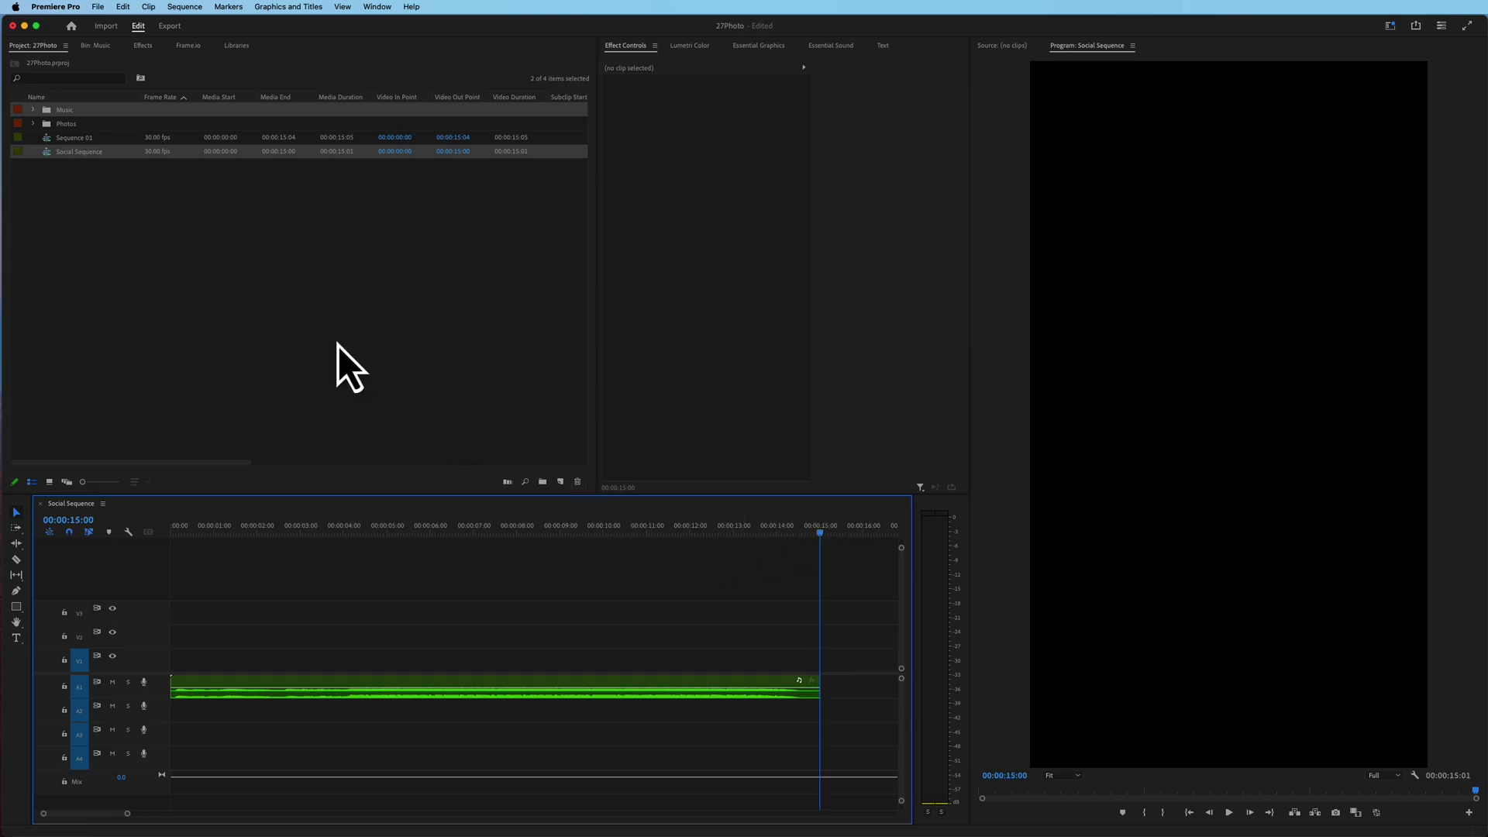
# Step: Try placing the first photo on V1, then delete it so V1 stays empty
pyautogui.click(34, 125)
pyautogui.moveTo(63, 140); pyautogui.dragTo(173, 667)
pyautogui.moveTo(391, 663); pyautogui.dragTo(217, 662)
pyautogui.press('super+z')
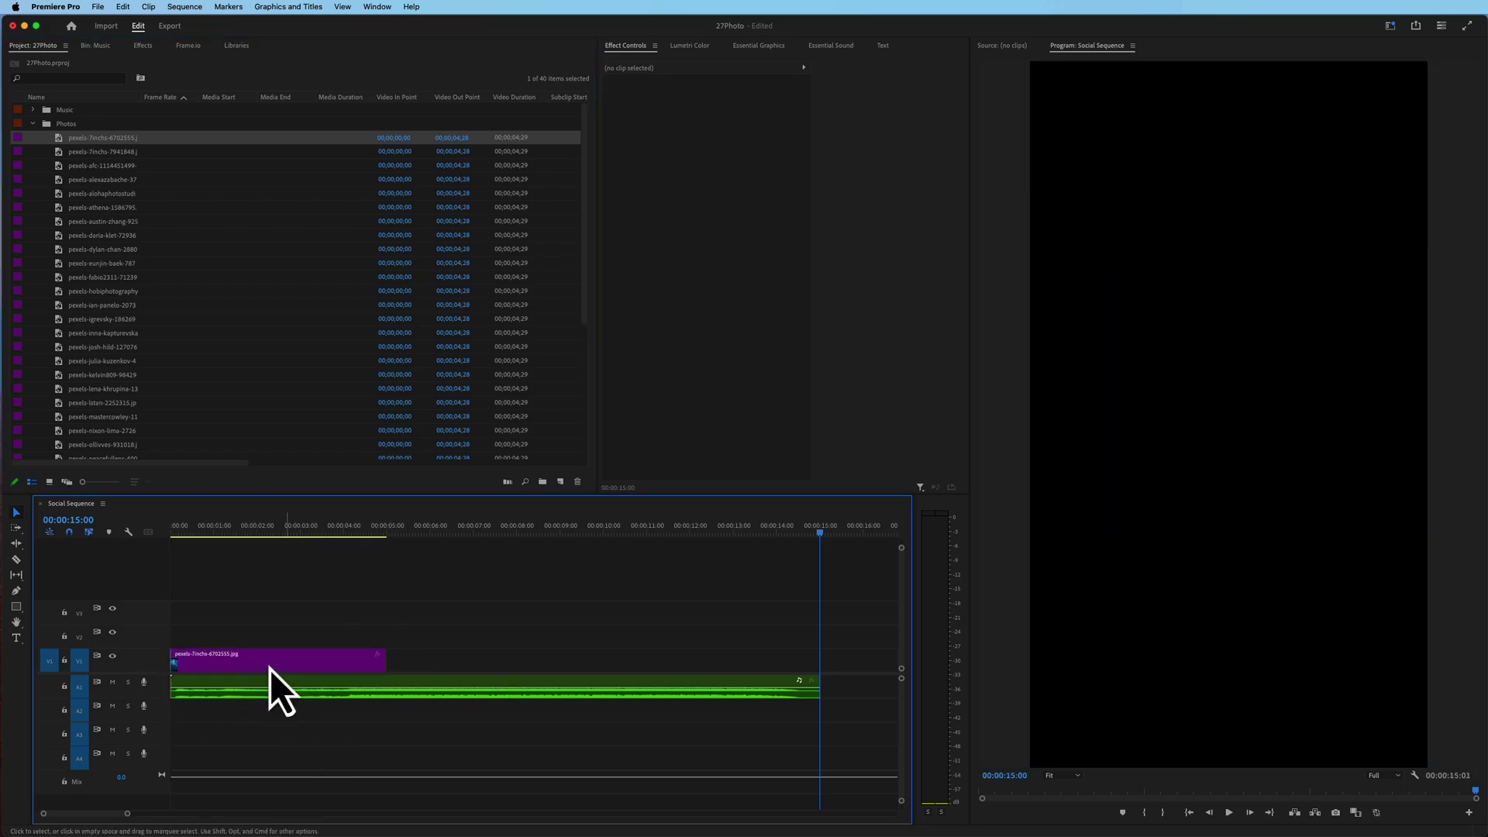
pyautogui.click(271, 660)
pyautogui.press('Delete')
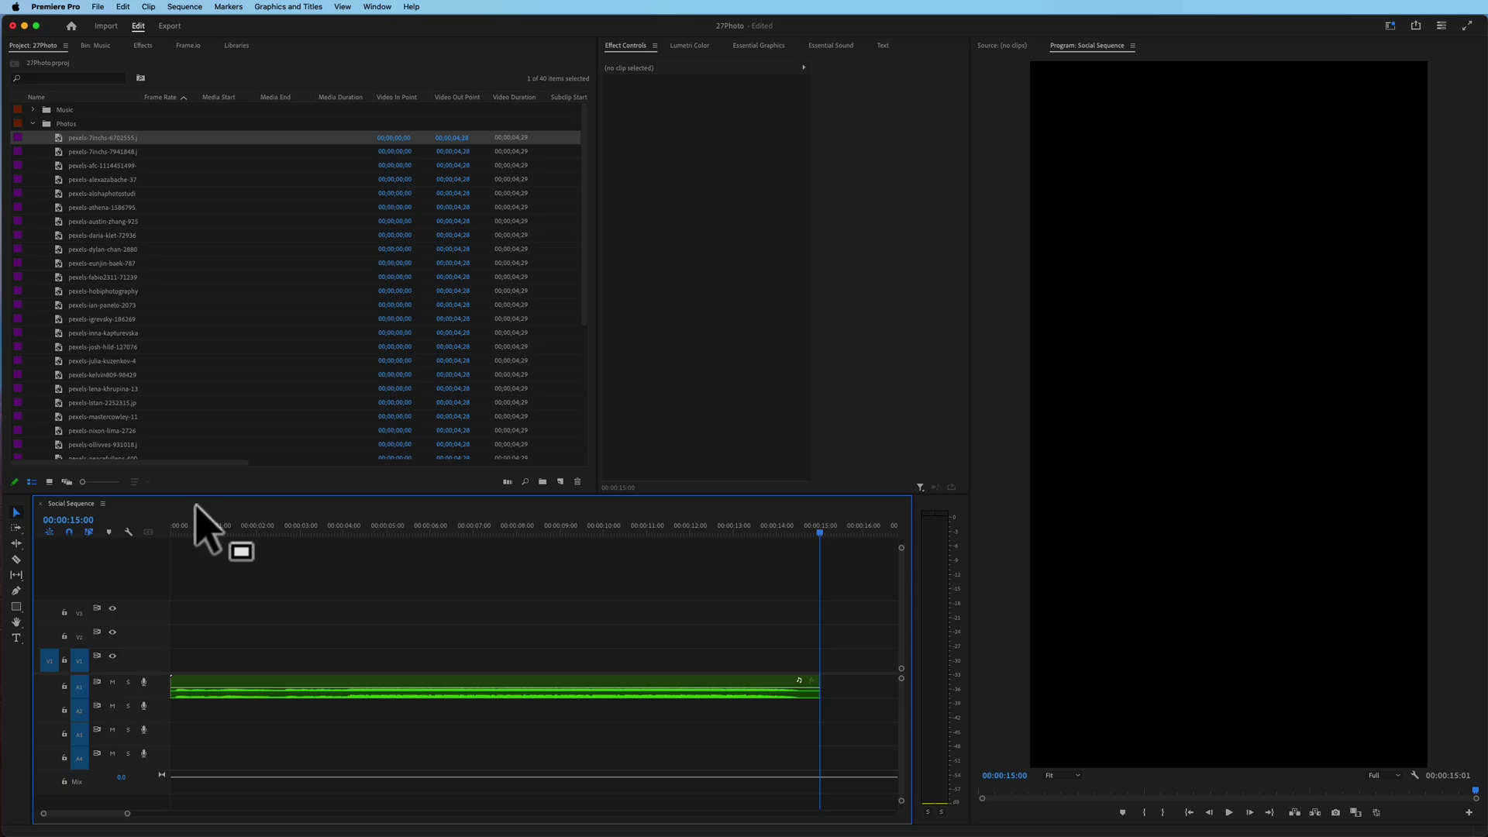
# Step: Preview the music from the sequence start and bring the playhead back near 00:00
pyautogui.click(165, 535)
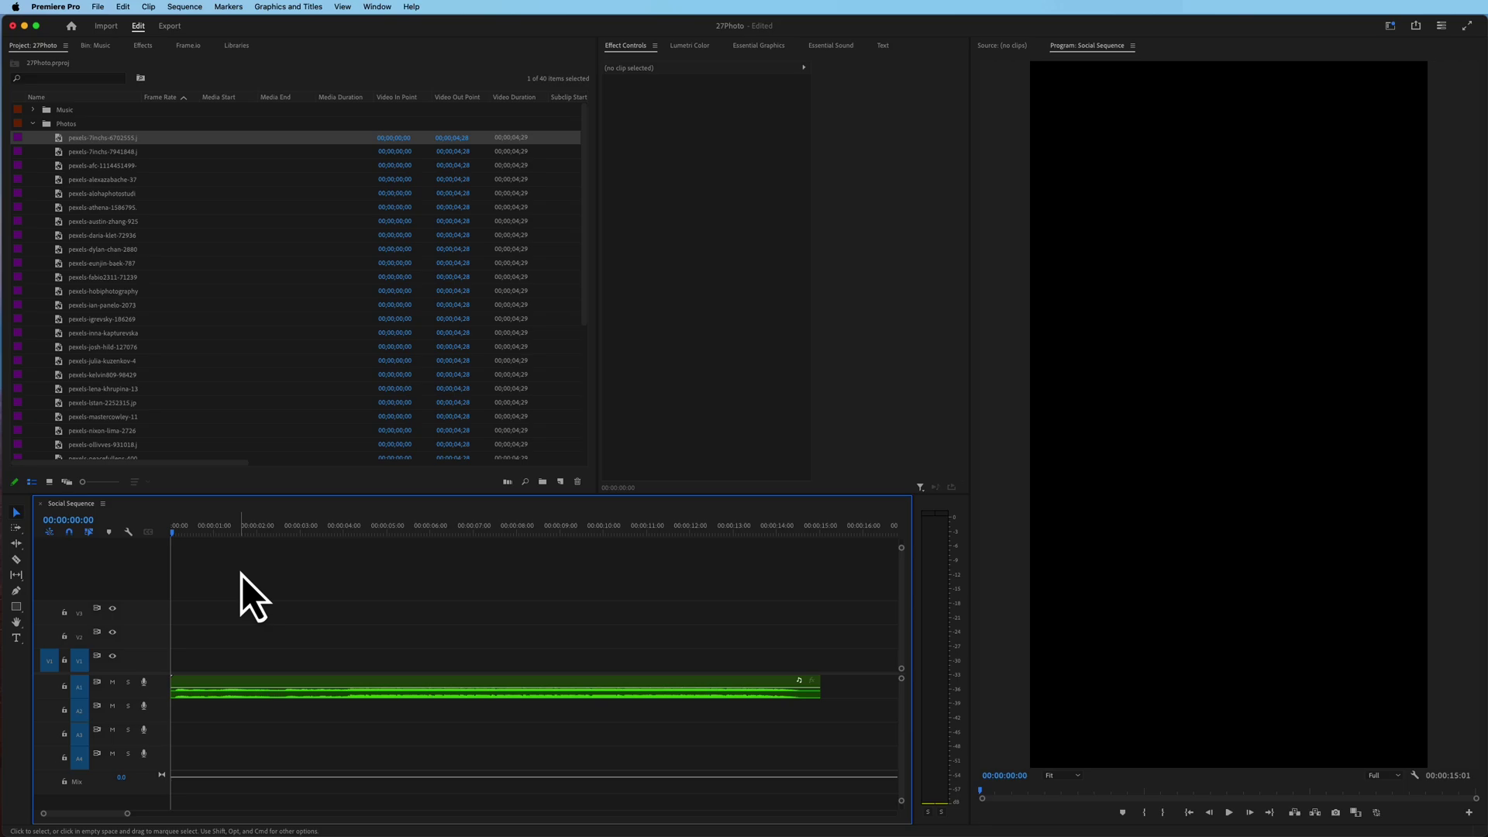
pyautogui.click(231, 682)
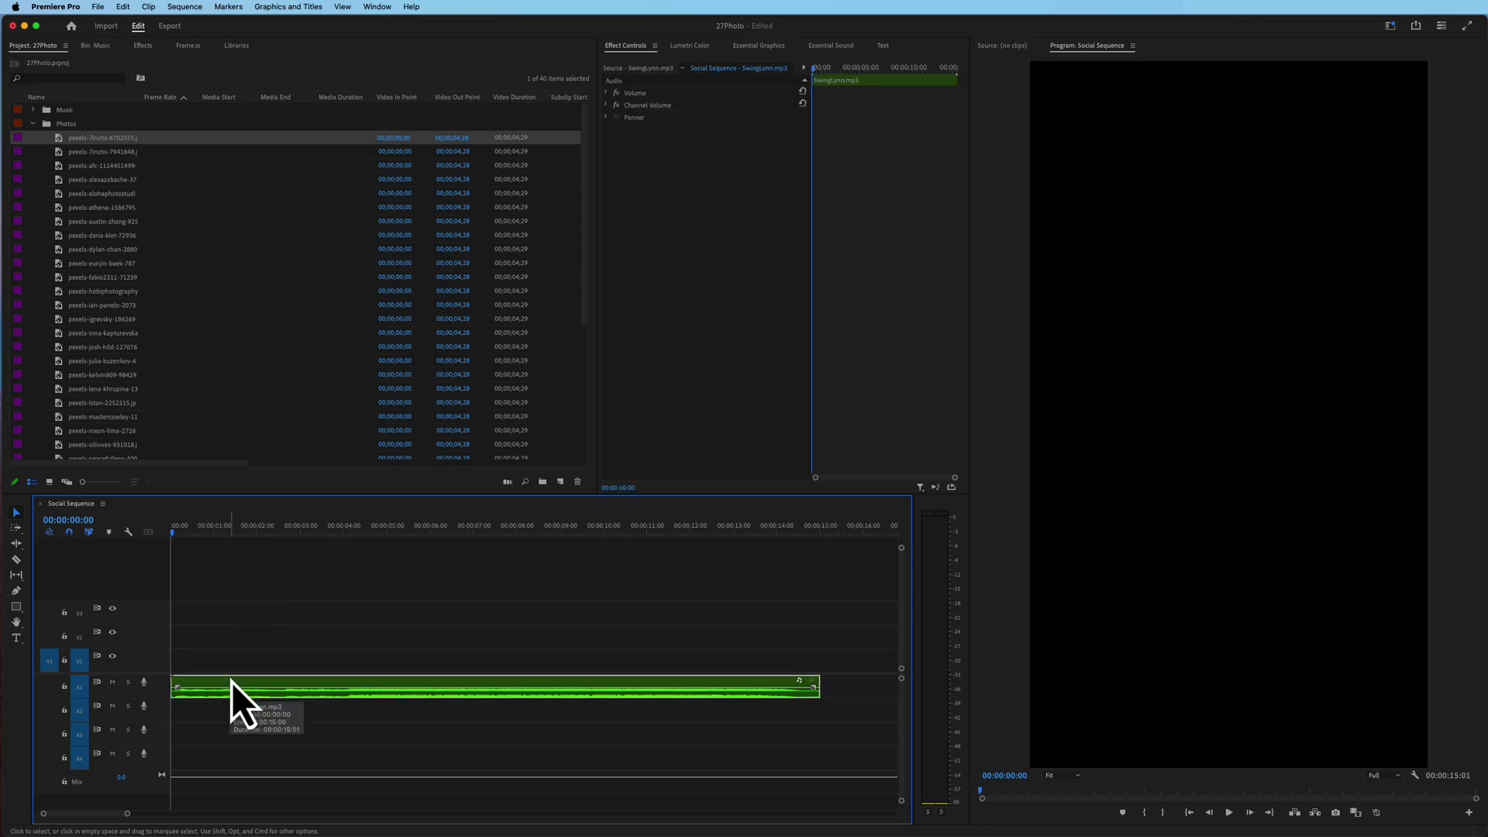
pyautogui.click(223, 622)
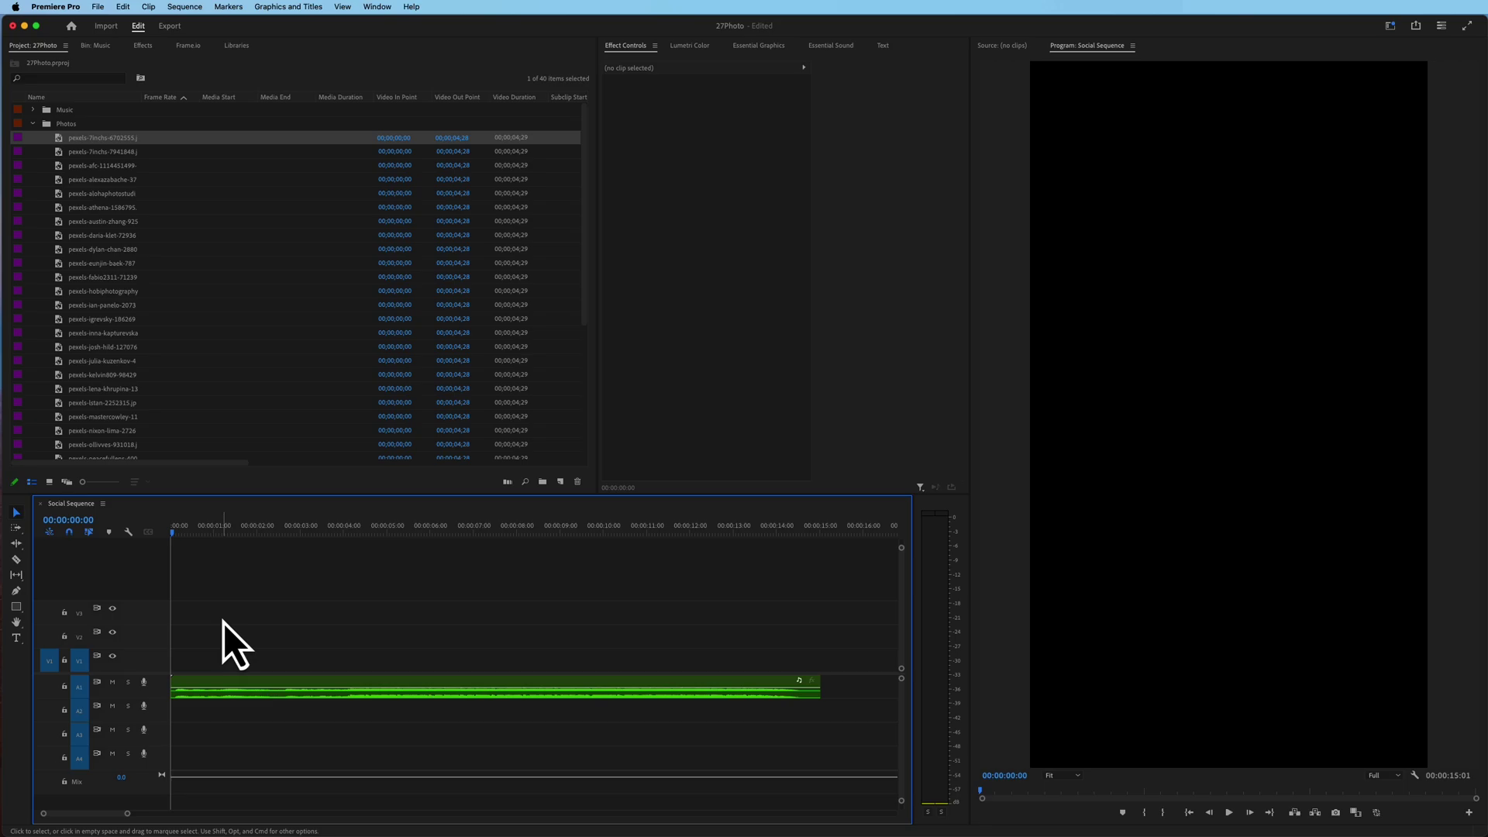
pyautogui.press('space')
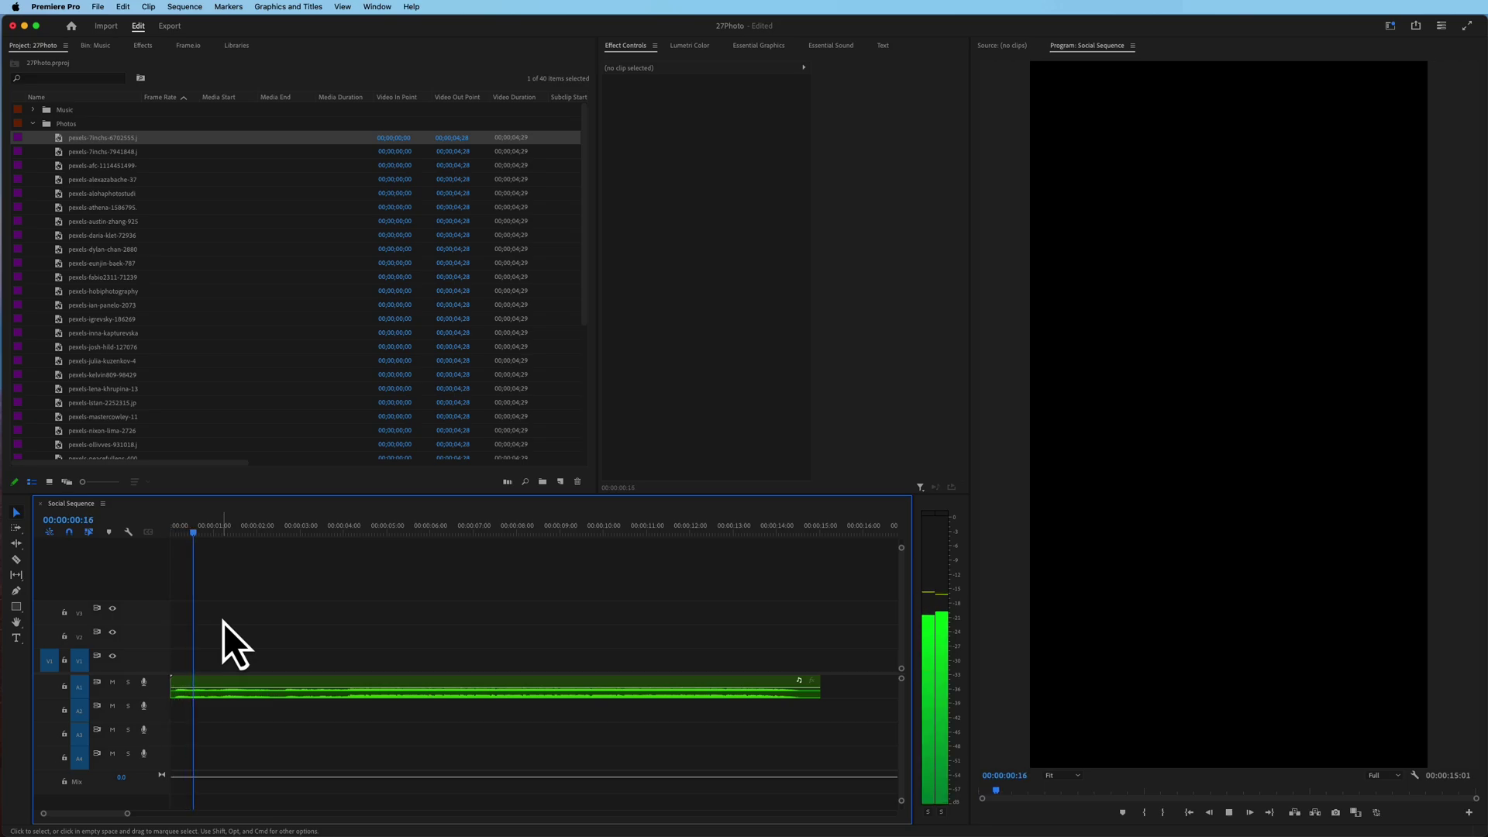
pyautogui.press('space')
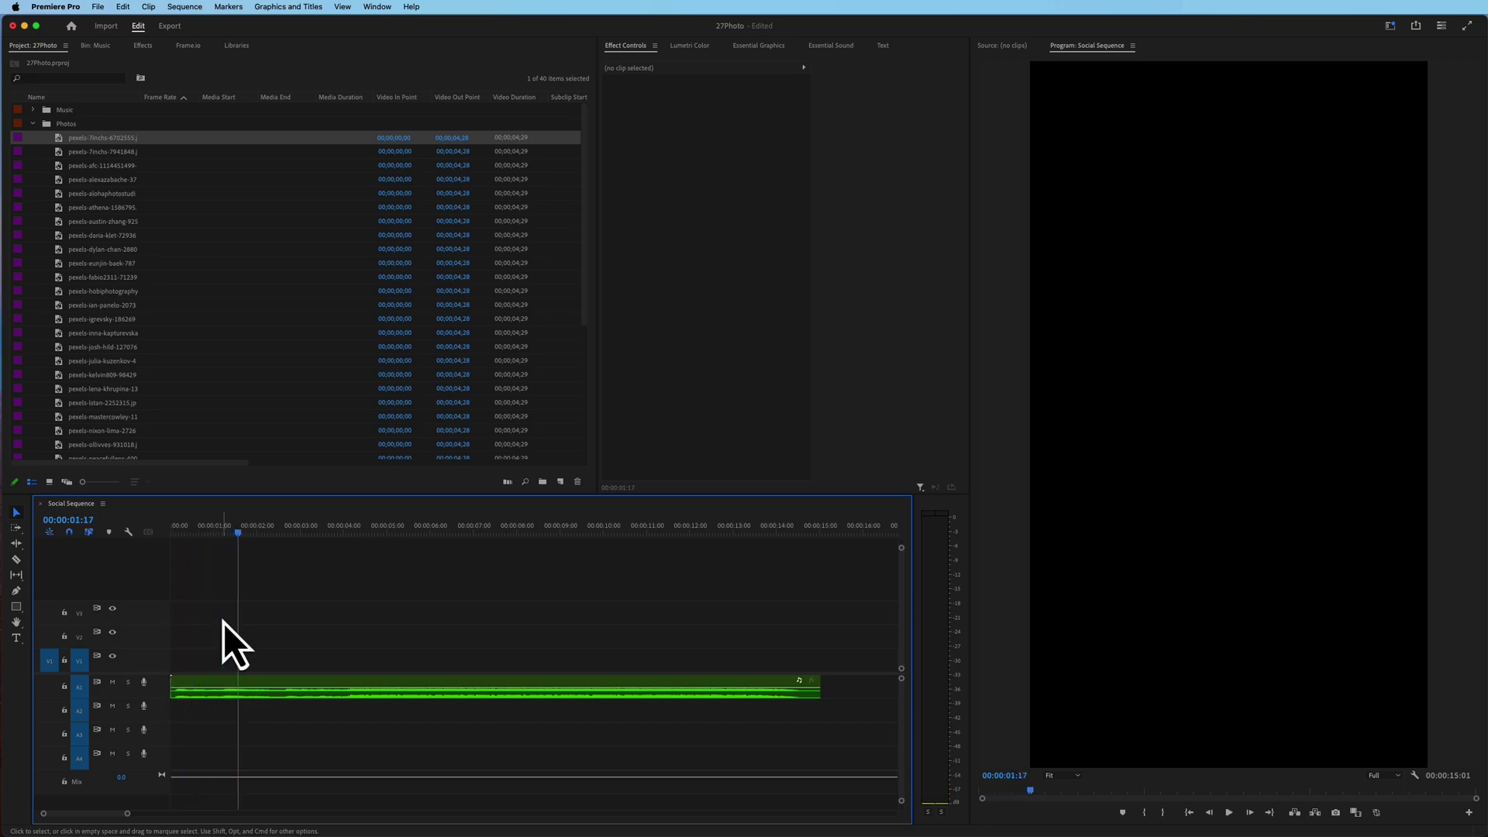
pyautogui.moveTo(222, 538); pyautogui.dragTo(172, 537)
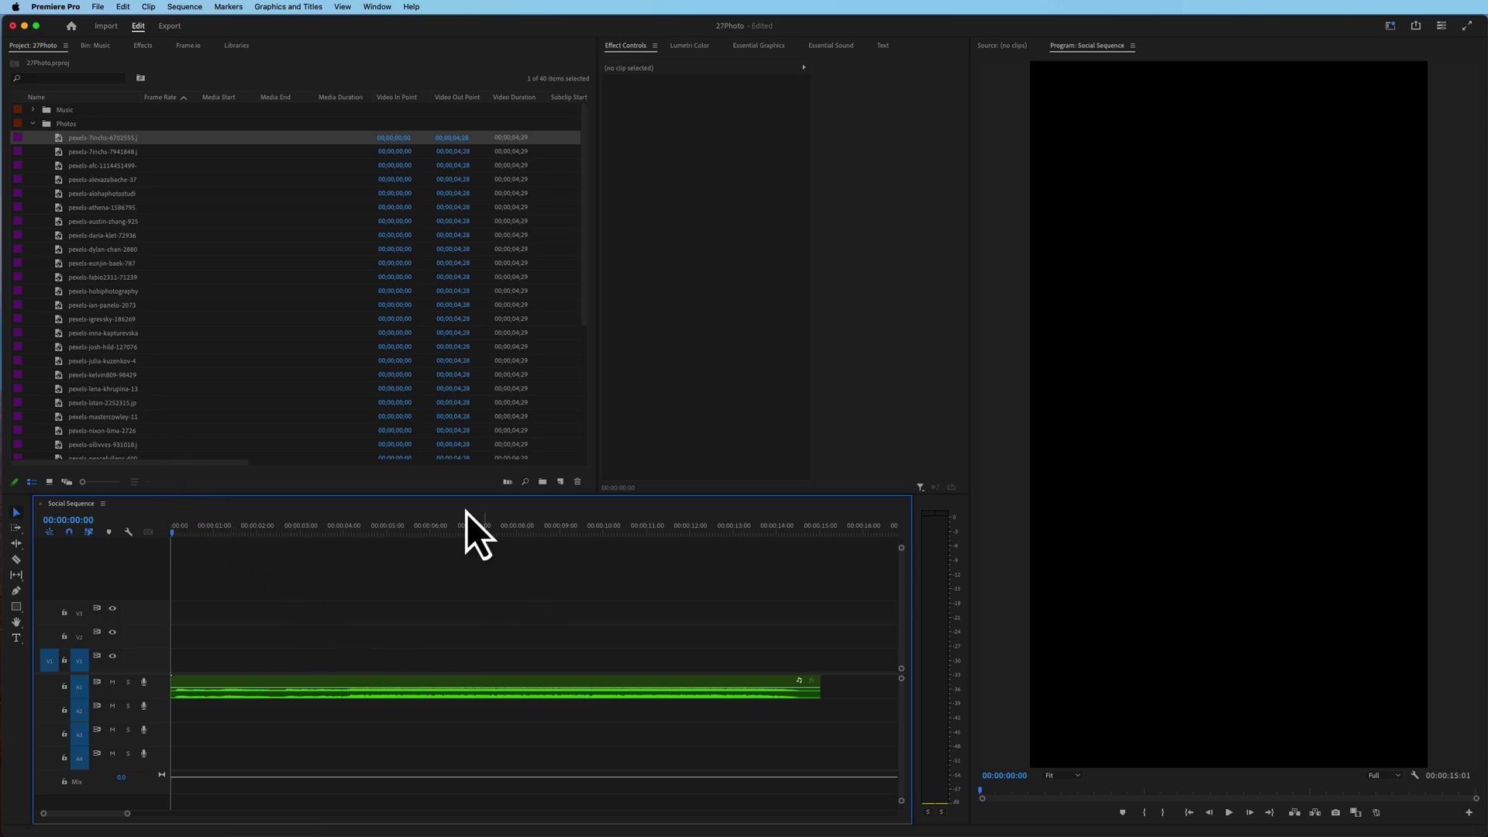
pyautogui.click(341, 686)
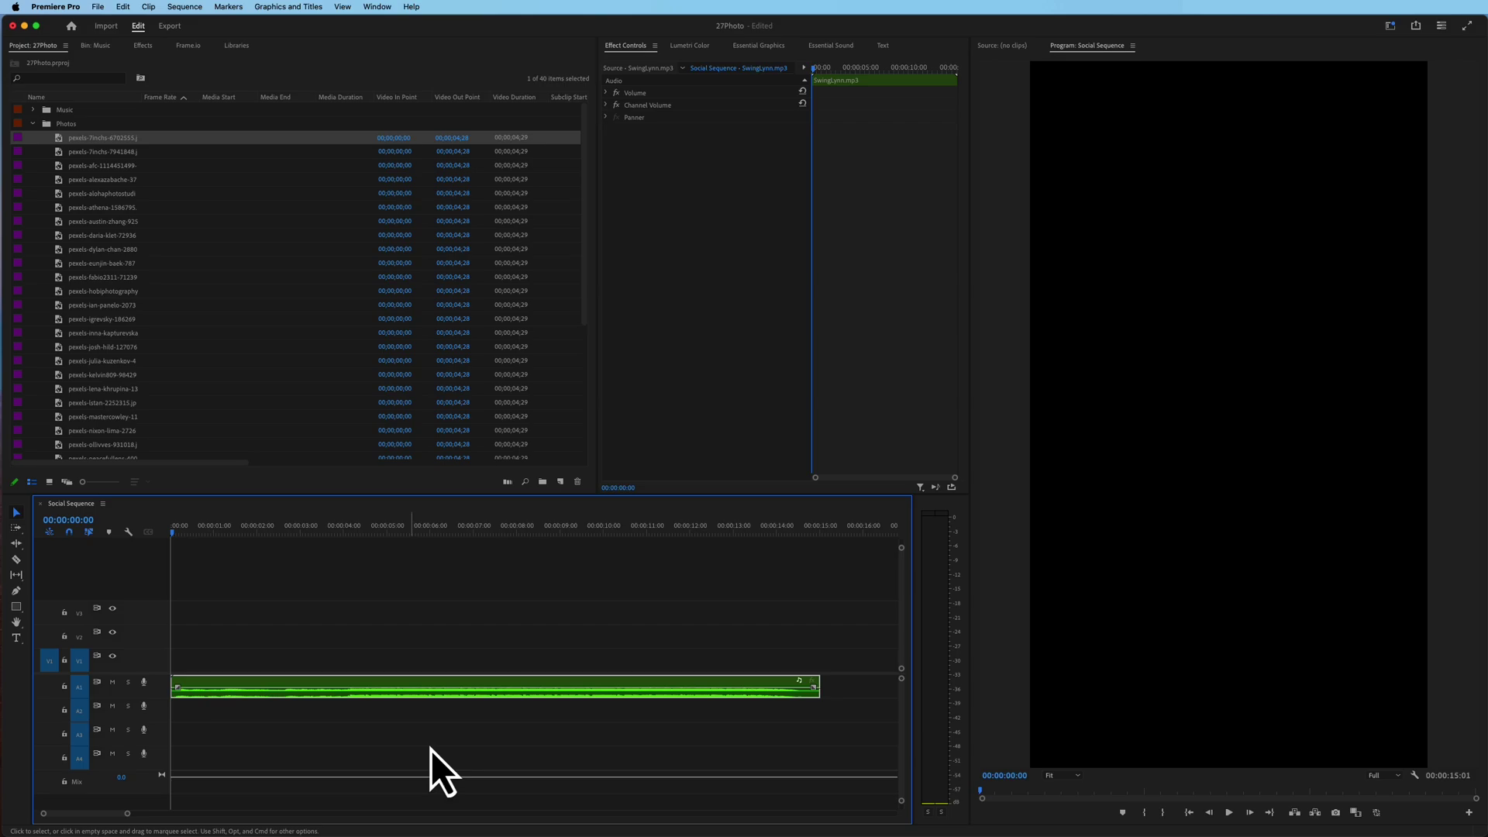
pyautogui.click(184, 623)
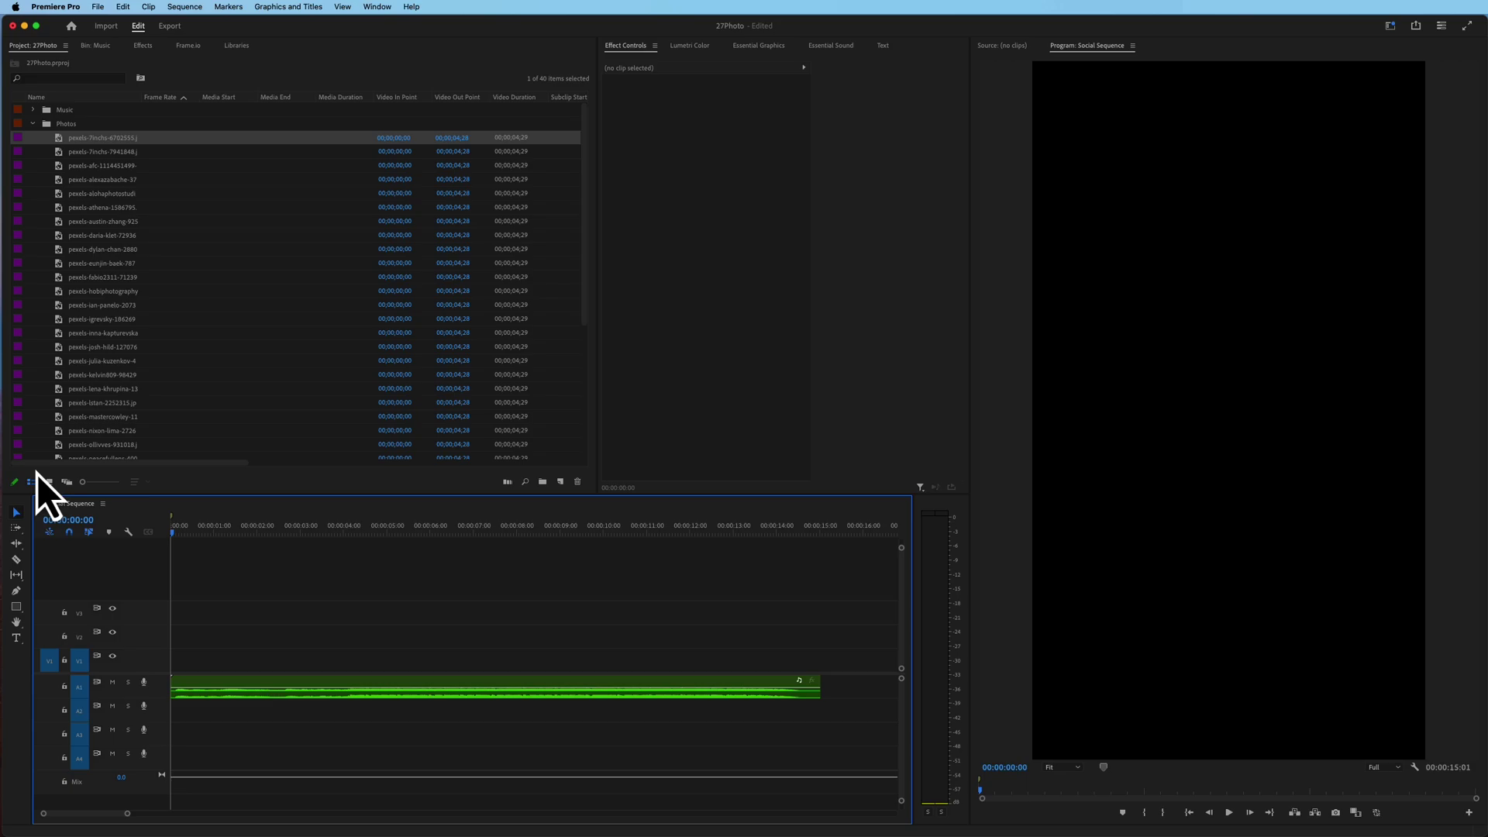
# Step: Return the playhead to the start of Social Sequence
pyautogui.moveTo(40, 491); pyautogui.dragTo(162, 502)
pyautogui.click(197, 524)
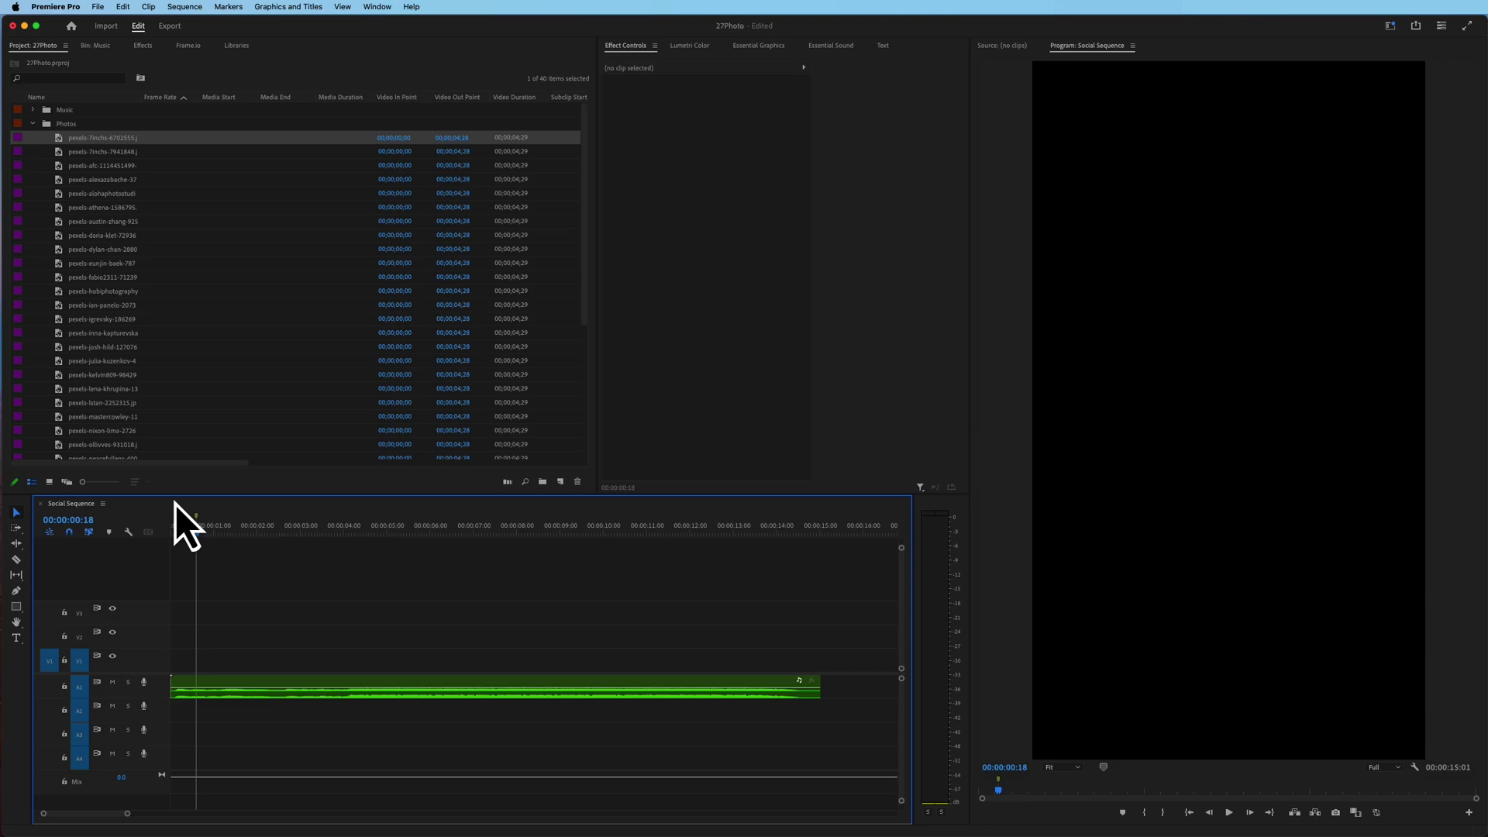
pyautogui.press('Home')
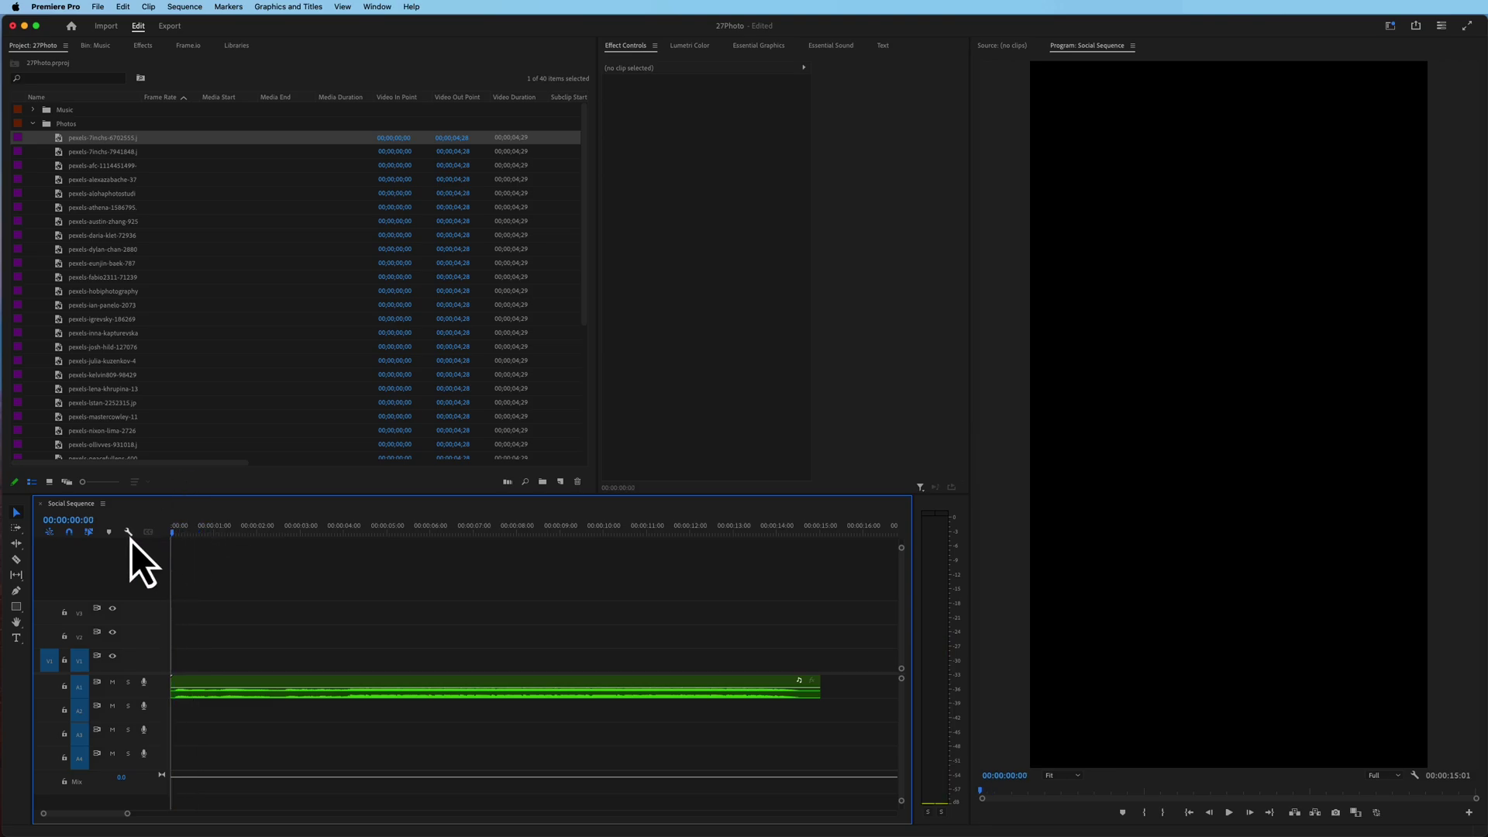
# Step: Play the music and add seven beat markers with M, then return the playhead to 00:00:00:00
pyautogui.press('space')
pyautogui.press('m')
pyautogui.press('m')
pyautogui.press('m')
pyautogui.press('m')
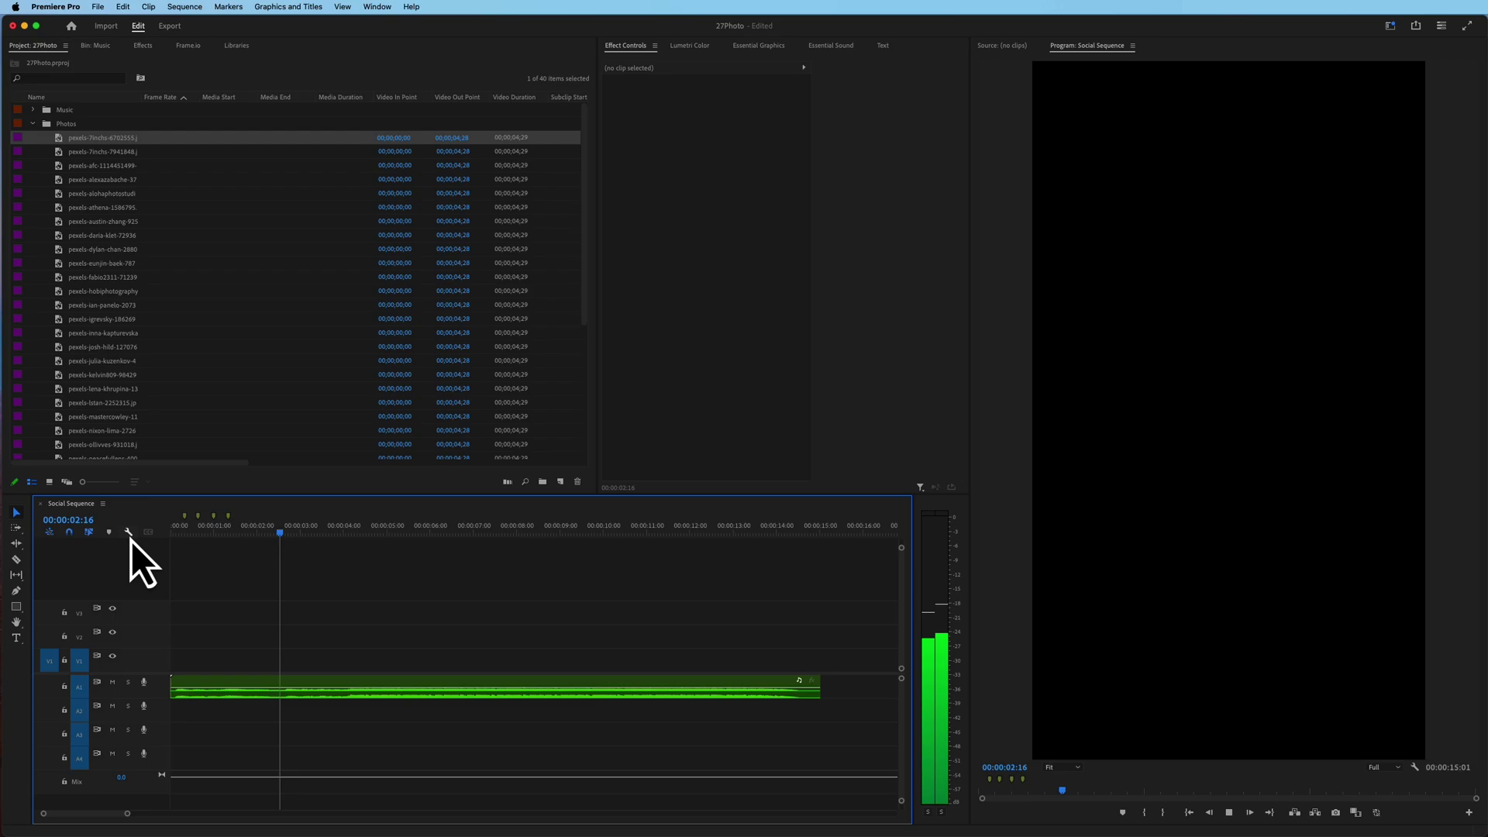
pyautogui.press('m')
pyautogui.press('m')
pyautogui.press('m')
pyautogui.press('m')
pyautogui.press('m')
pyautogui.press('m')
pyautogui.press('m')
pyautogui.press('m')
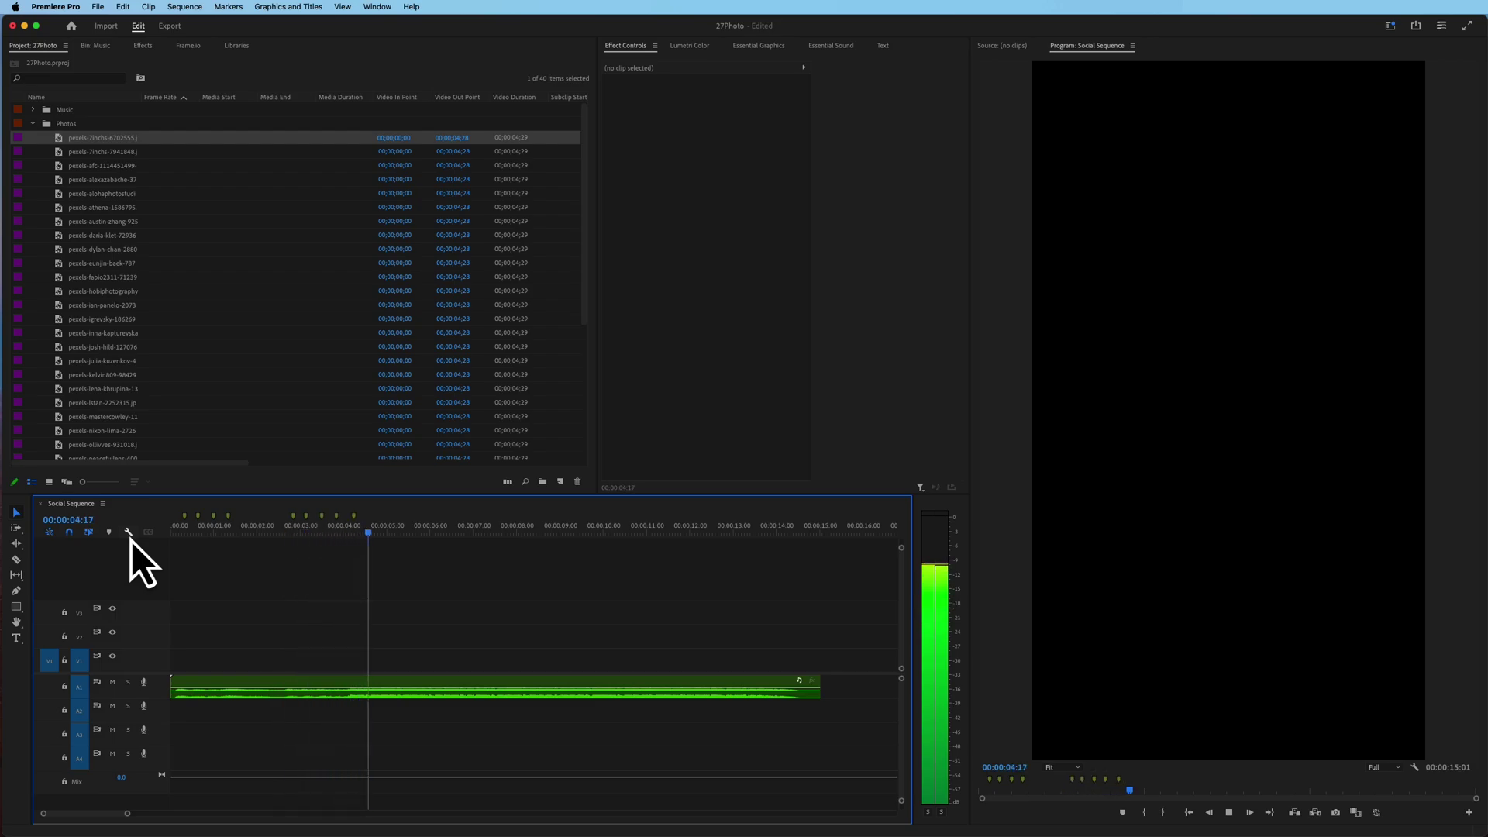
pyautogui.press('m')
pyautogui.press('m')
pyautogui.press('m')
pyautogui.press('m')
pyautogui.press('m')
pyautogui.press('m')
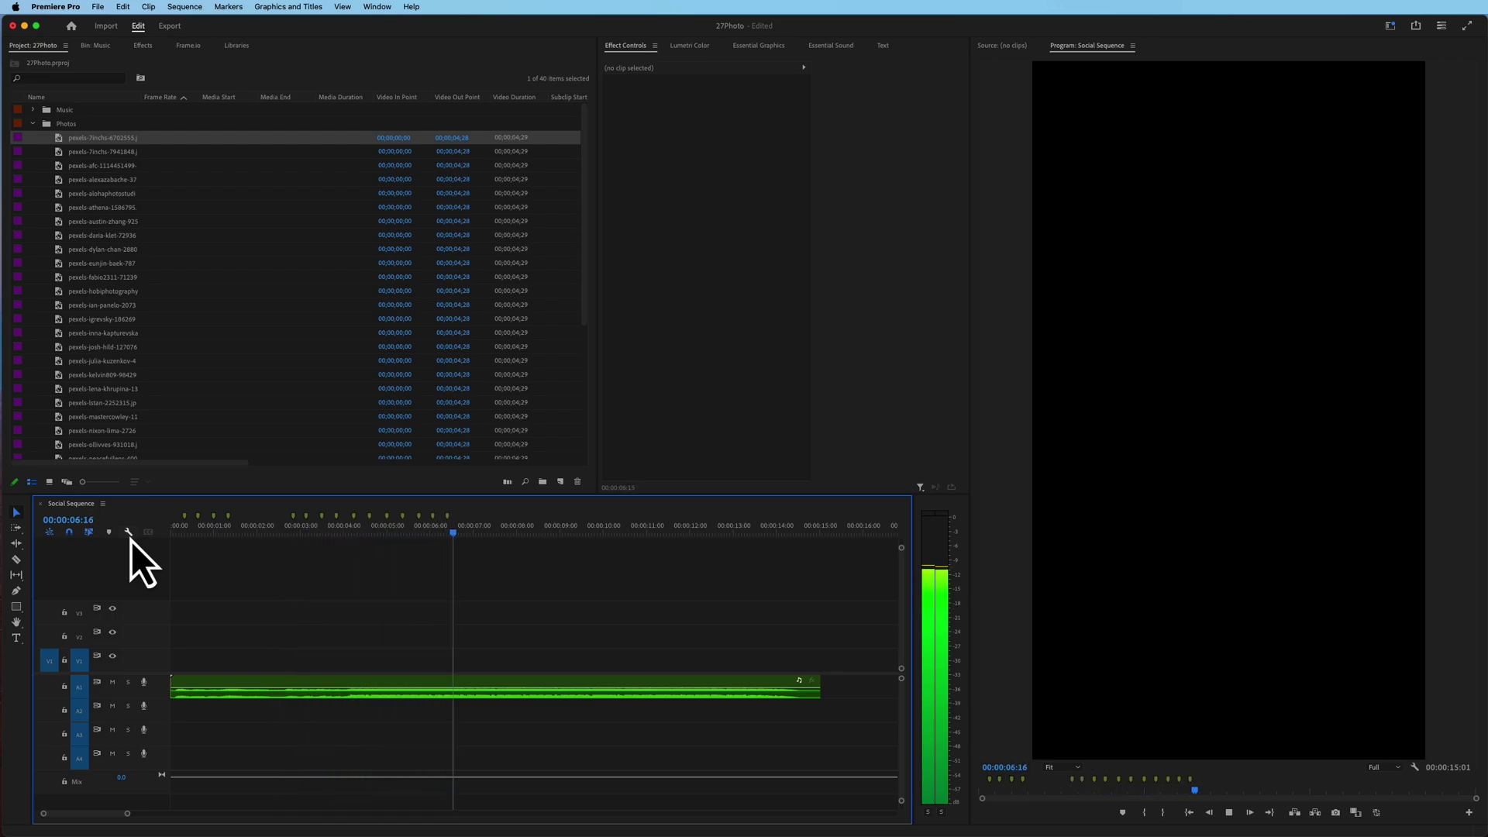
pyautogui.press('m')
pyautogui.press('m')
pyautogui.press('m')
pyautogui.press('m')
pyautogui.press('m')
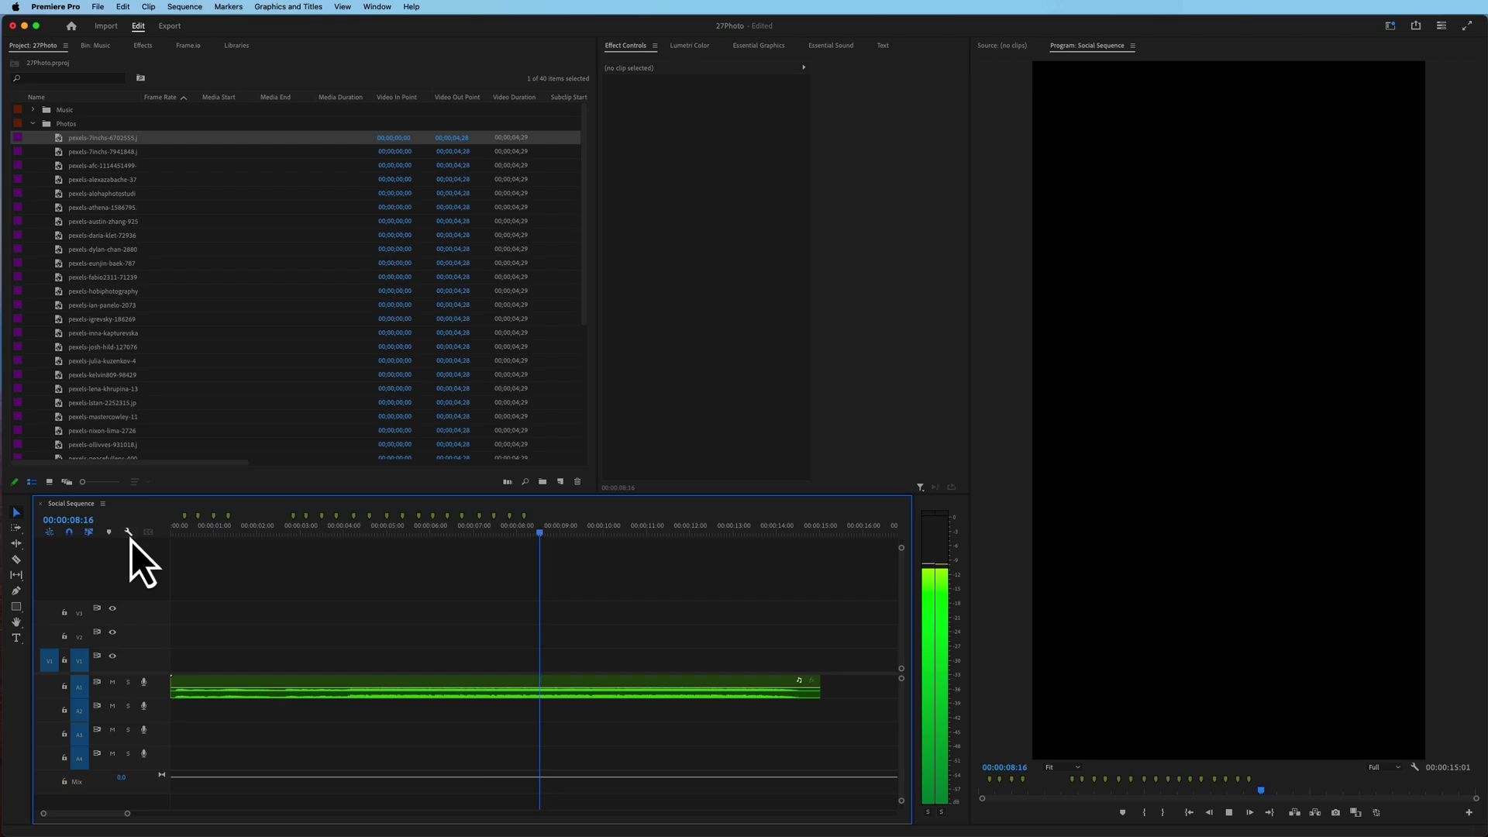
pyautogui.press('m')
pyautogui.press('m')
pyautogui.press('m')
pyautogui.press('m')
pyautogui.press('m')
pyautogui.press('m')
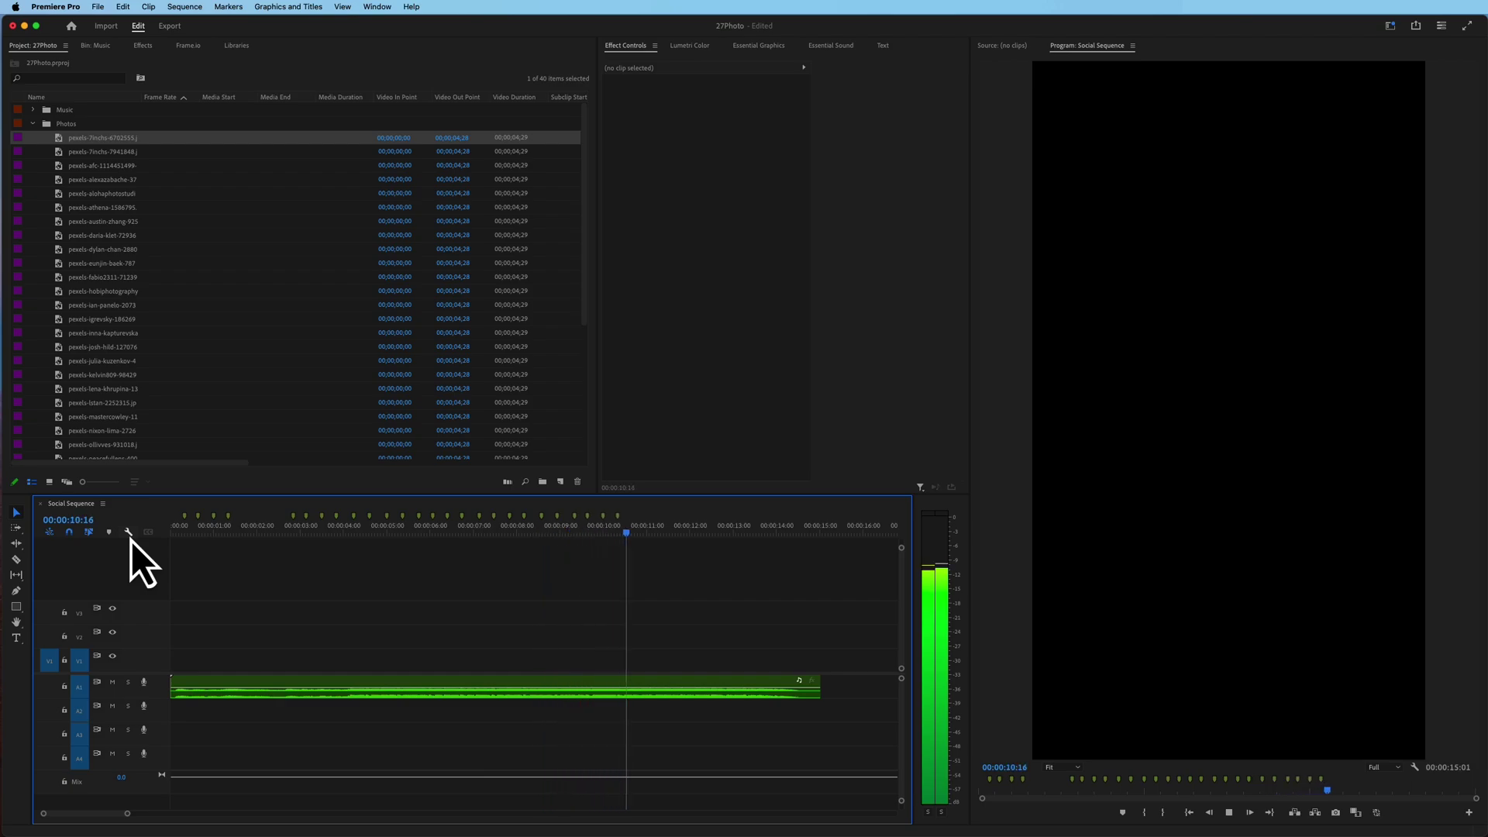
pyautogui.press('m')
pyautogui.press('m')
pyautogui.press('m')
pyautogui.press('m')
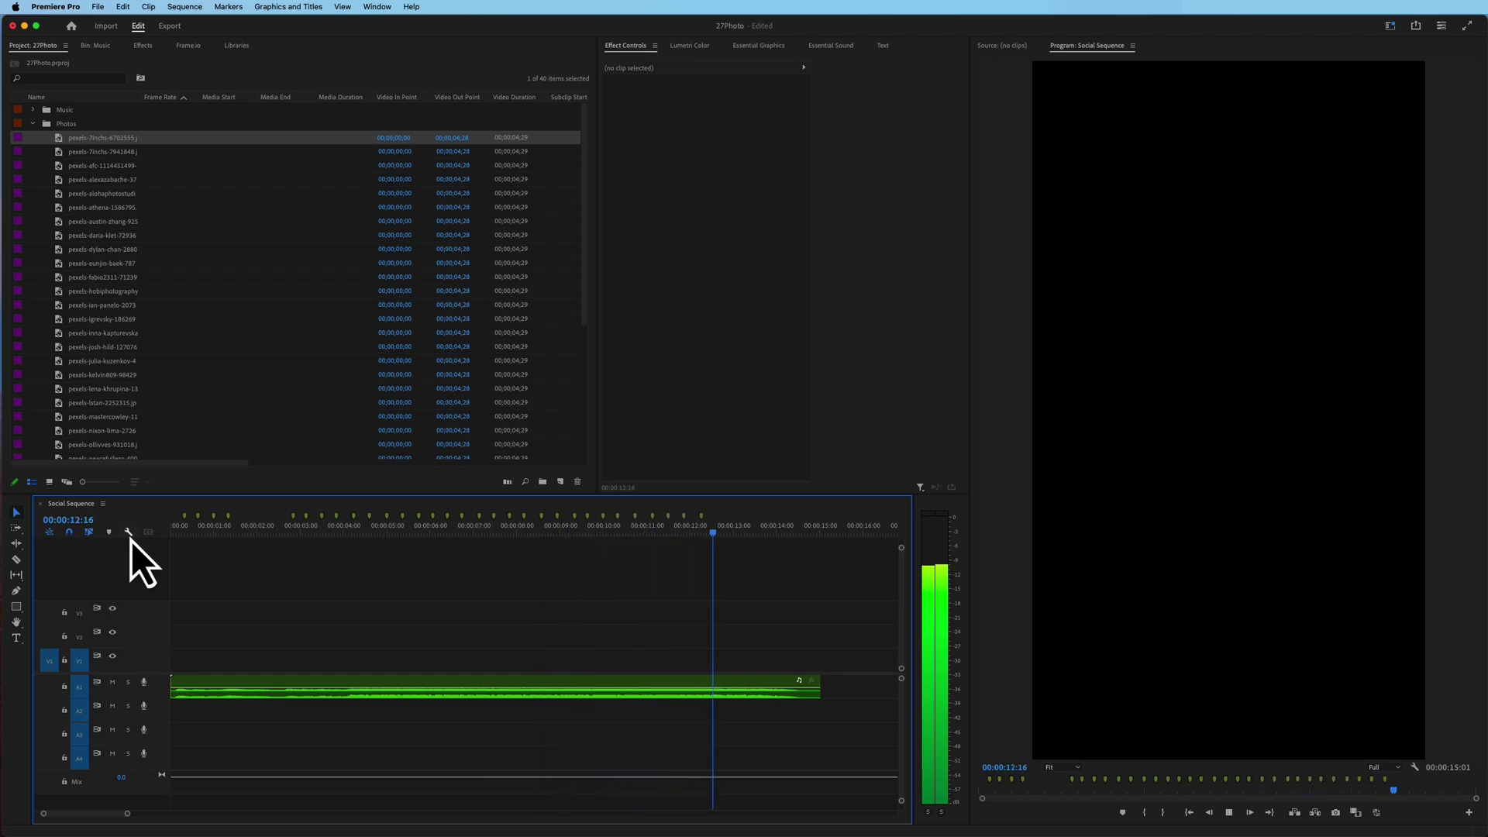
pyautogui.press('m')
pyautogui.press('m')
pyautogui.press('m')
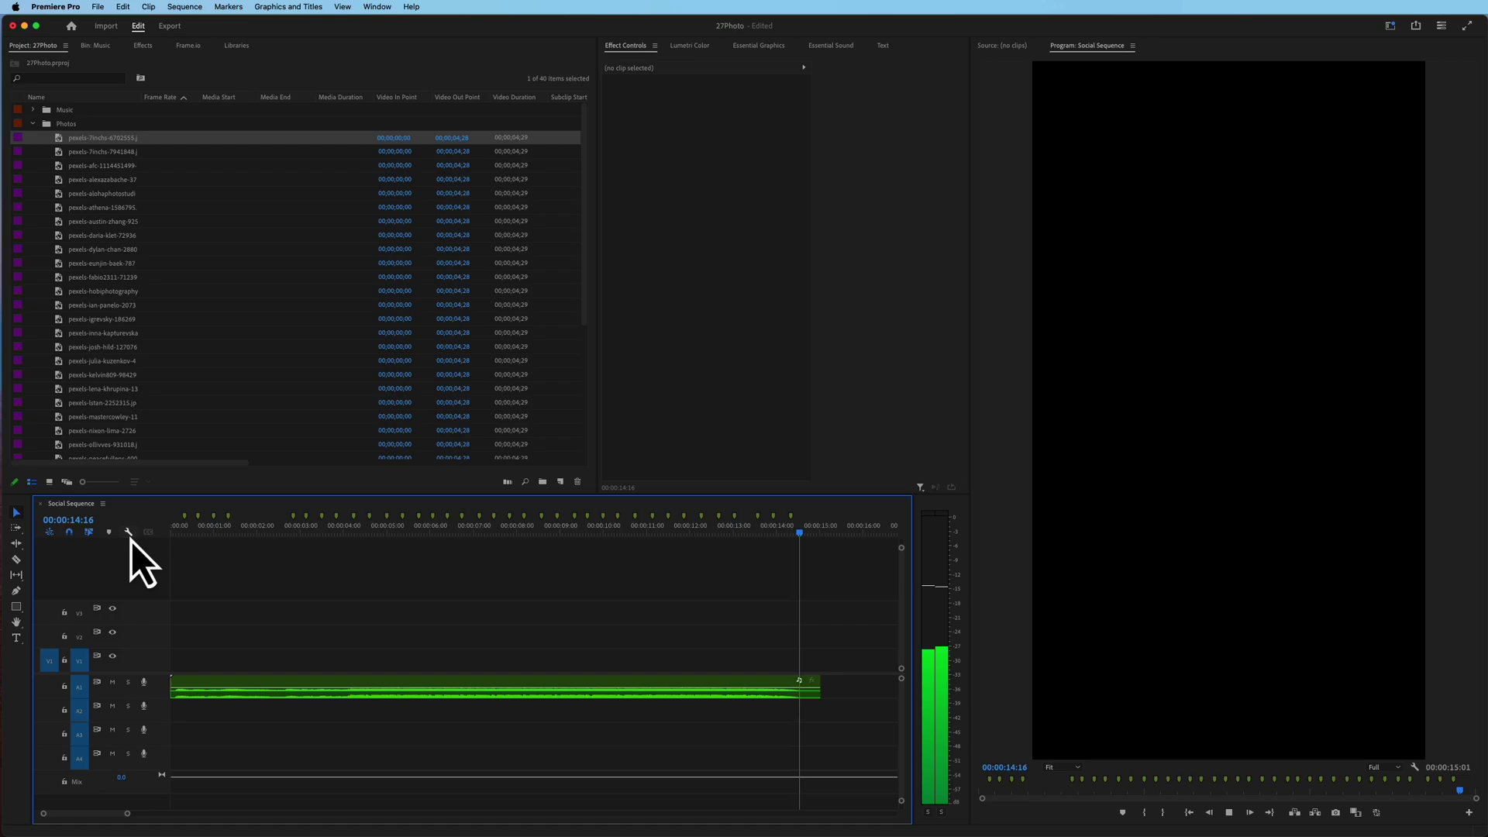
pyautogui.press('space')
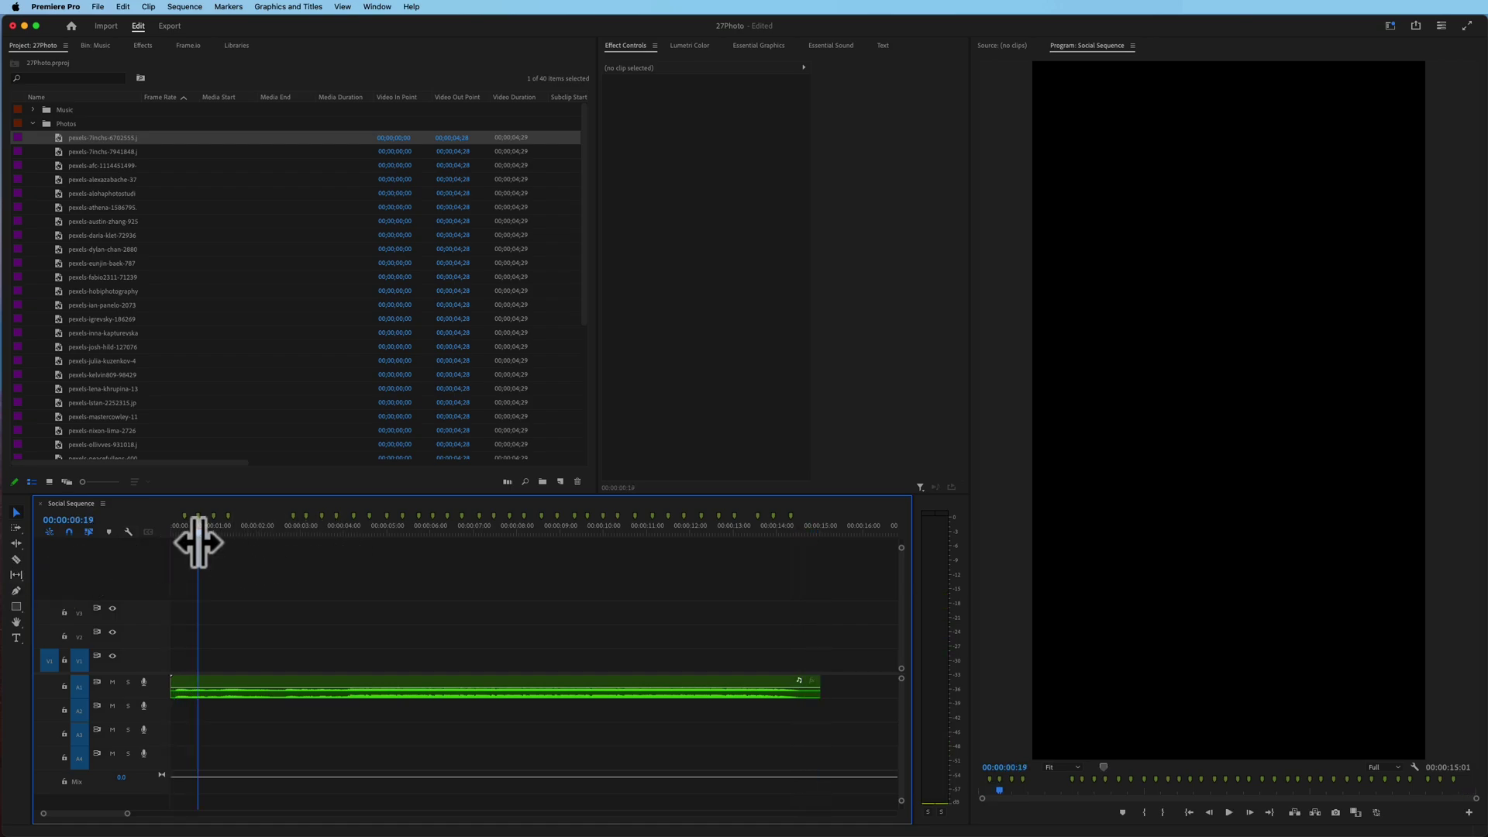
pyautogui.moveTo(198, 541); pyautogui.dragTo(153, 541)
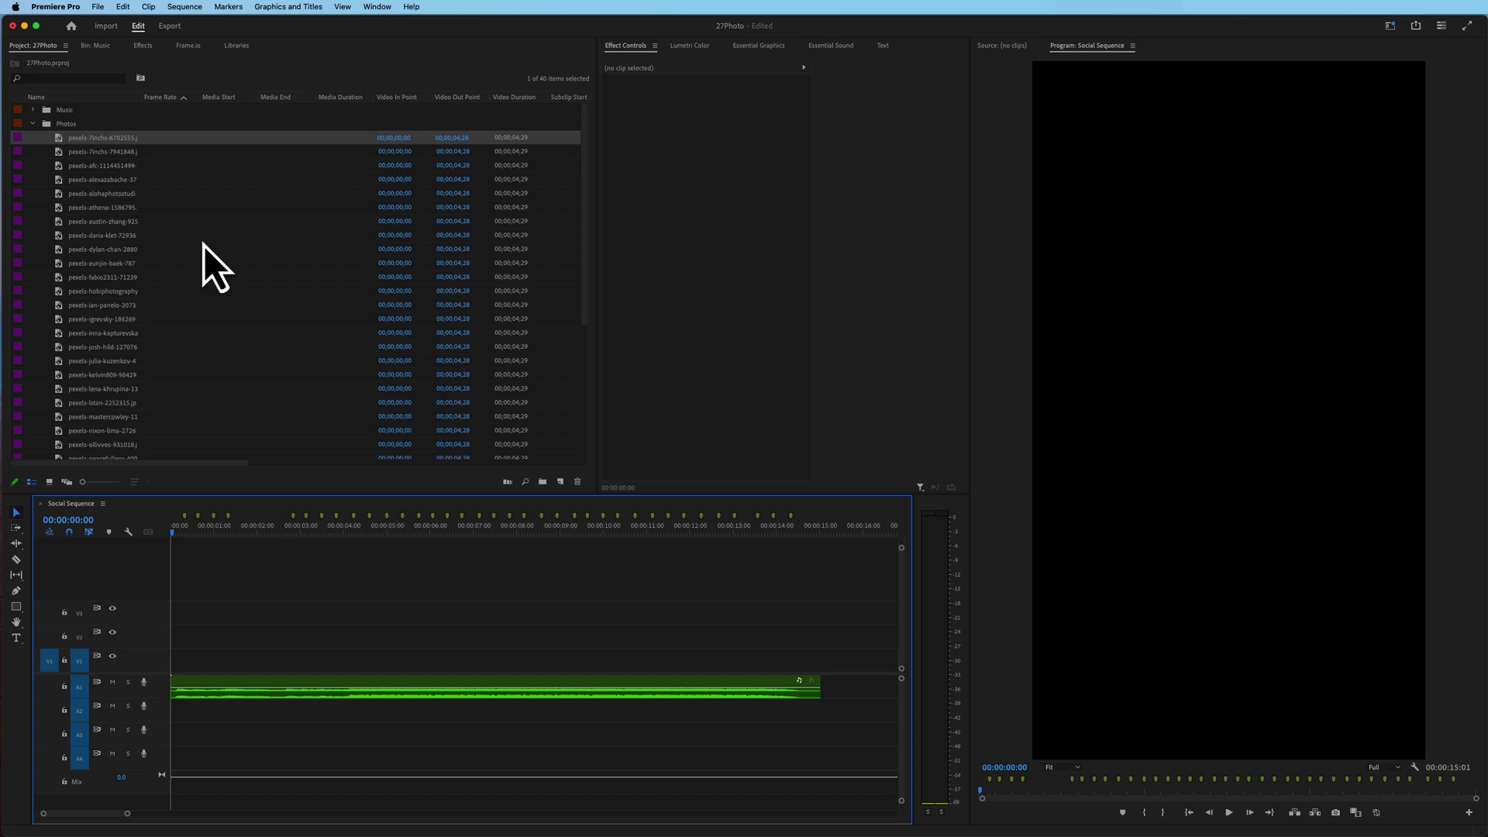
pyautogui.scroll(-5, 169, 216)
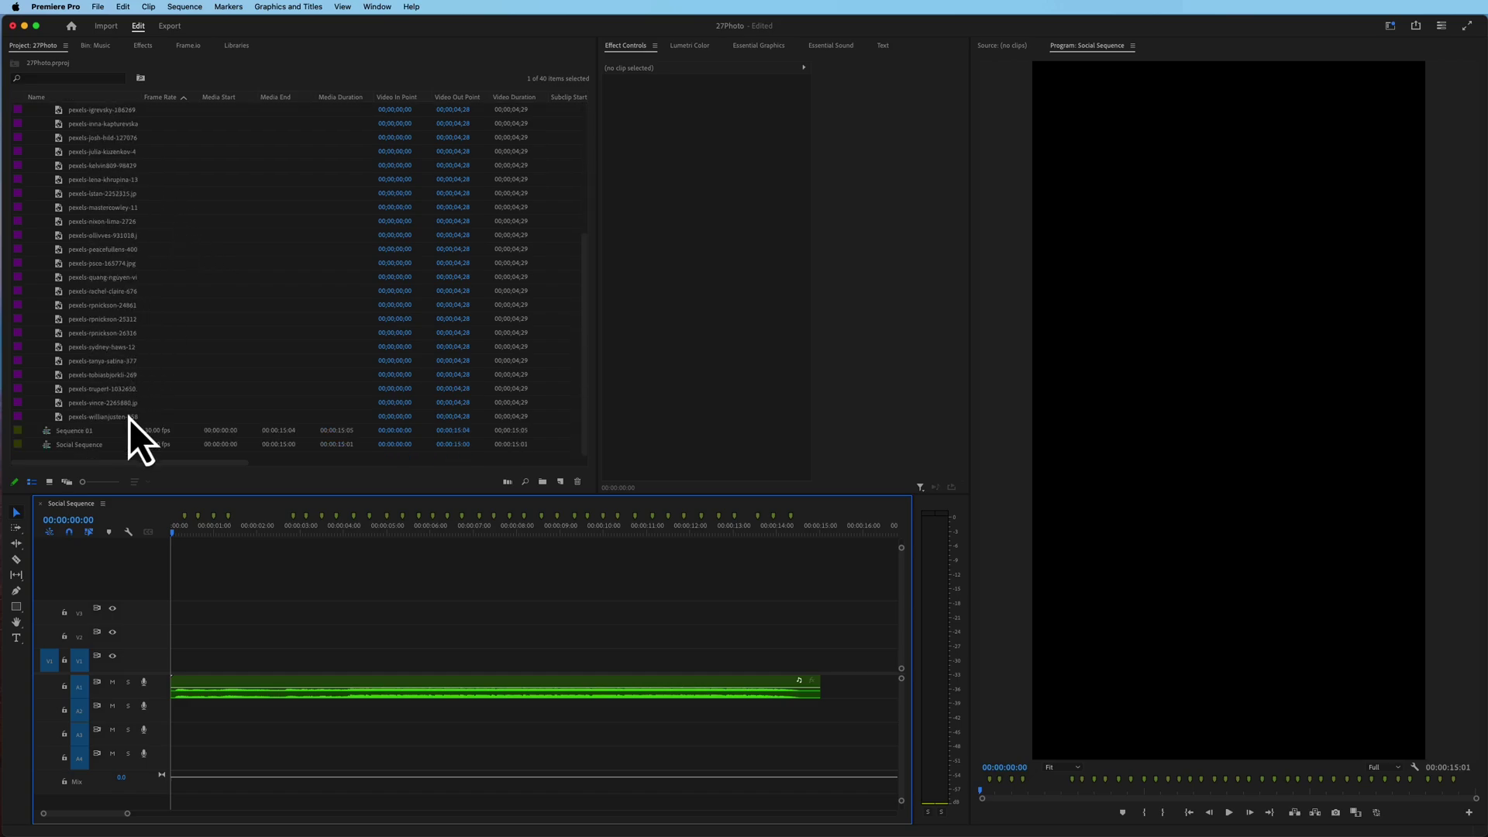
# Step: Select all 36 photos in the Photos bin
pyautogui.keyDown('shift'); pyautogui.click(128, 419); pyautogui.keyUp('shift')
pyautogui.scroll(5, 151, 322)
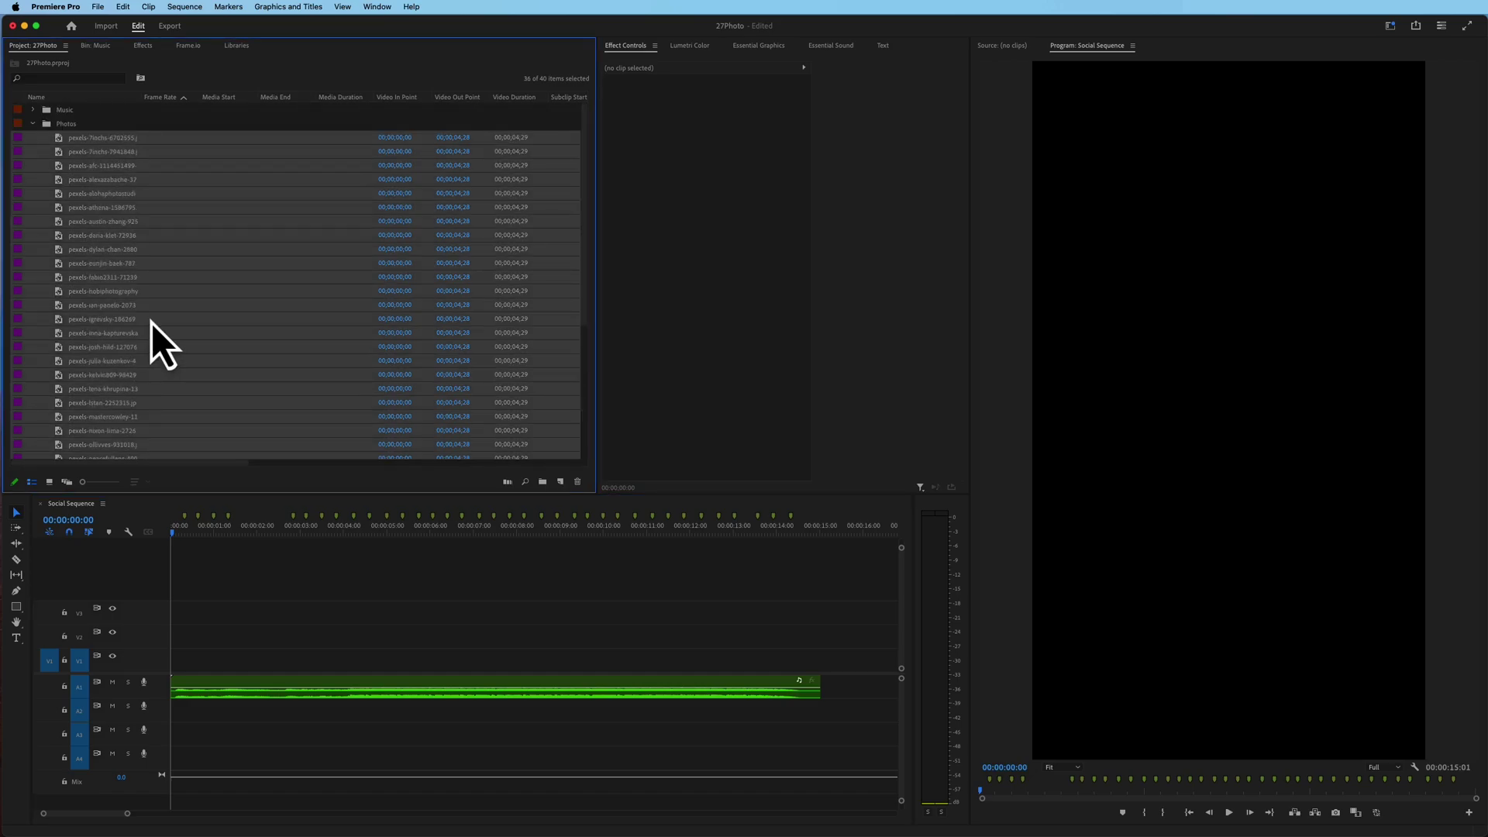
pyautogui.scroll(-5, 230, 341)
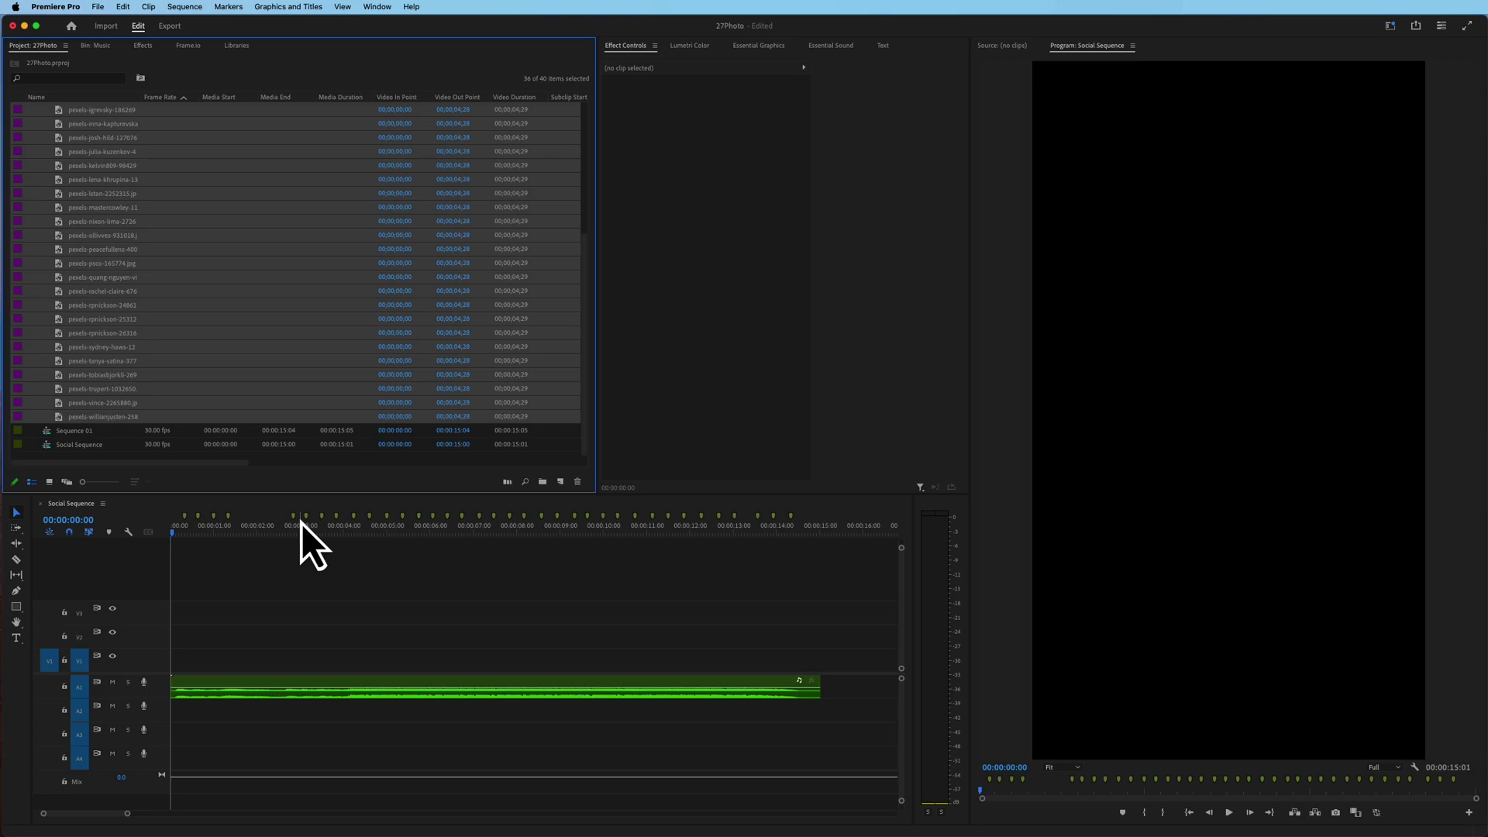
# Step: Automate the selected photos to Social Sequence using At Unnumbered Markers placement
pyautogui.click(505, 487)
pyautogui.click(722, 365)
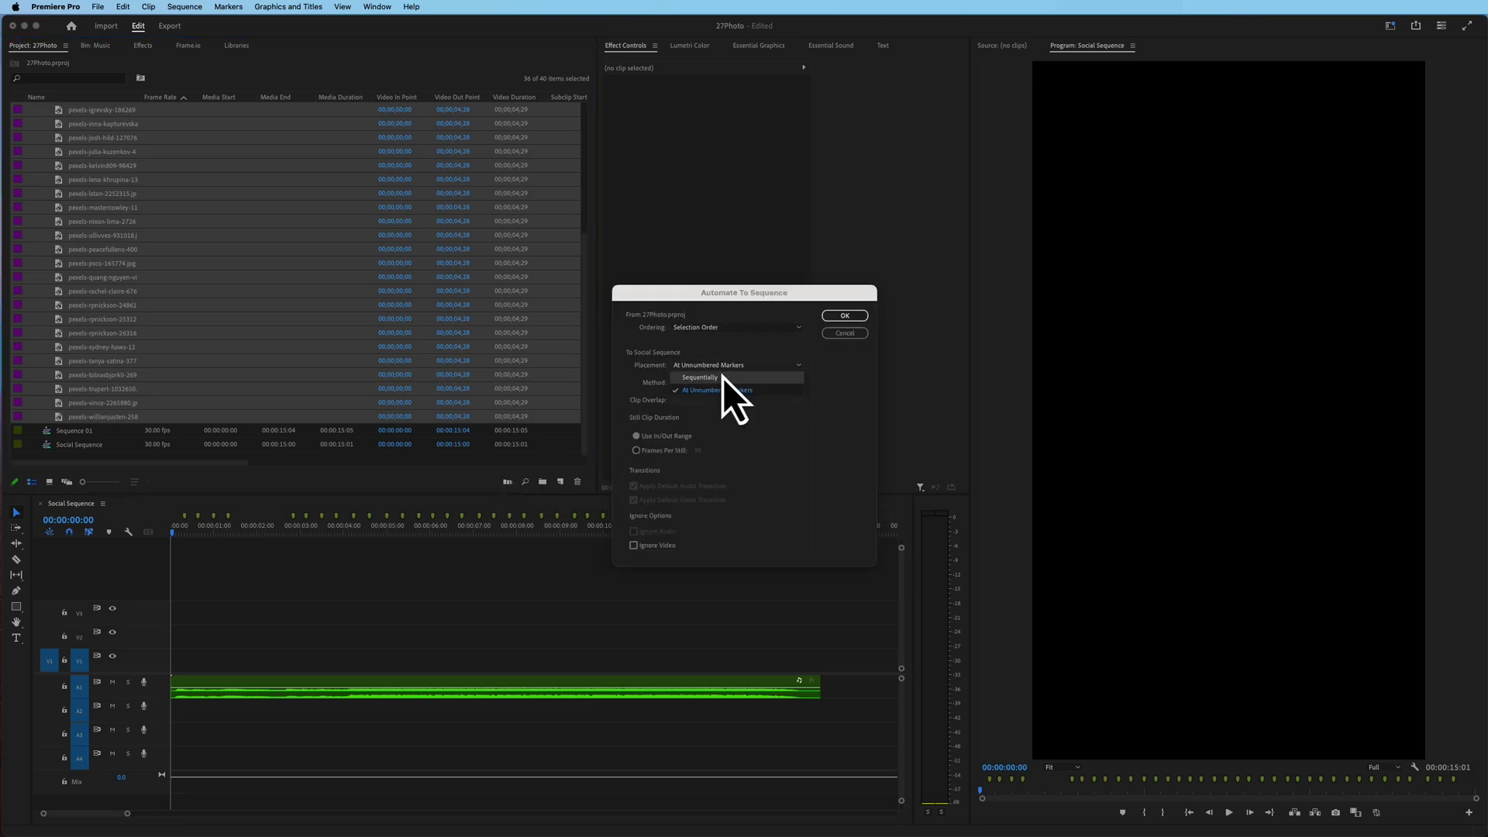
pyautogui.click(724, 378)
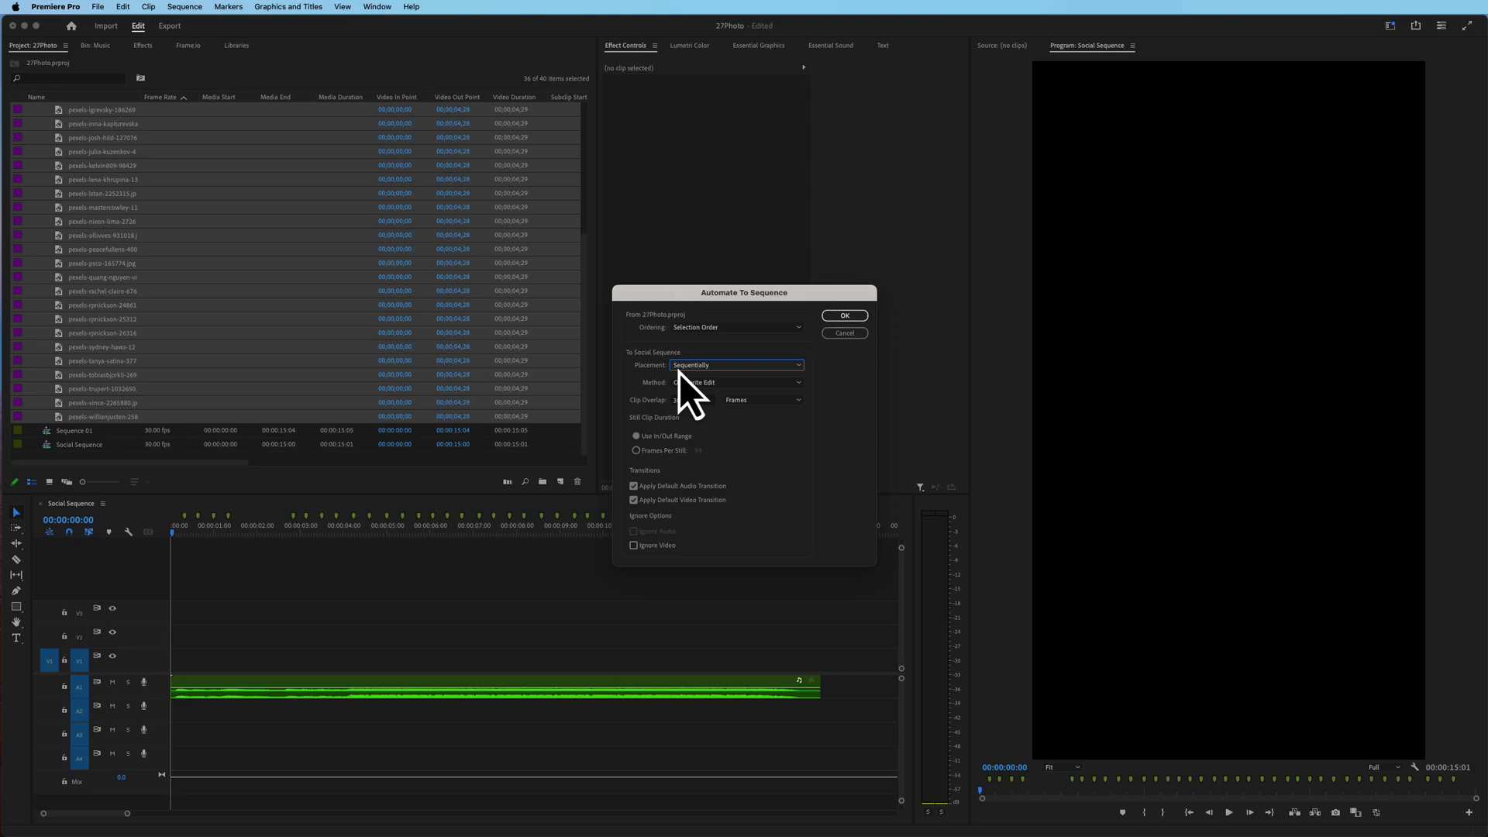
pyautogui.click(700, 368)
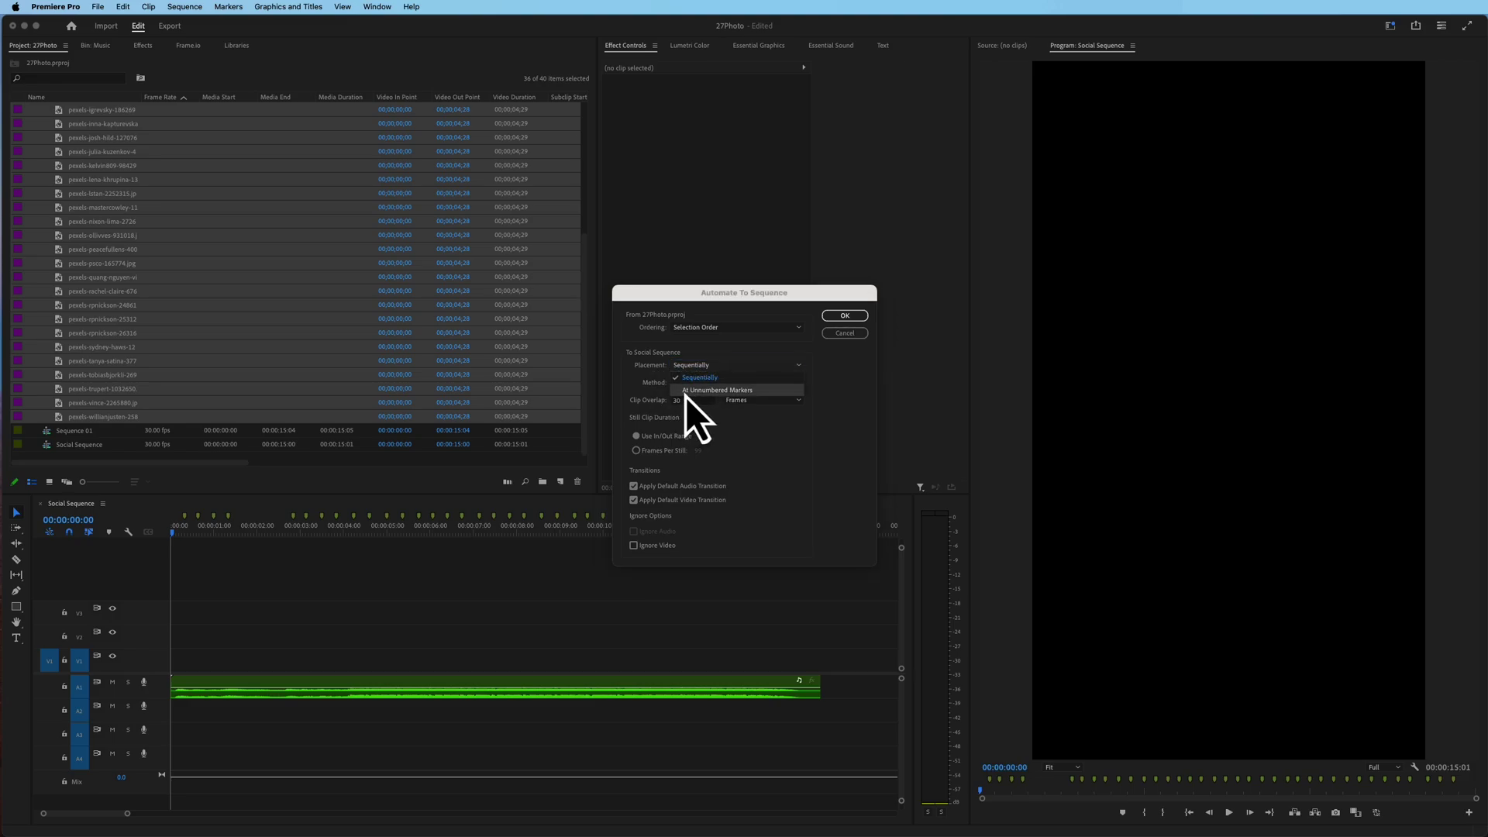
pyautogui.click(686, 391)
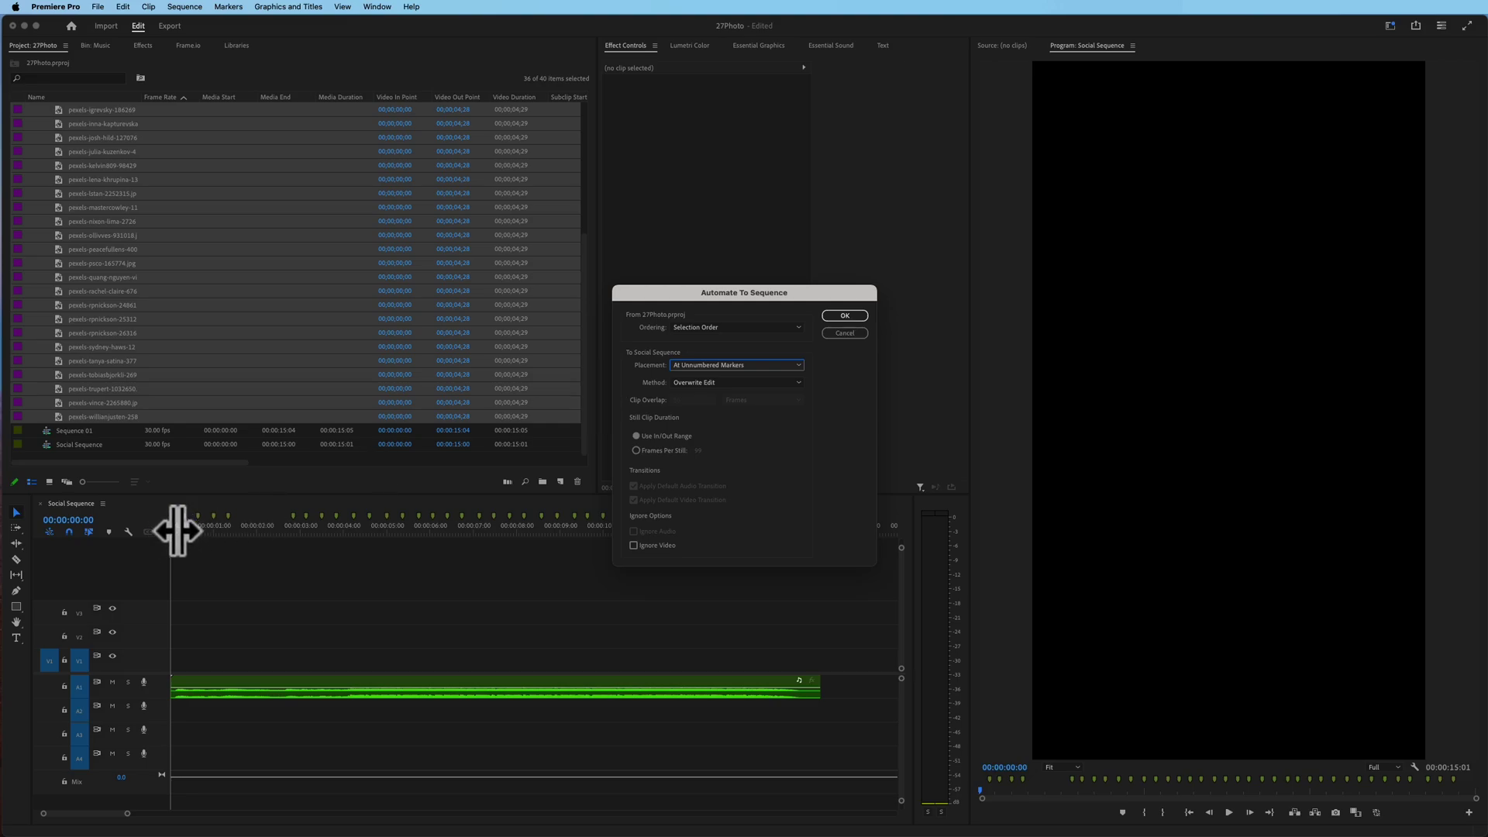
pyautogui.click(843, 316)
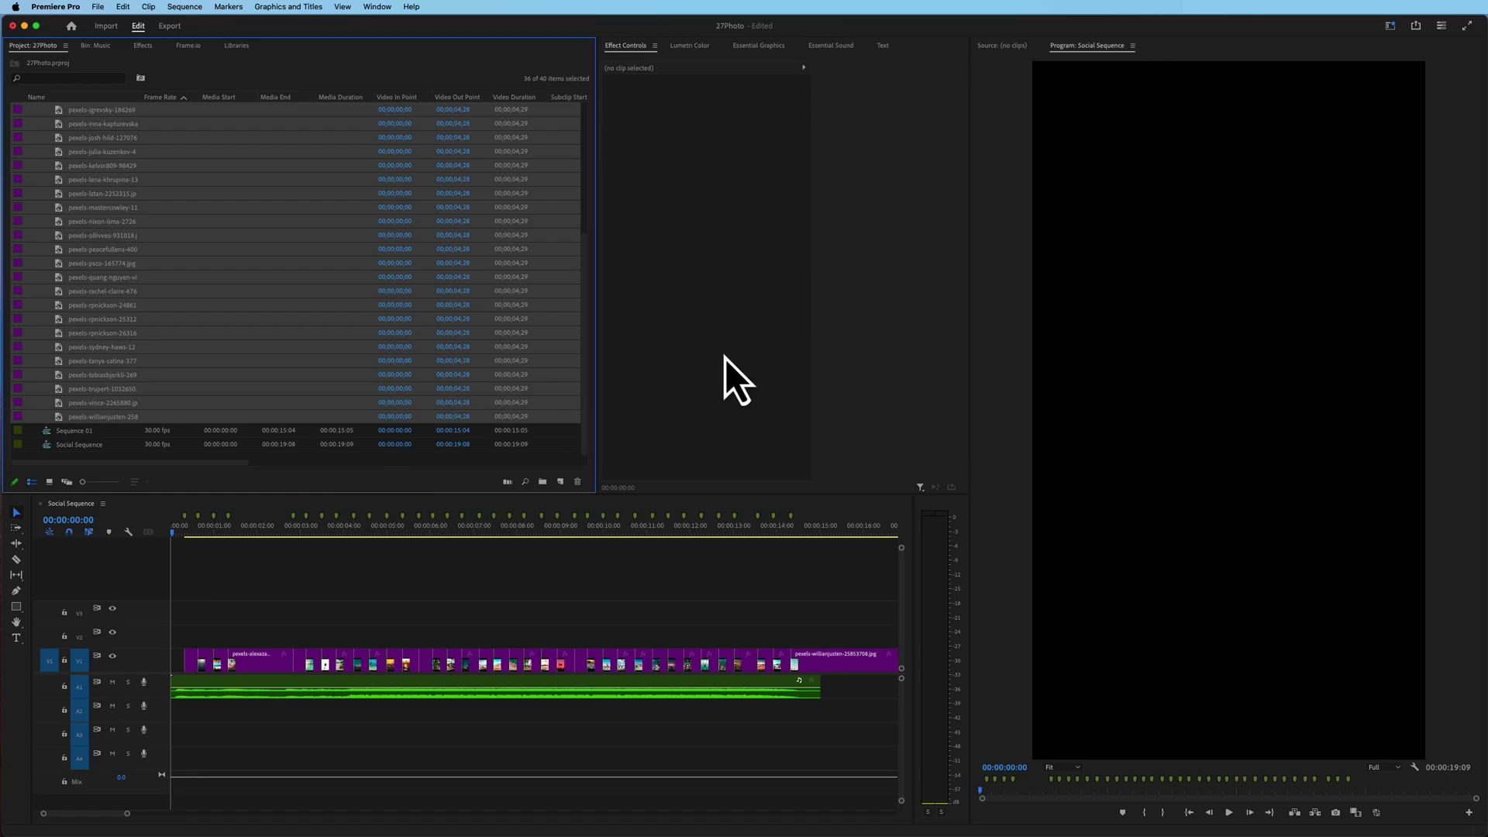
# Step: Review the photo cuts and trim the last photo to end with the music at about 15 seconds
pyautogui.press('space')
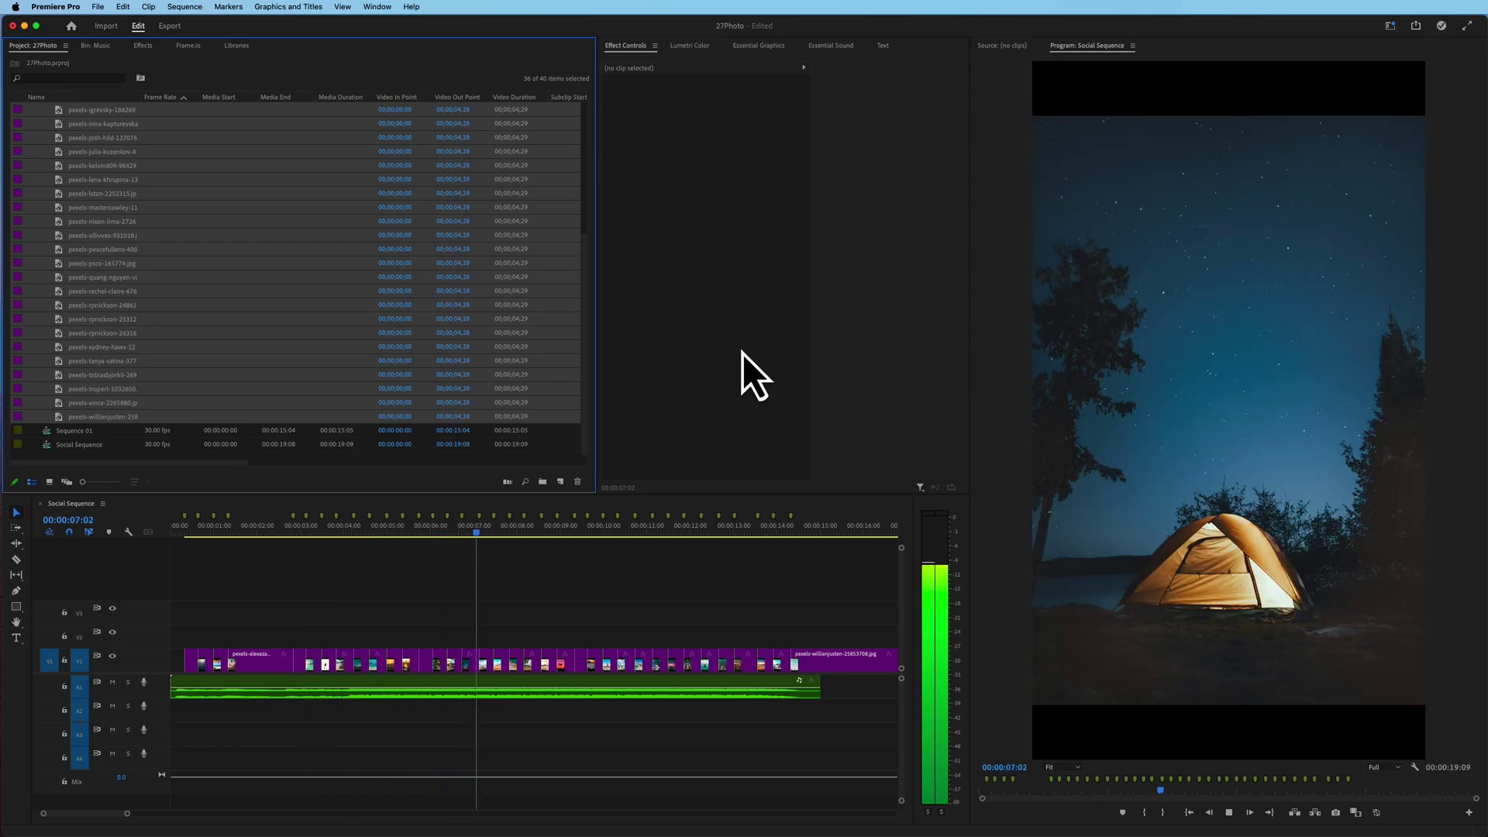
pyautogui.press('space')
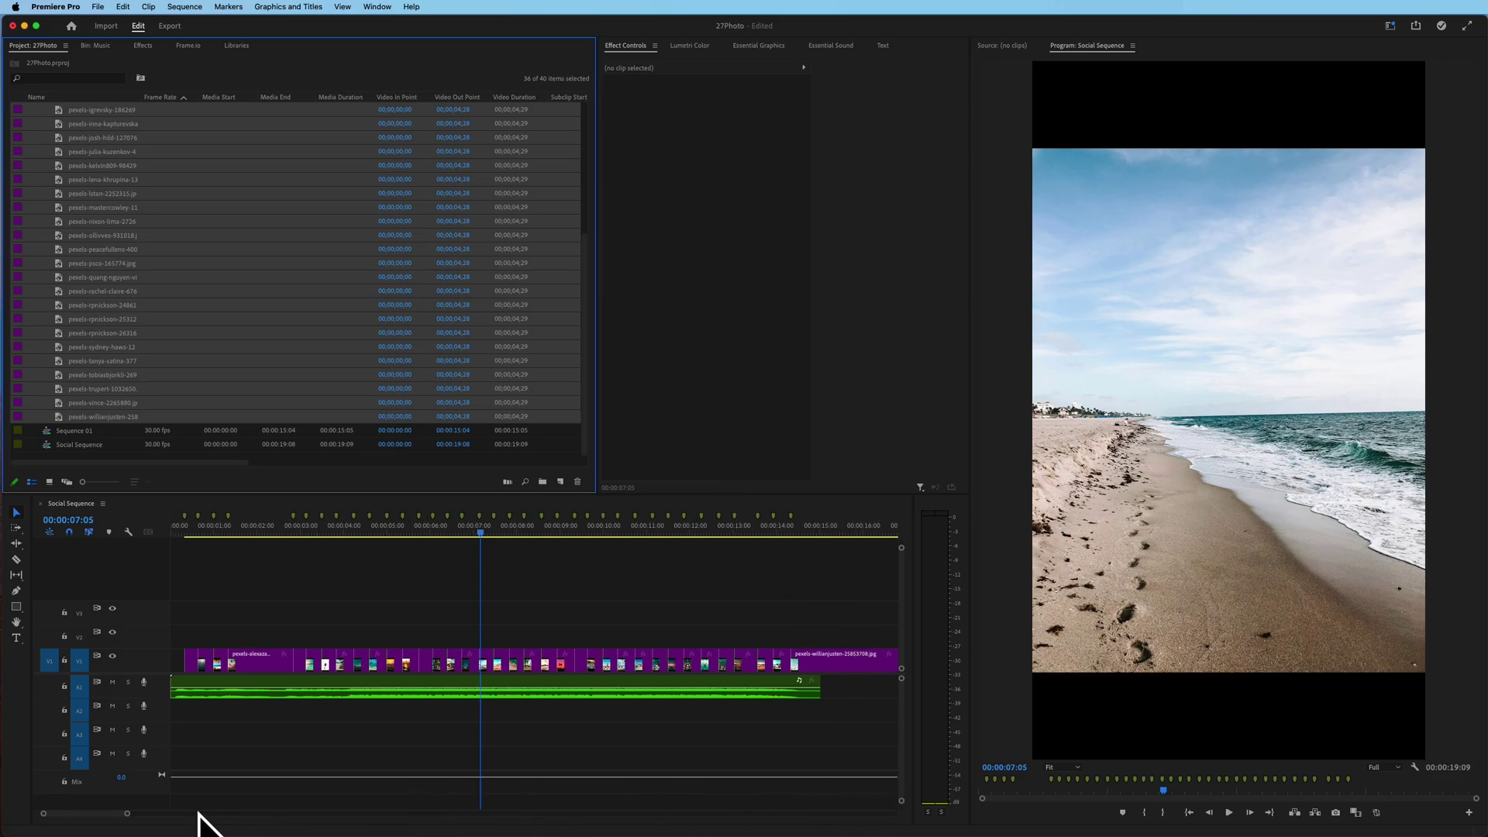
pyautogui.moveTo(128, 813); pyautogui.dragTo(159, 814)
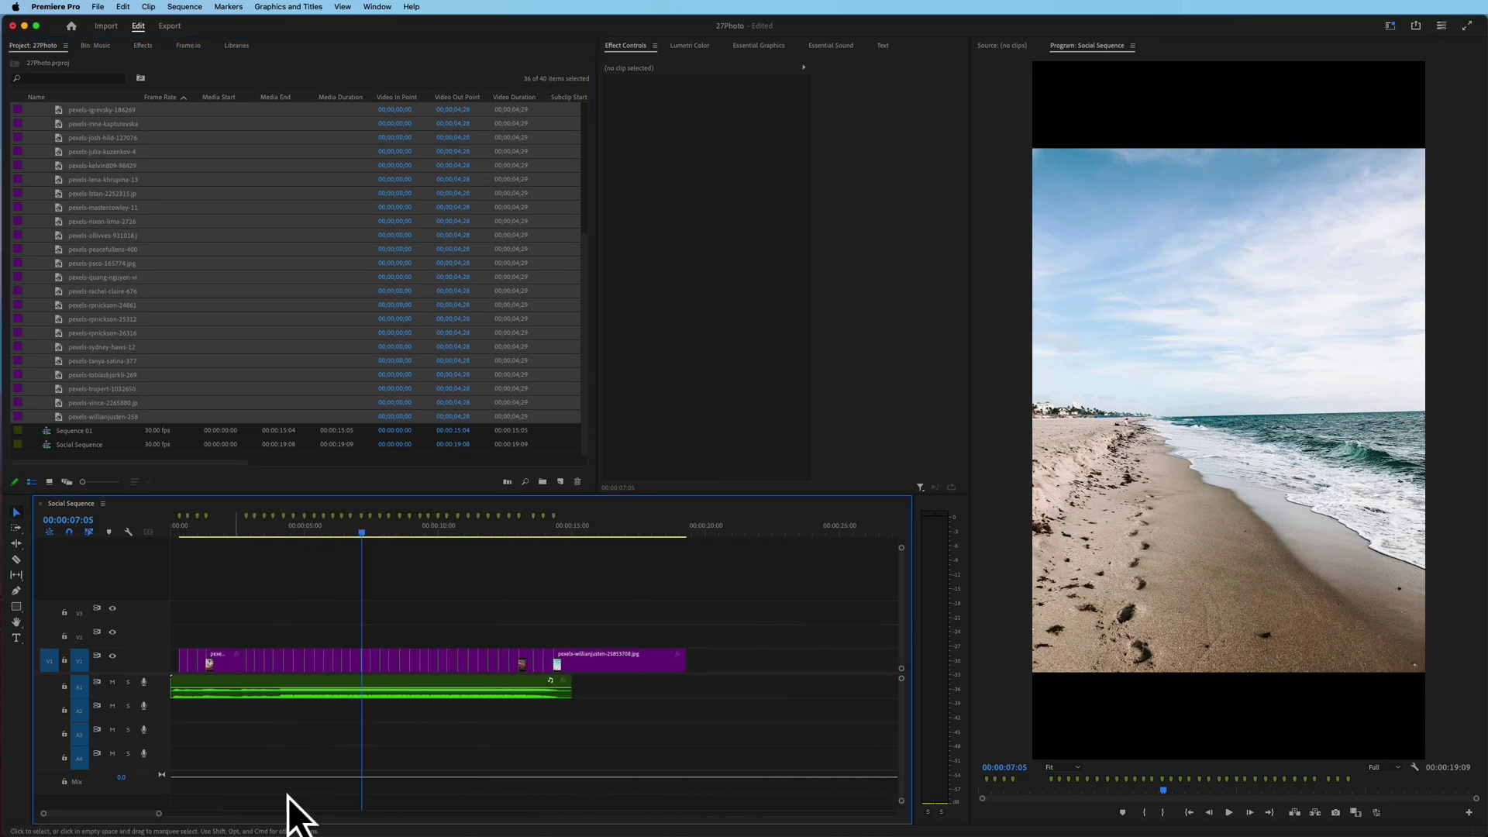
pyautogui.moveTo(686, 661); pyautogui.dragTo(572, 671)
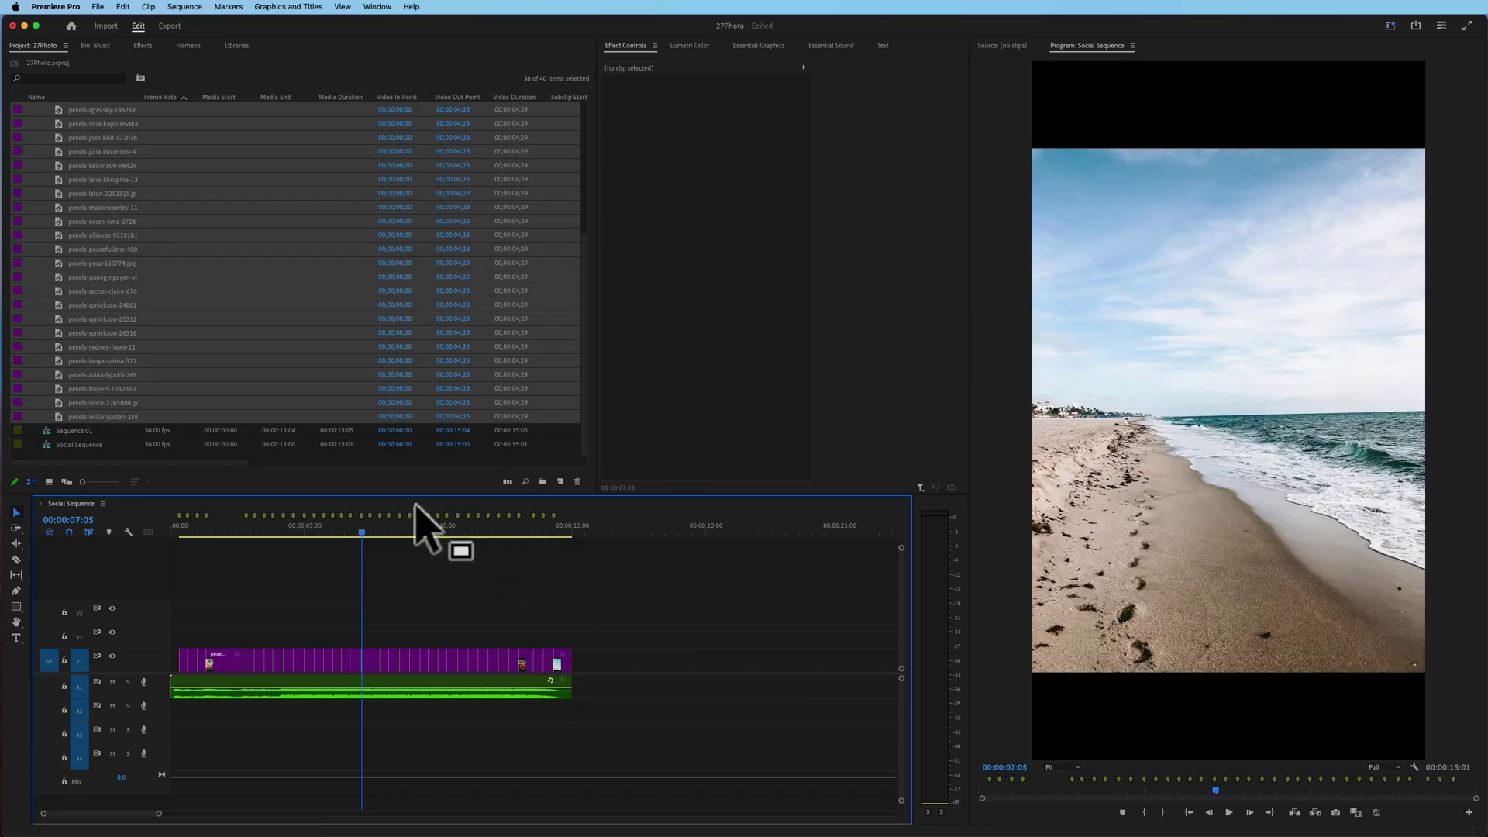
# Step: Scale up the 7-second beach photo to fill the frame height, then marquee-select all timeline clips
pyautogui.click(369, 665)
pyautogui.moveTo(714, 121); pyautogui.dragTo(716, 121)
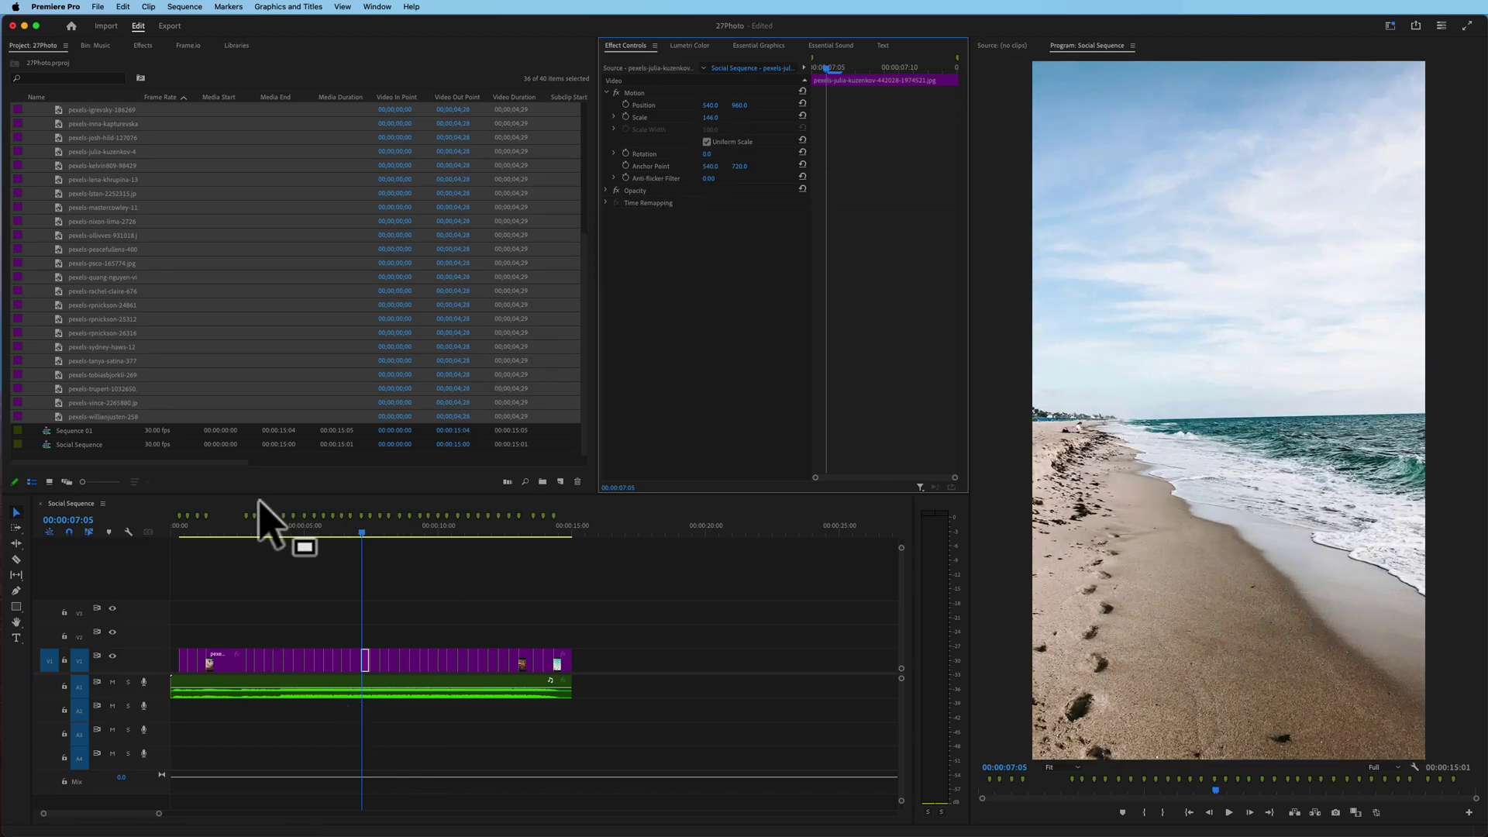
pyautogui.press('super+z')
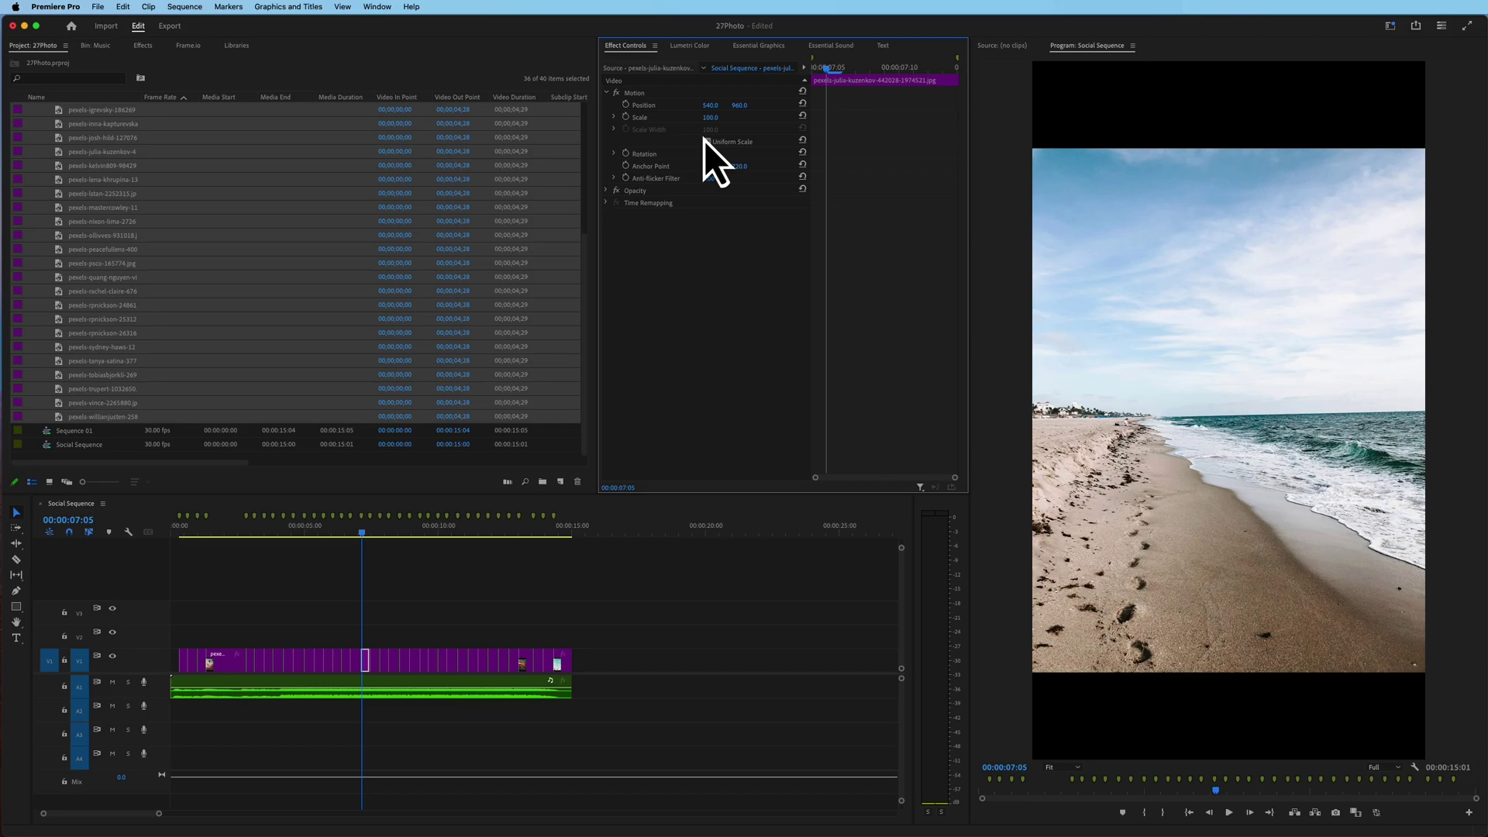
pyautogui.moveTo(712, 119); pyautogui.dragTo(714, 120)
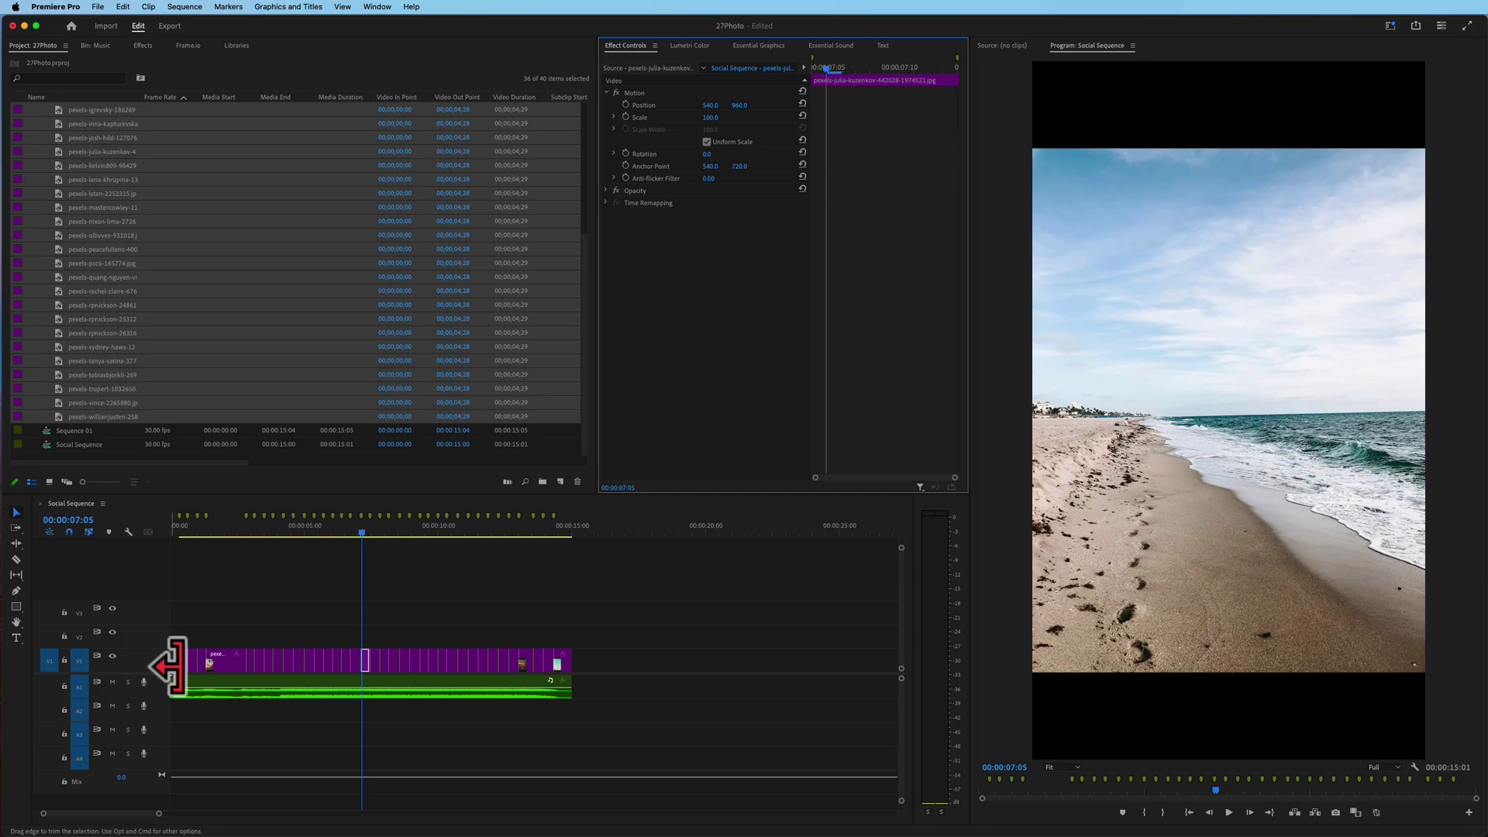
pyautogui.moveTo(182, 631); pyautogui.dragTo(602, 648)
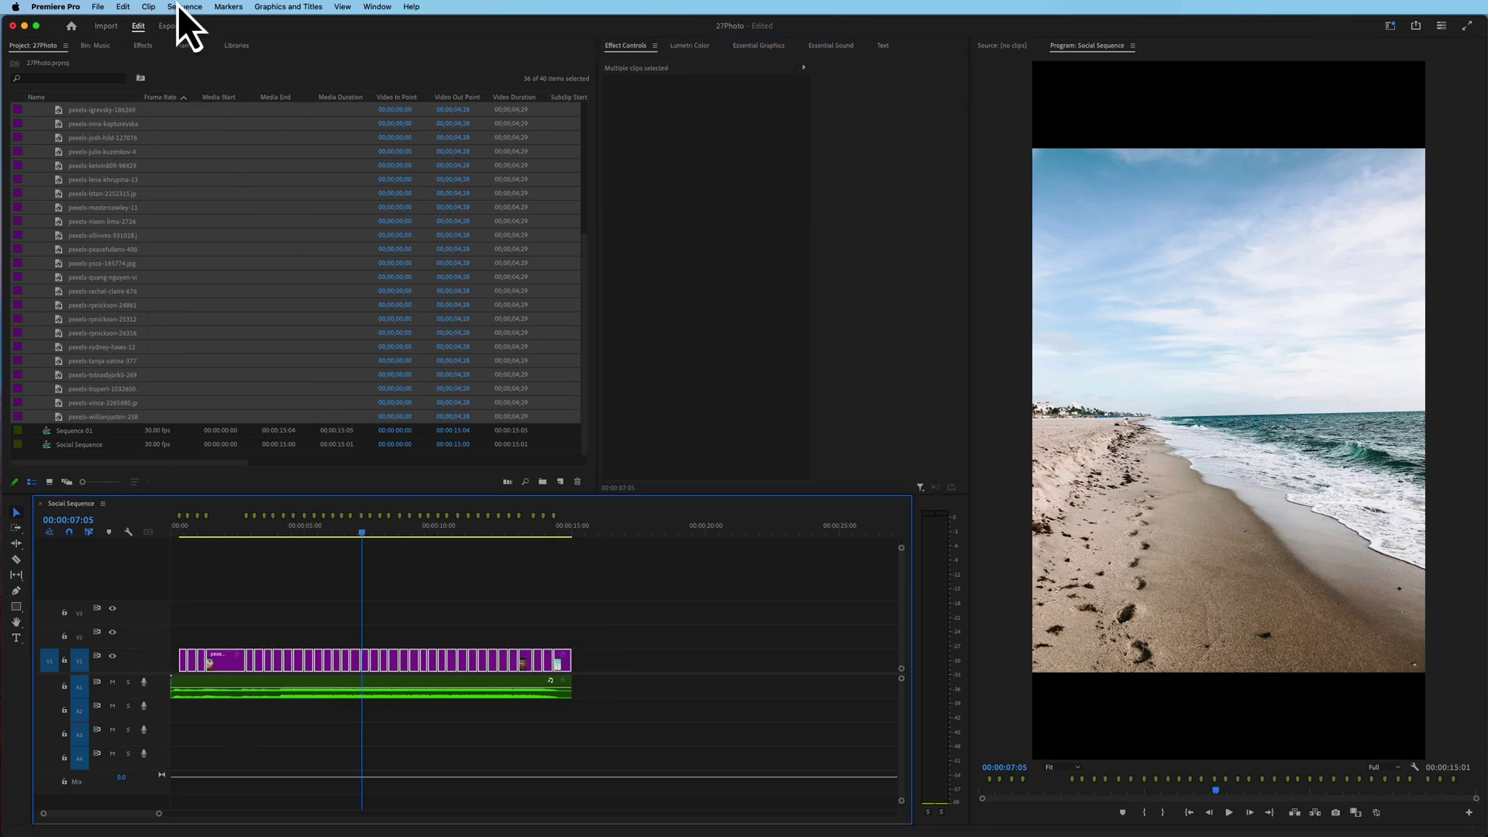
# Step: Nest the selected V1 photo clips into a sequence named Photos
pyautogui.click(149, 6)
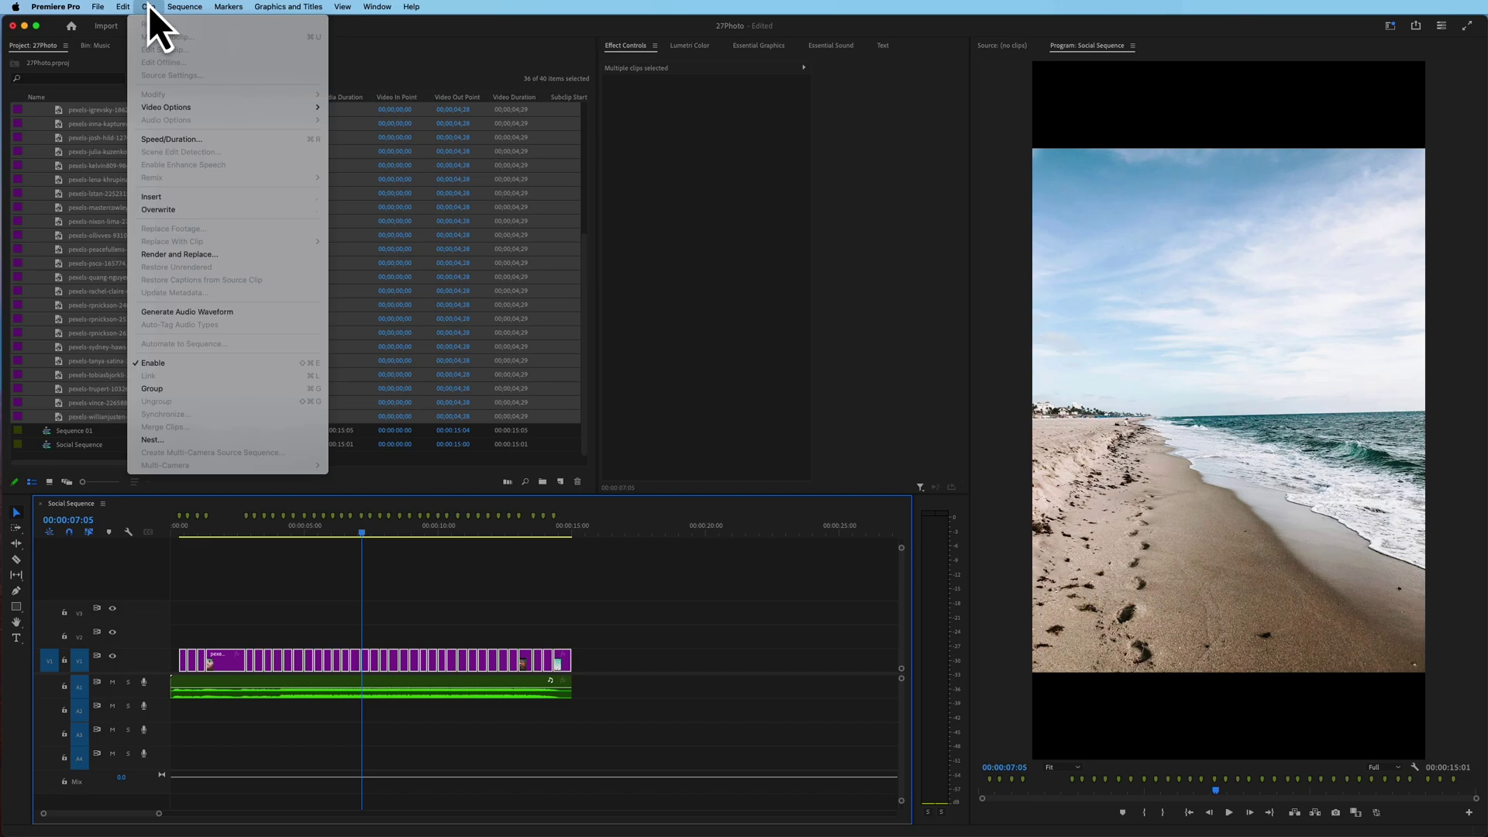
pyautogui.moveTo(184, 6)
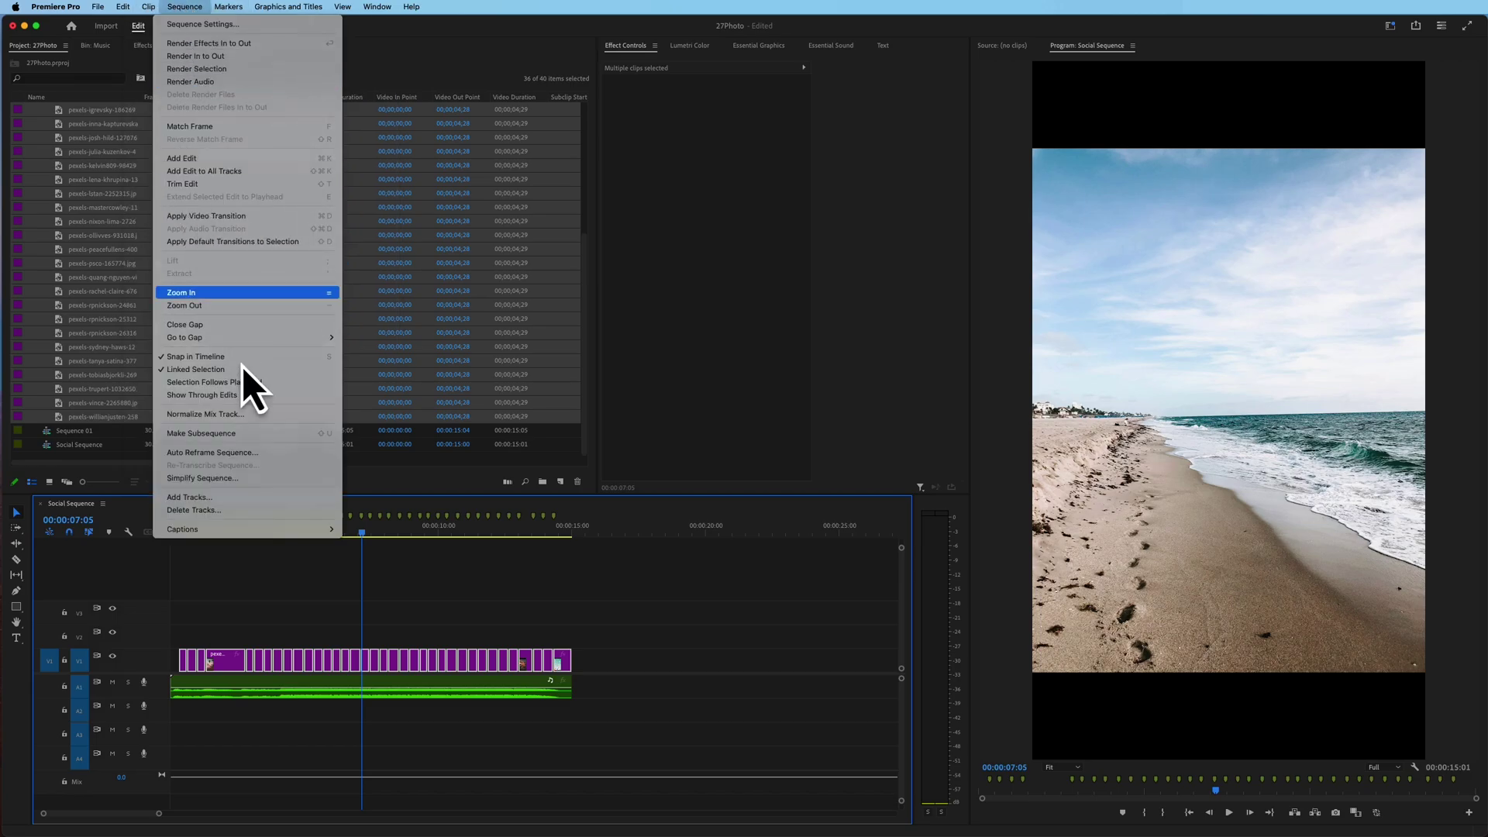
pyautogui.moveTo(124, 6)
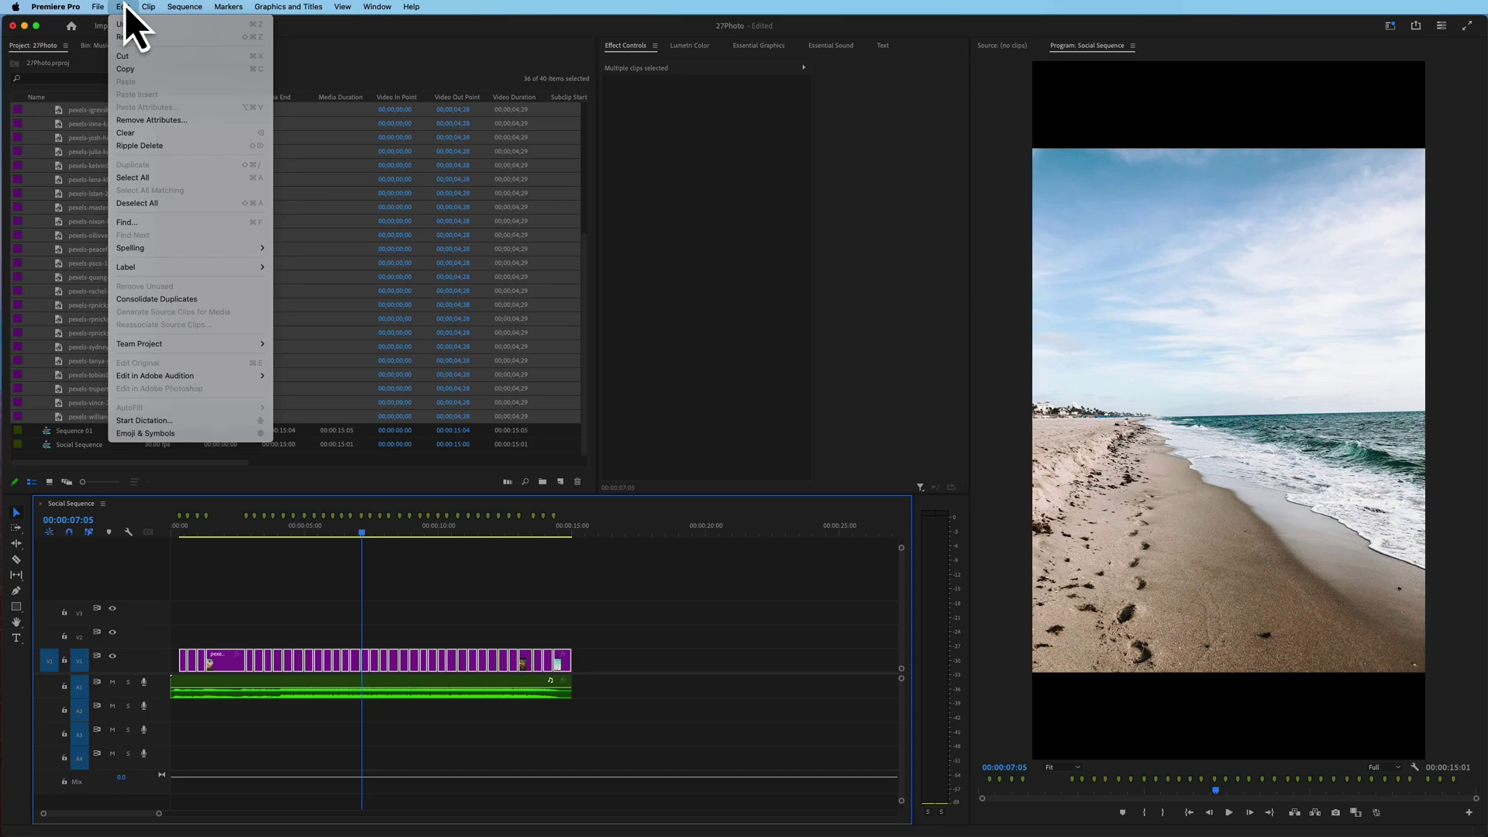
pyautogui.click(314, 664)
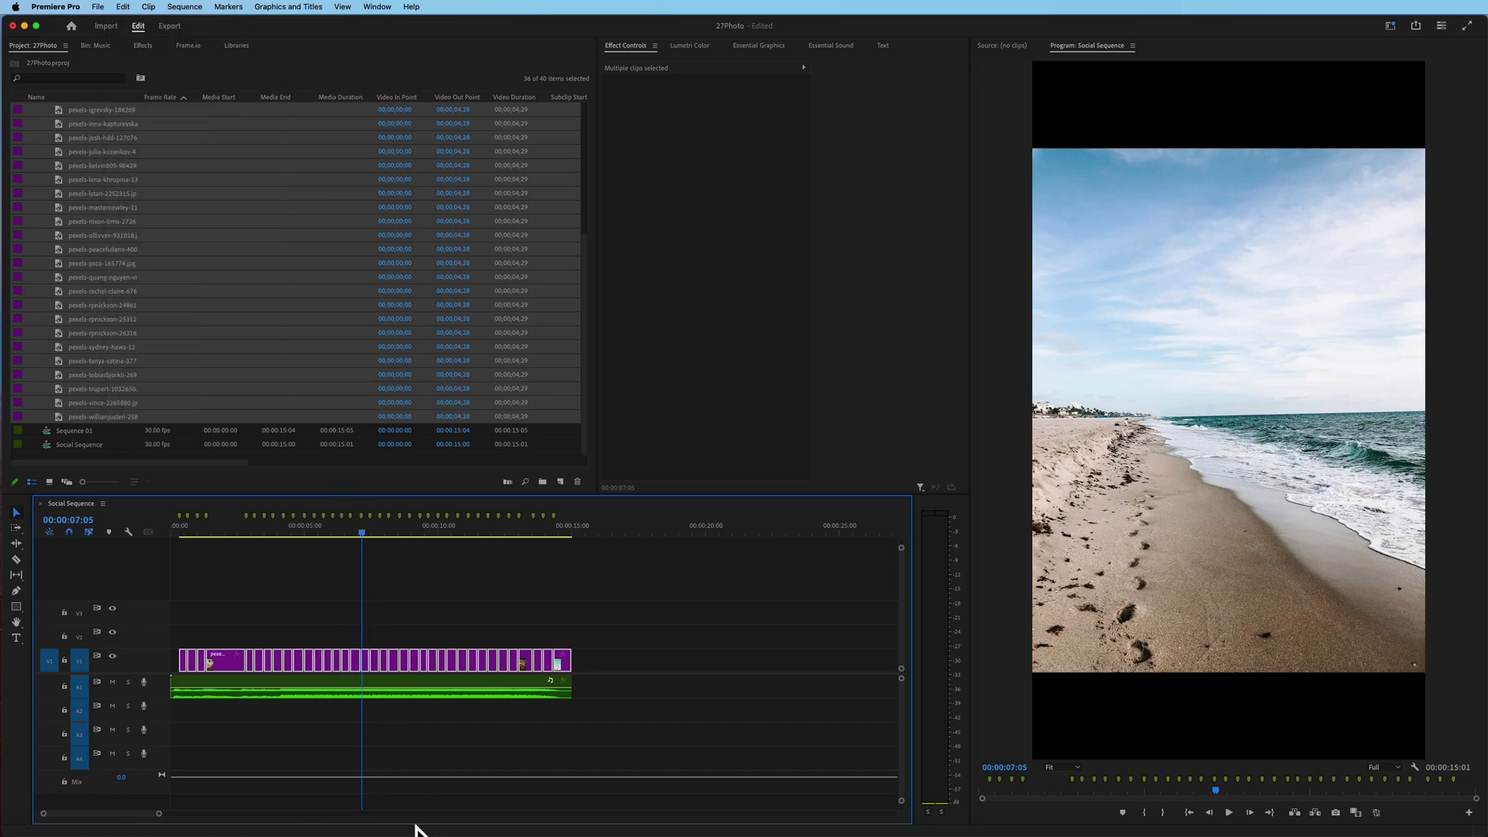
pyautogui.rightClick(313, 660)
pyautogui.click(360, 552)
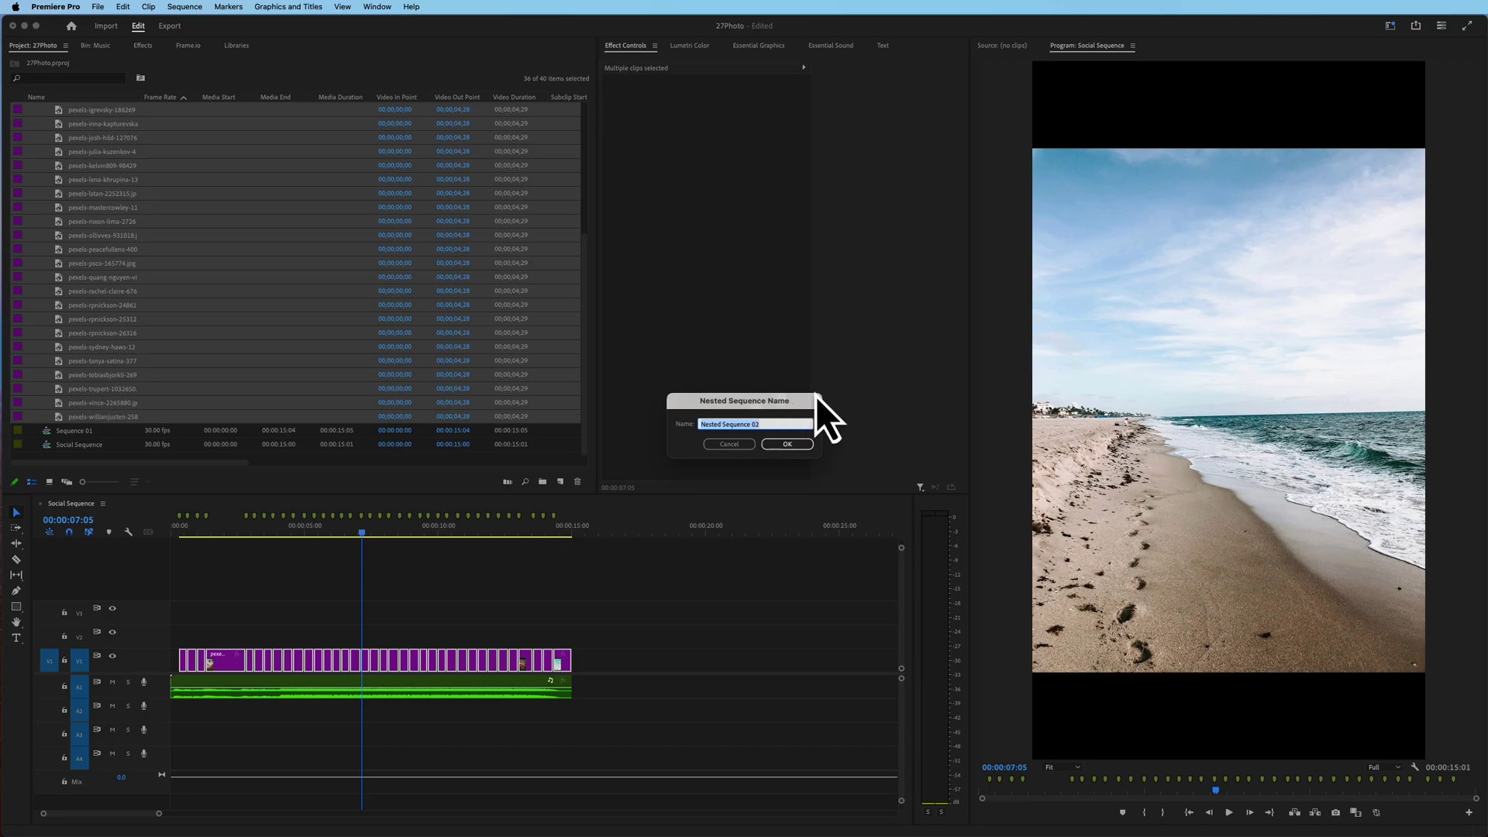
pyautogui.write('Photos')
pyautogui.press('Return')
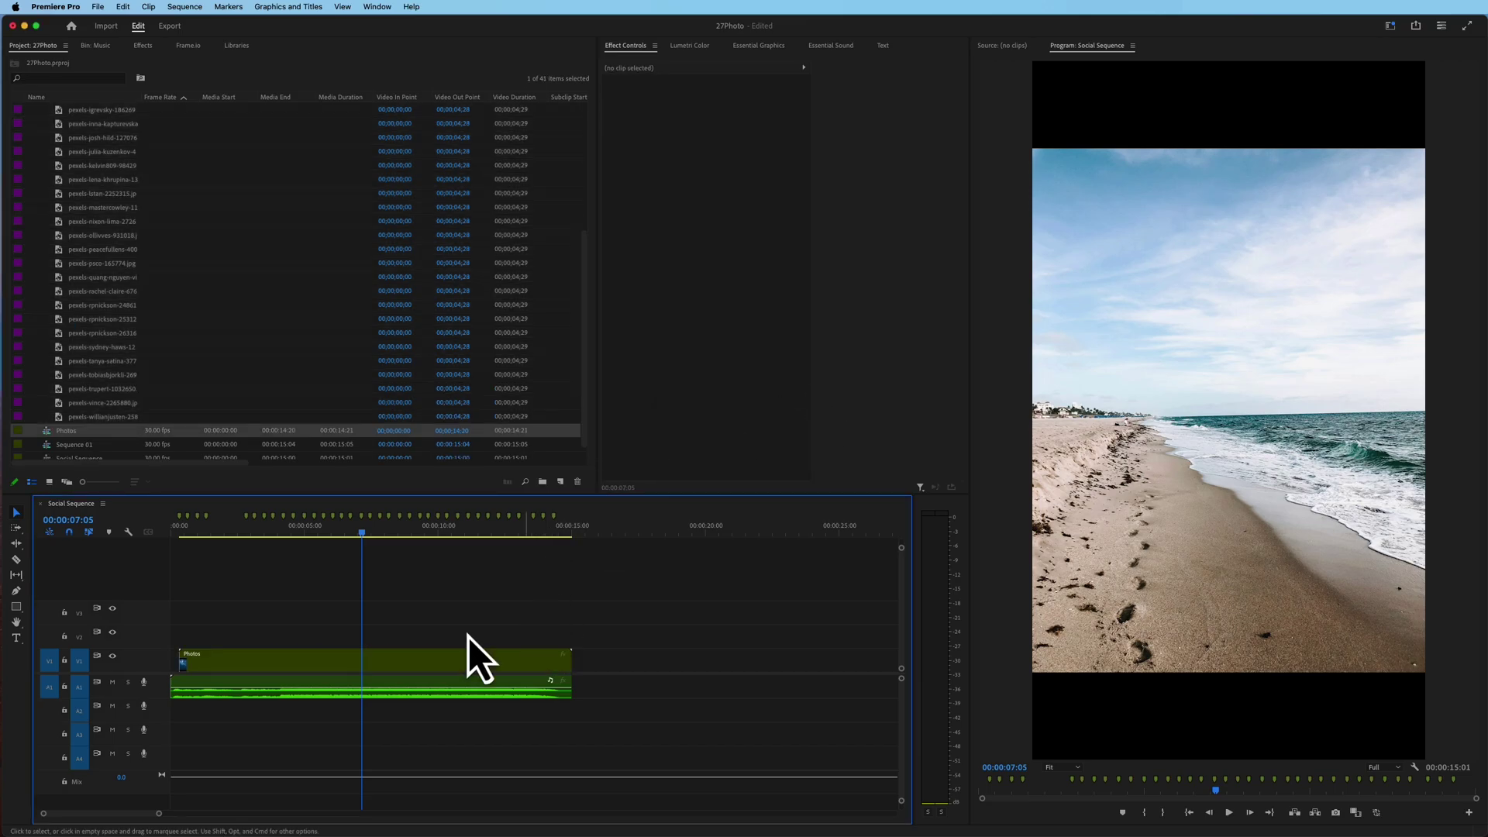
# Step: Scale the nested Photos clip to 110 so it fills the vertical frame
pyautogui.click(406, 664)
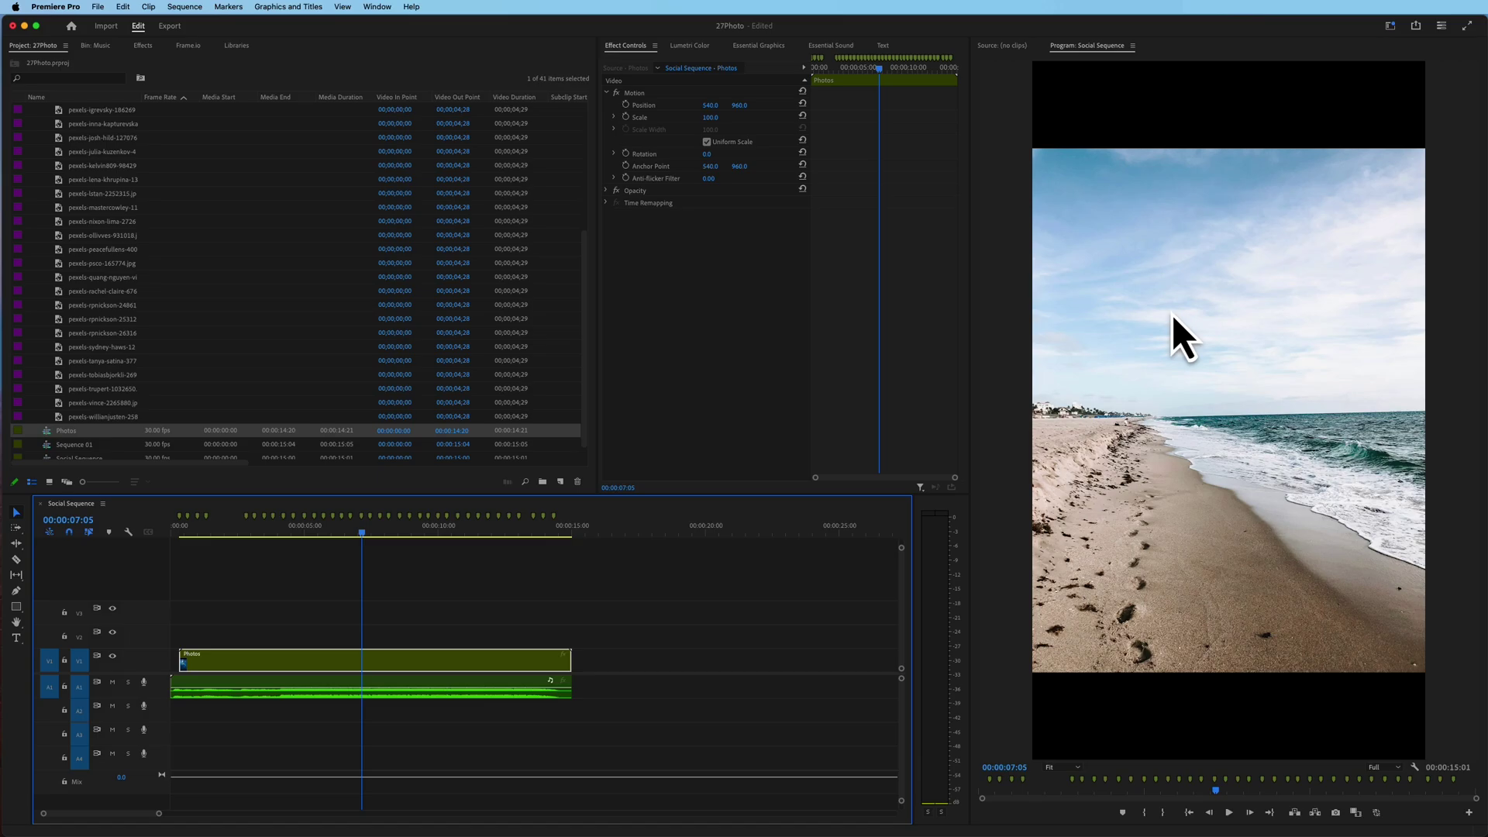
pyautogui.moveTo(723, 118); pyautogui.dragTo(709, 120)
pyautogui.moveTo(363, 536); pyautogui.dragTo(551, 519)
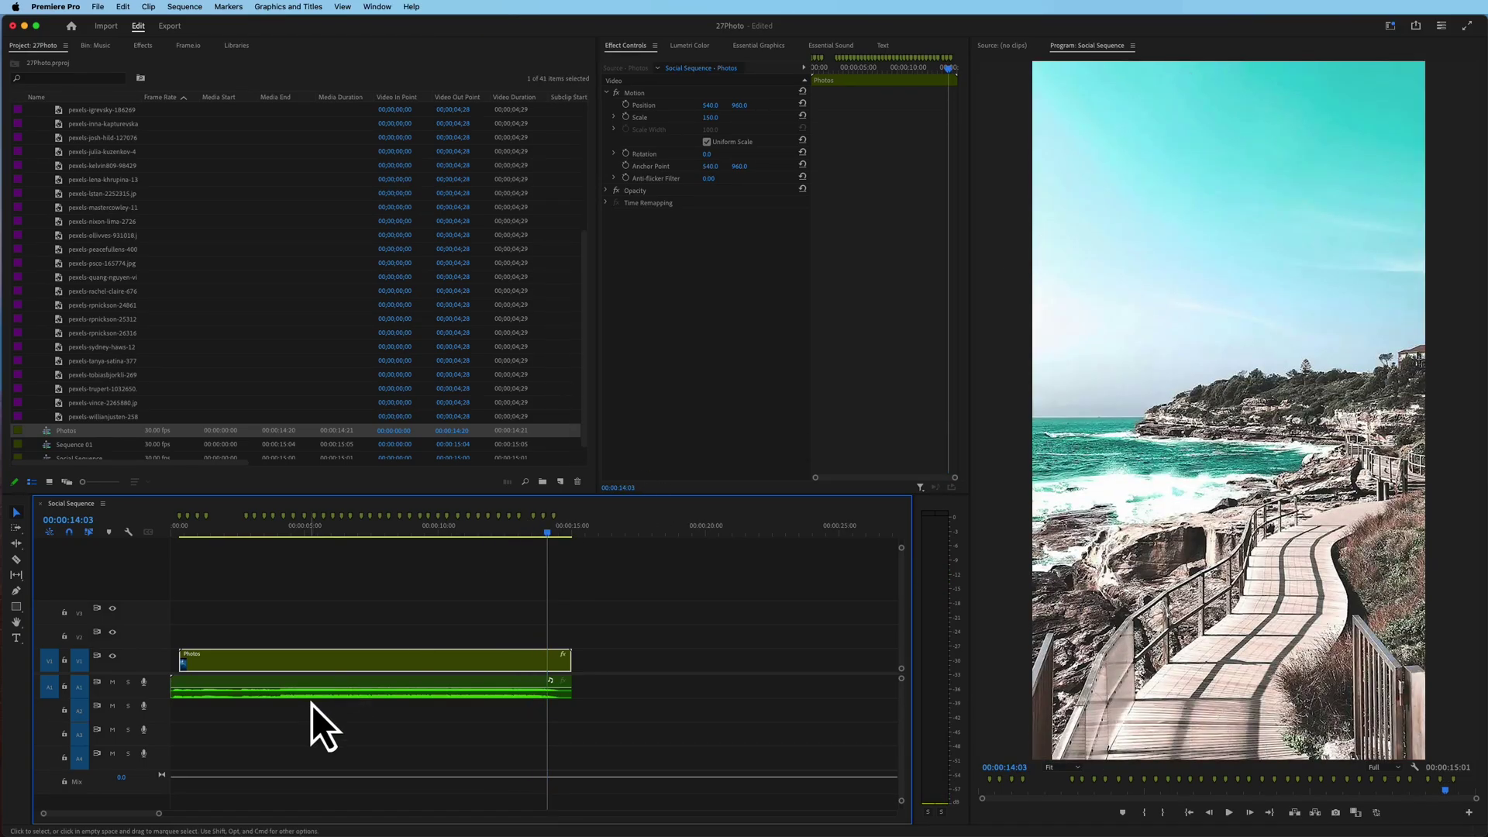
# Step: Inspect the Photos nest, then trim its head in Social Sequence, shortening it to 00:00:14:21
pyautogui.doubleClick(203, 664)
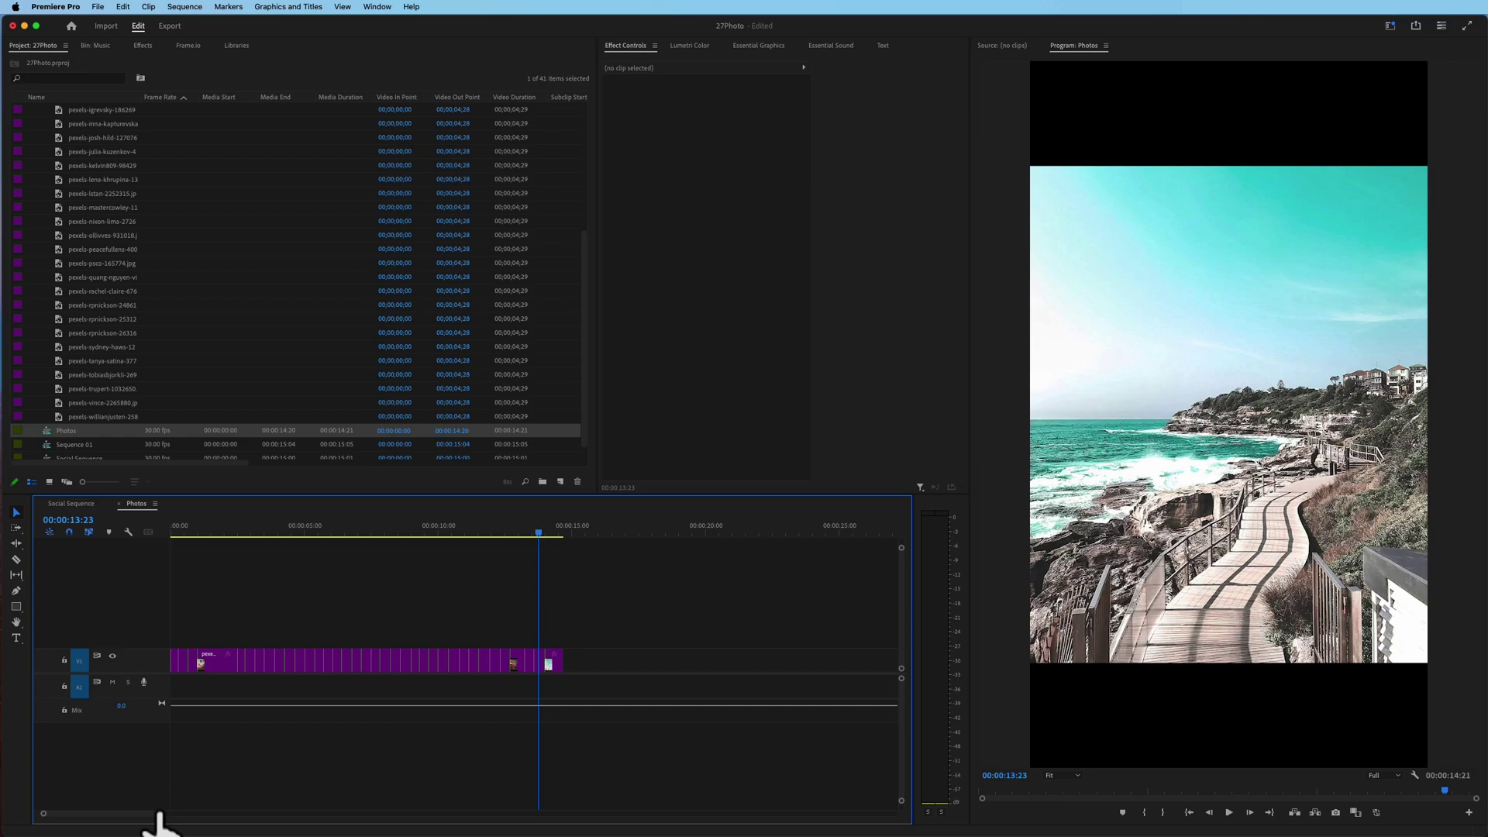
pyautogui.moveTo(158, 813)
pyautogui.mouseDown()
pyautogui.moveTo(188, 811)
pyautogui.moveTo(69, 811)
pyautogui.moveTo(151, 811)
pyautogui.mouseUp()
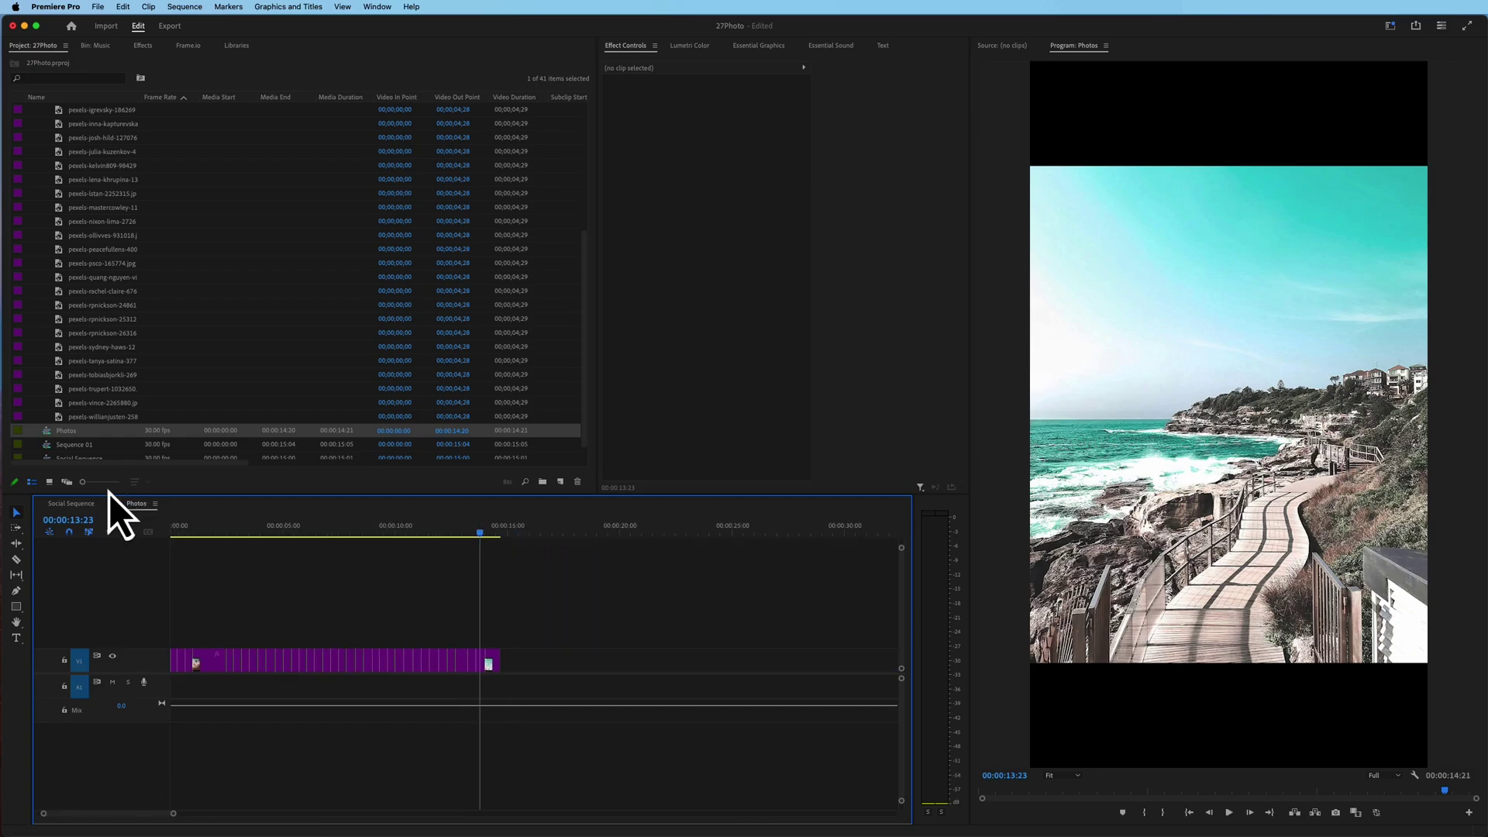
pyautogui.click(77, 504)
pyautogui.moveTo(194, 530)
pyautogui.mouseDown()
pyautogui.moveTo(155, 529)
pyautogui.moveTo(177, 532)
pyautogui.mouseUp()
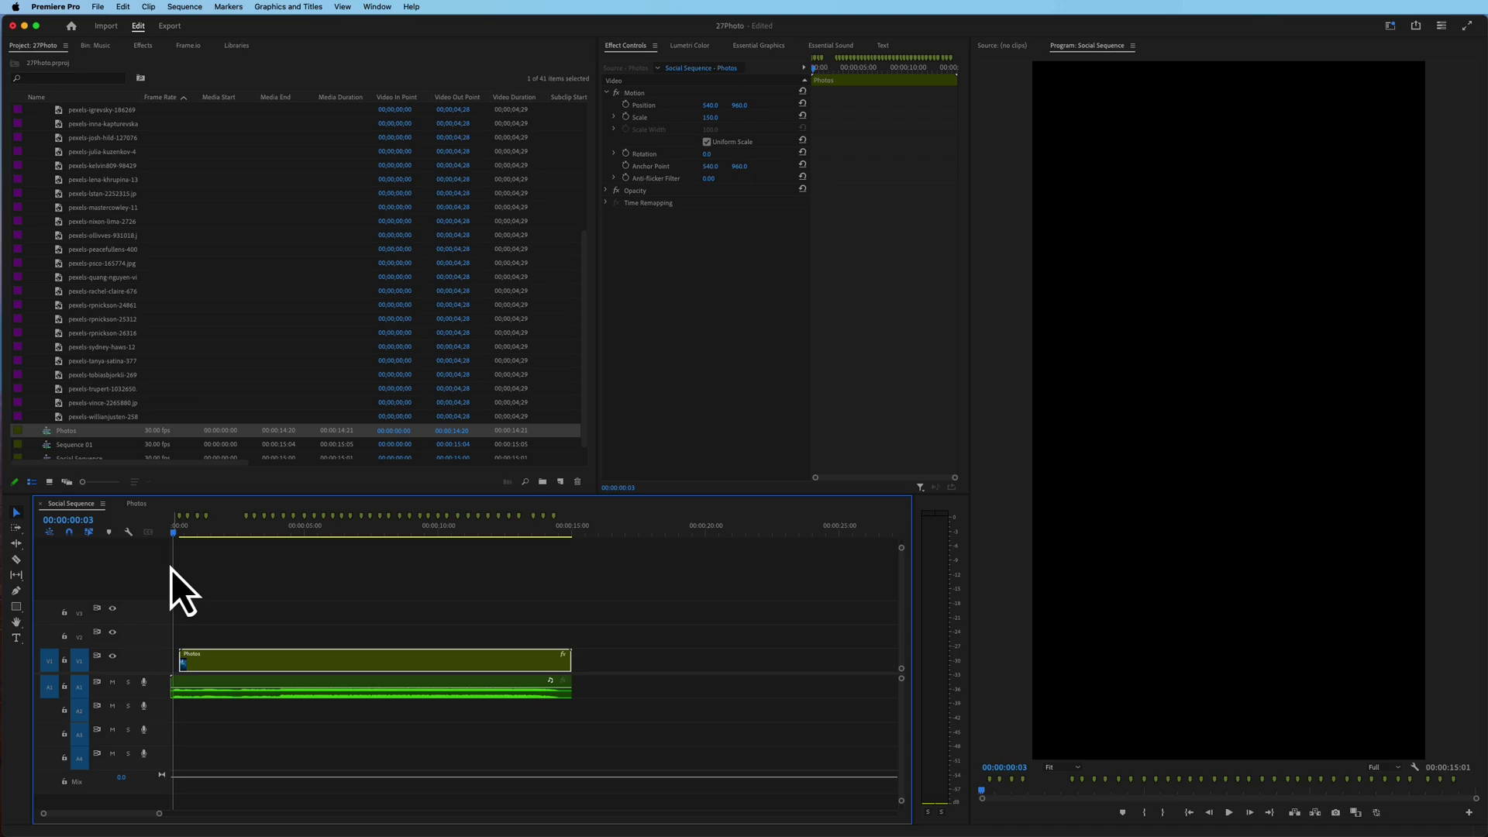
pyautogui.moveTo(174, 654)
pyautogui.mouseDown()
pyautogui.moveTo(156, 655)
pyautogui.moveTo(193, 649)
pyautogui.mouseUp()
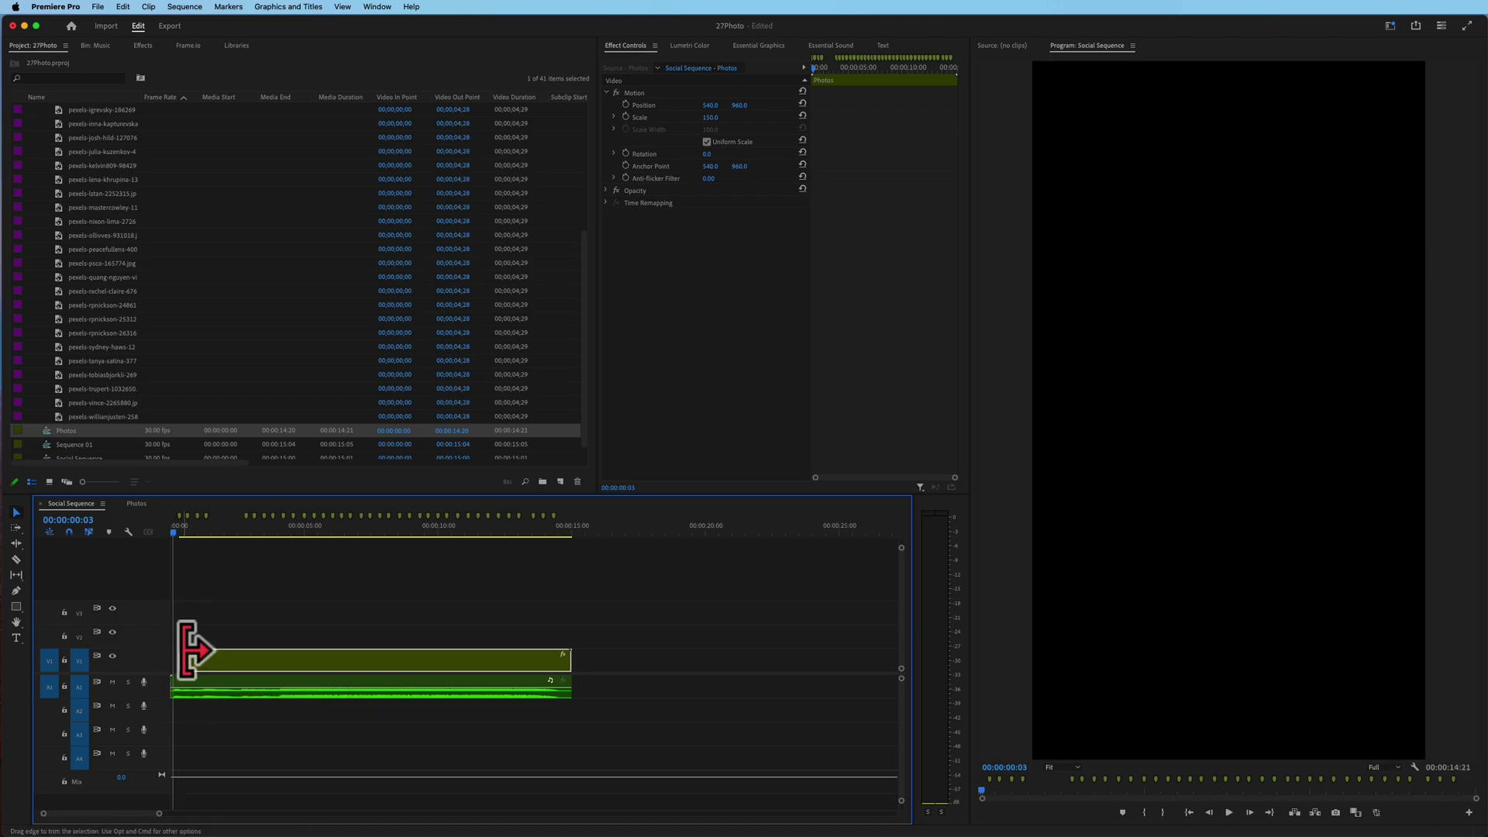
# Step: Switch the Project panel to icon view and open the Photos bin
pyautogui.scroll(5, 136, 233)
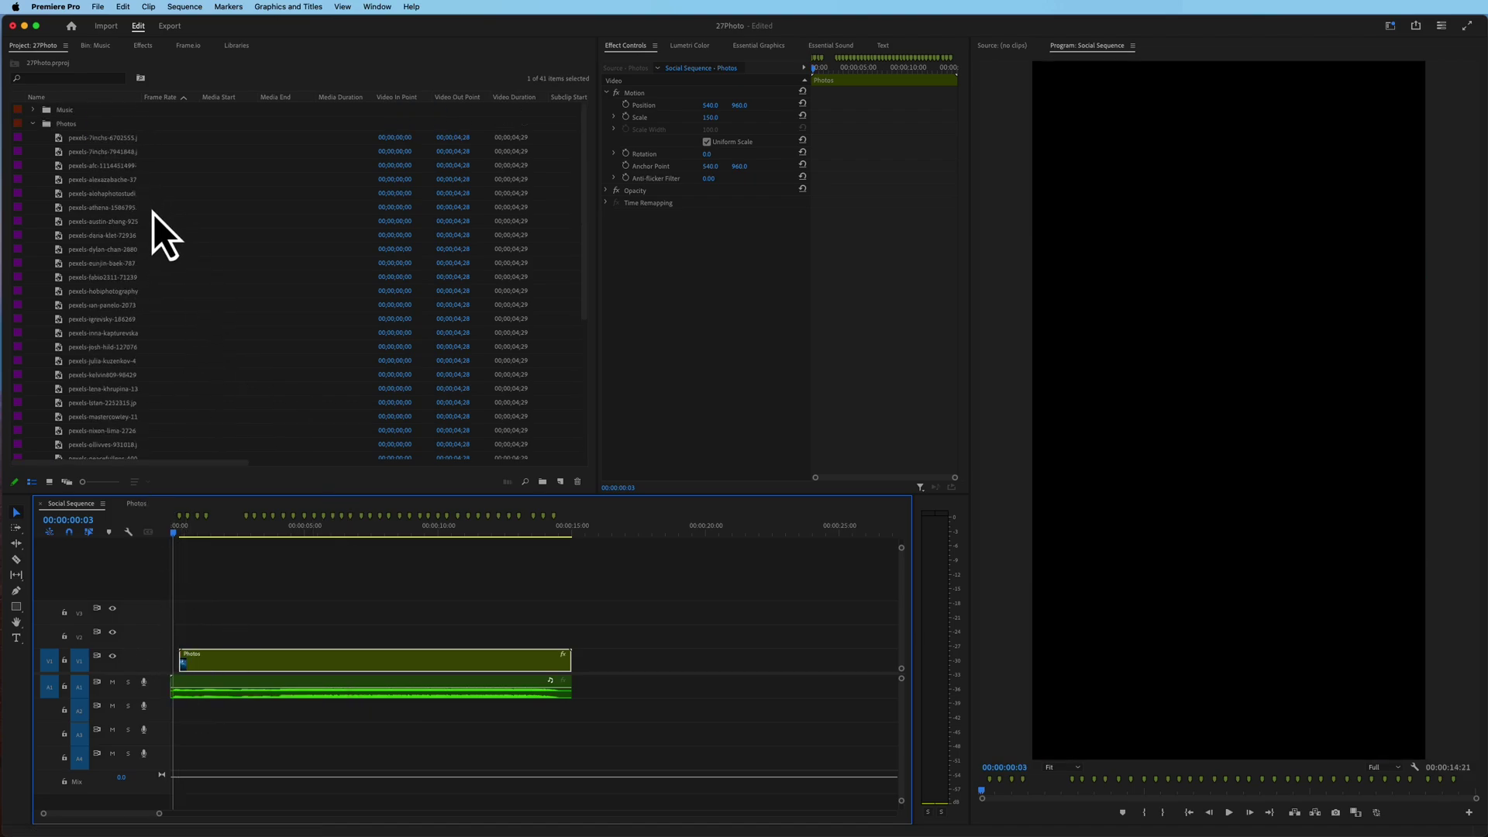
pyautogui.click(102, 138)
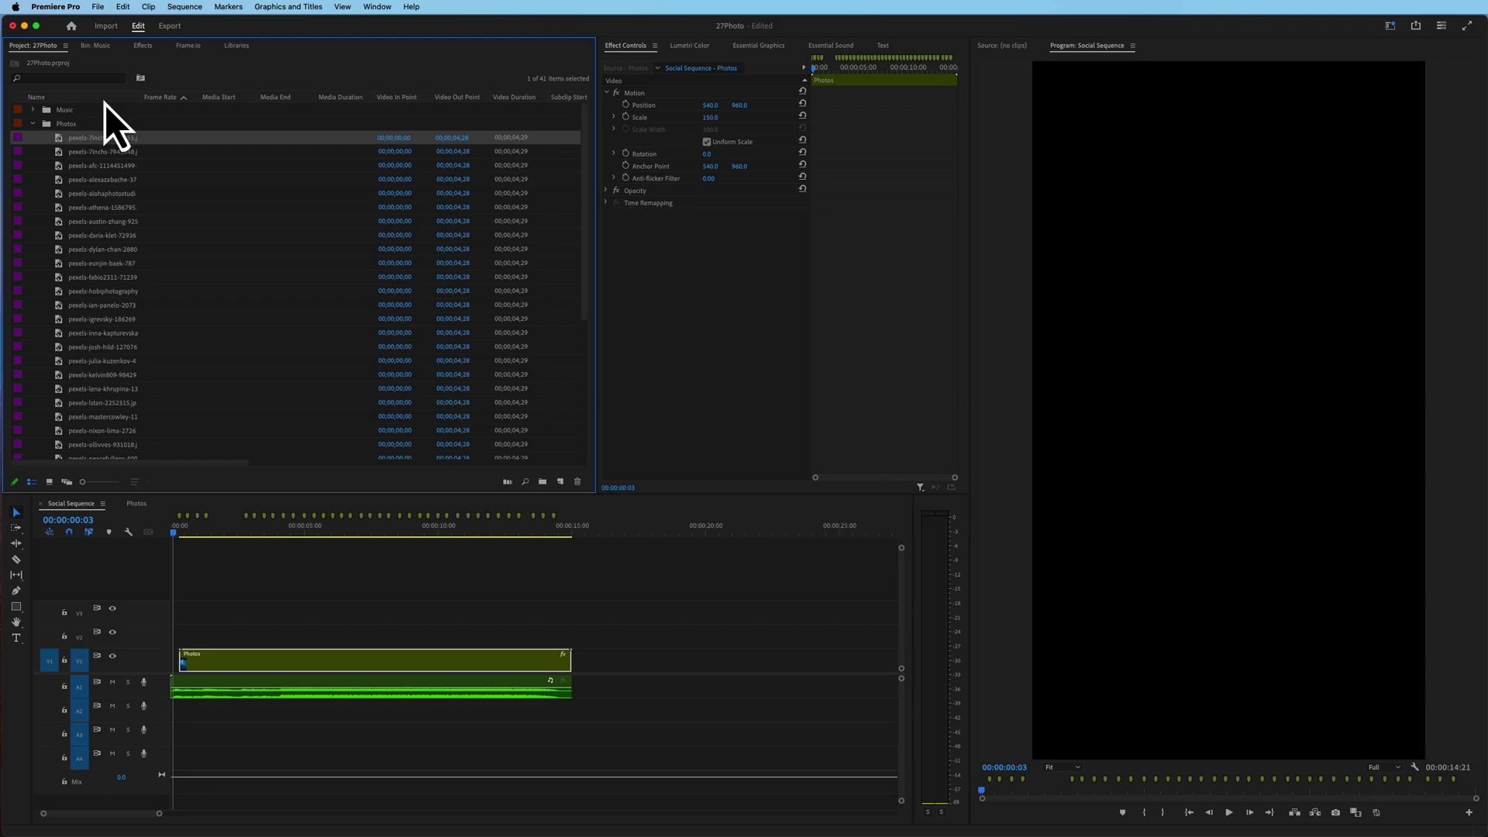
pyautogui.click(49, 481)
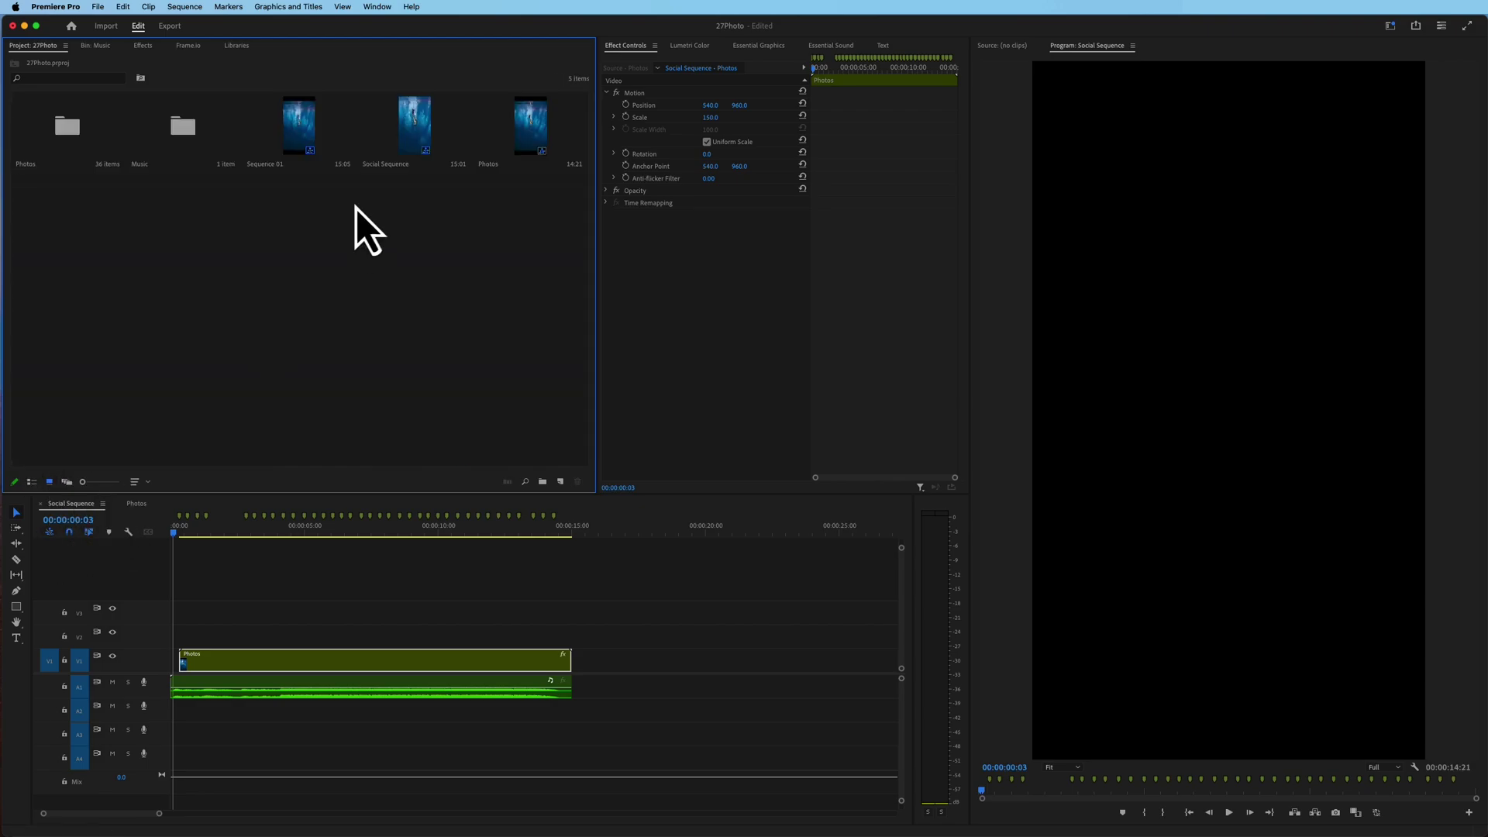
pyautogui.doubleClick(67, 132)
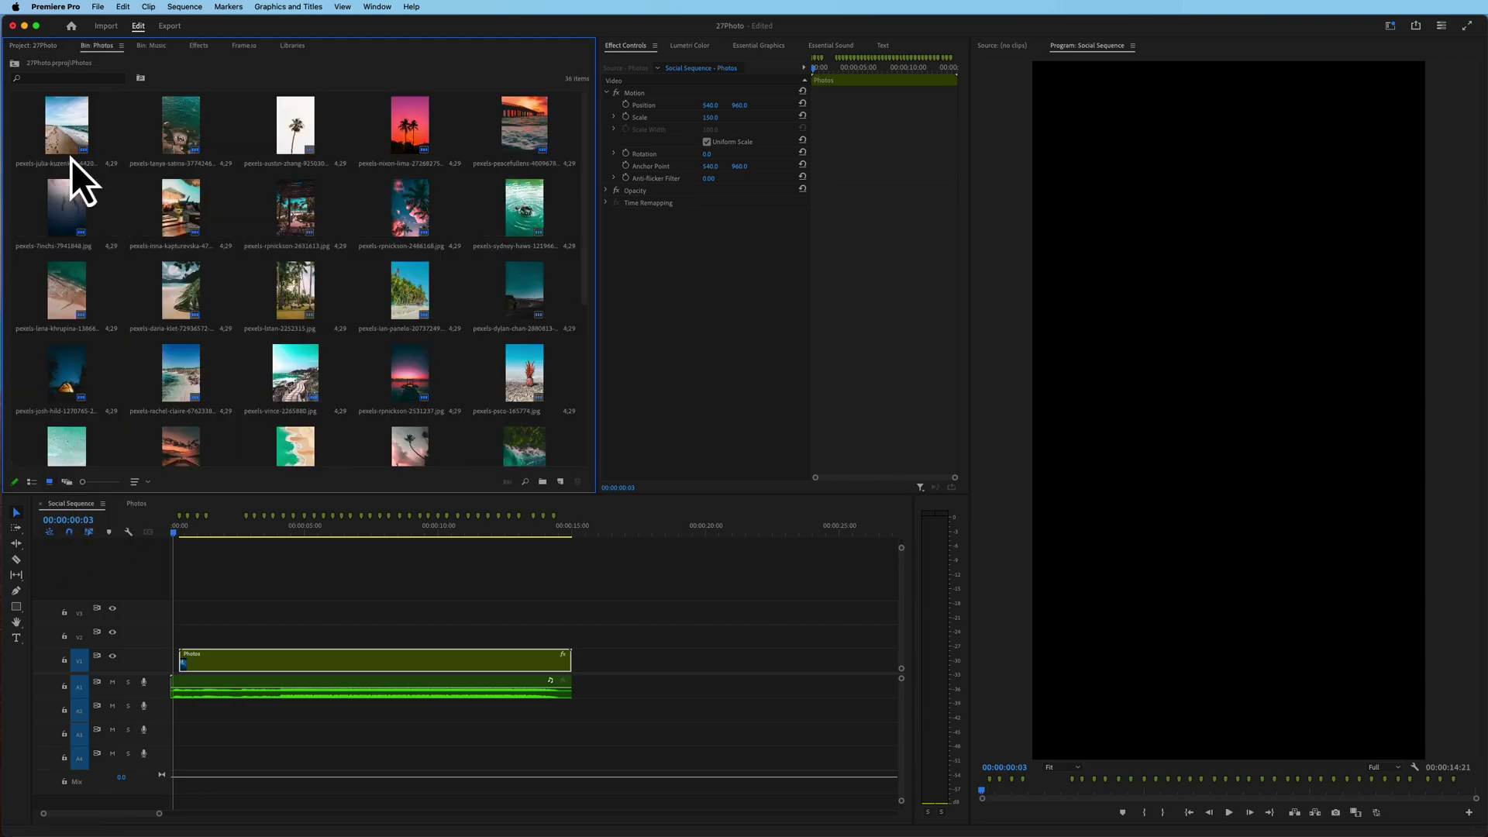
pyautogui.scroll(-5, 154, 280)
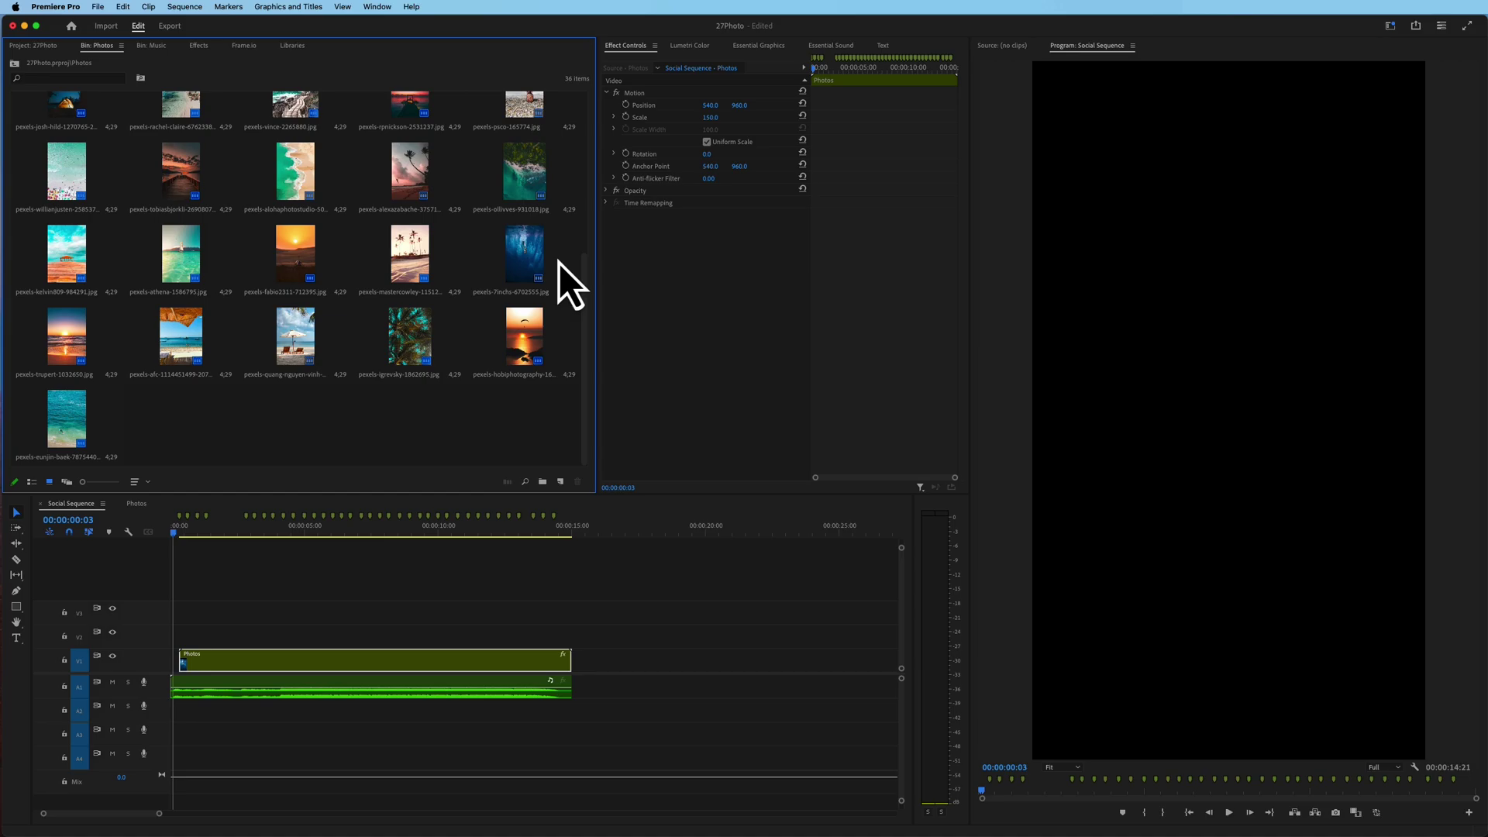
# Step: Place the diver photo, trimmed to 10 frames, at the start of V1
pyautogui.moveTo(560, 263); pyautogui.dragTo(170, 632)
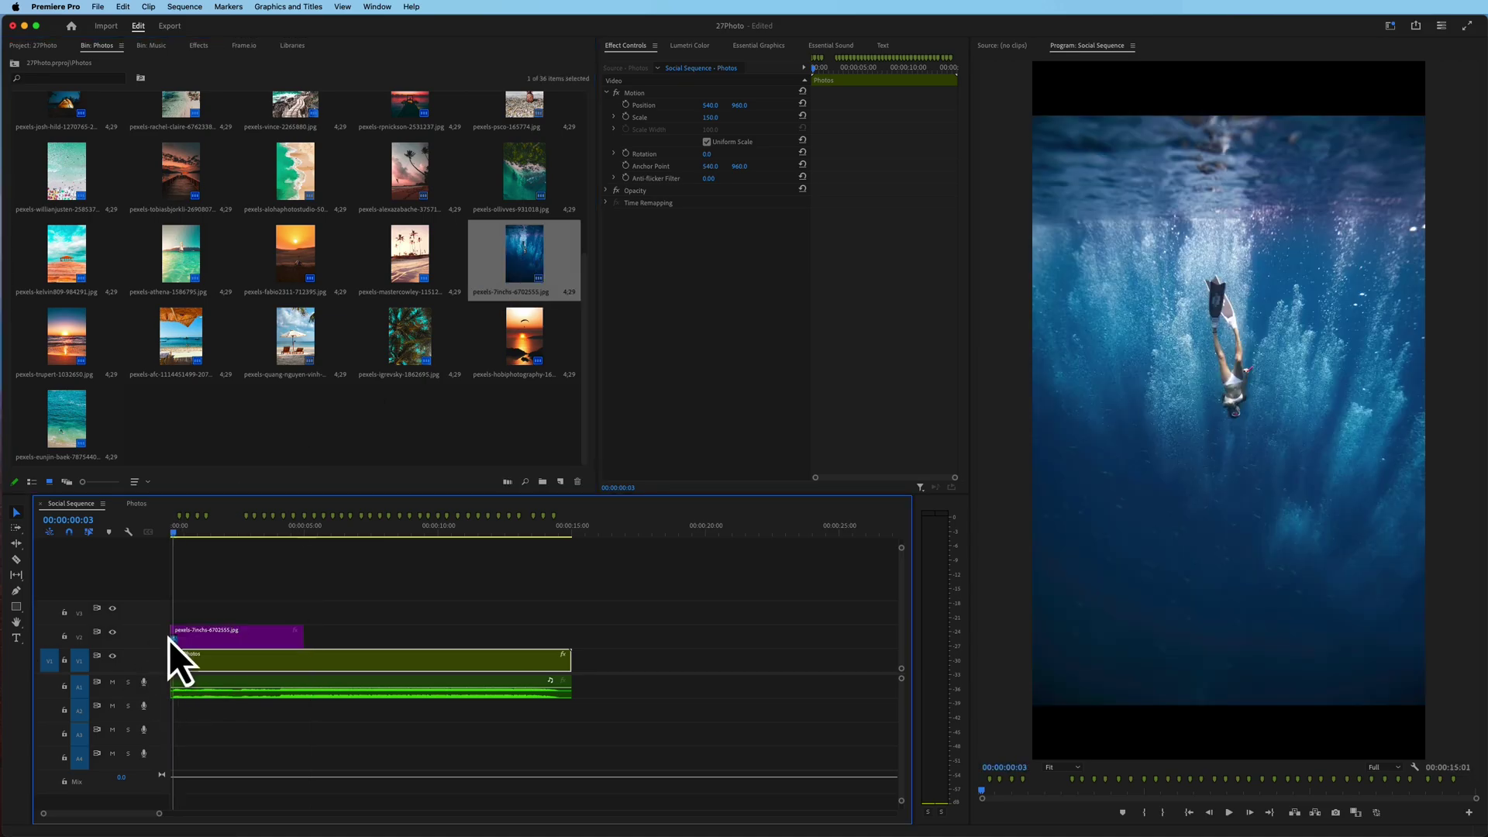
pyautogui.moveTo(310, 629); pyautogui.dragTo(173, 653)
pyautogui.press('space')
pyautogui.press('Home')
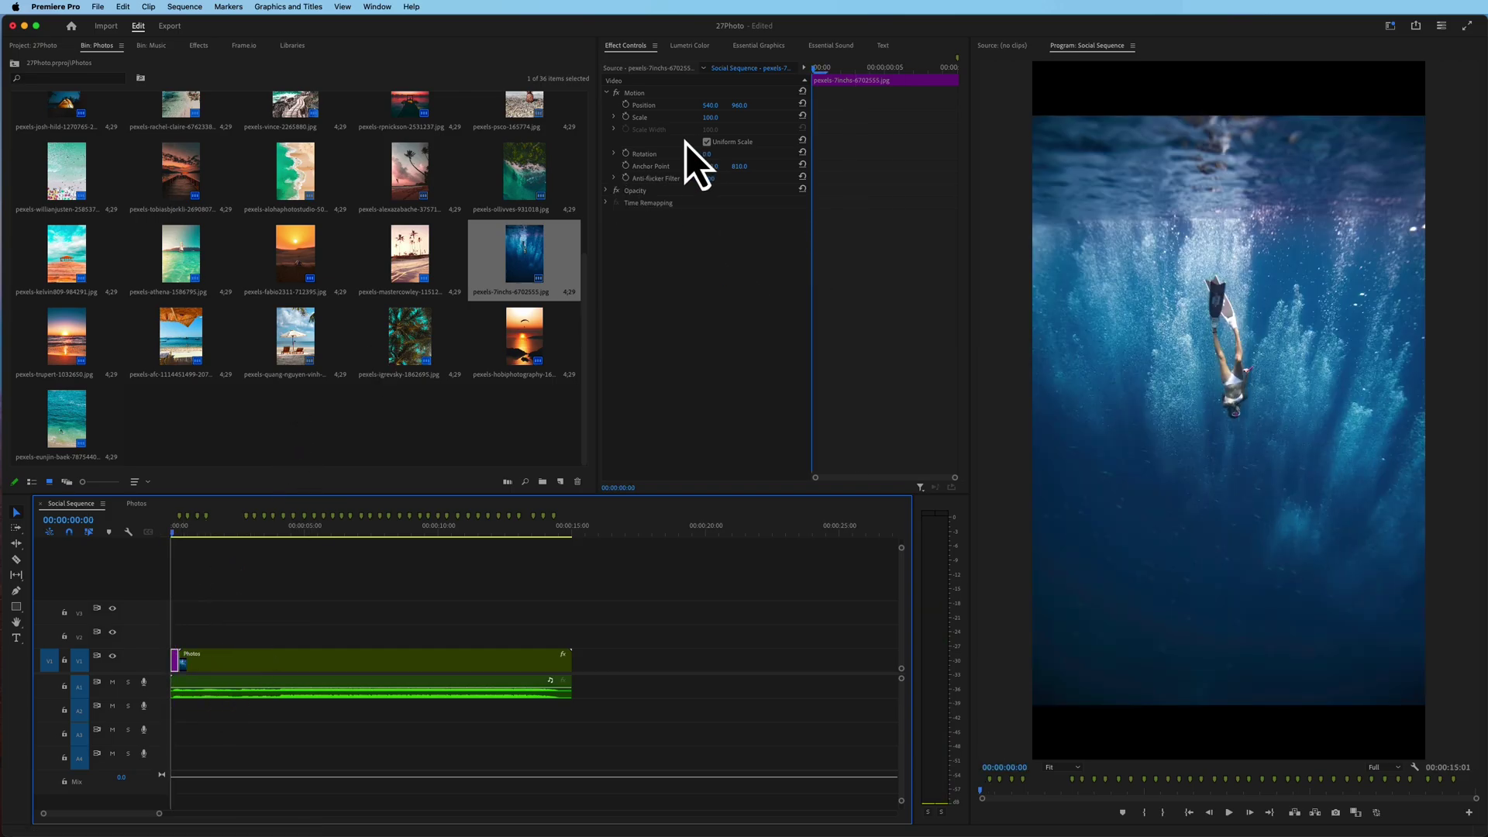
# Step: Raise the opening photo's Scale to 114 and play back the sequence
pyautogui.moveTo(706, 118); pyautogui.dragTo(711, 120)
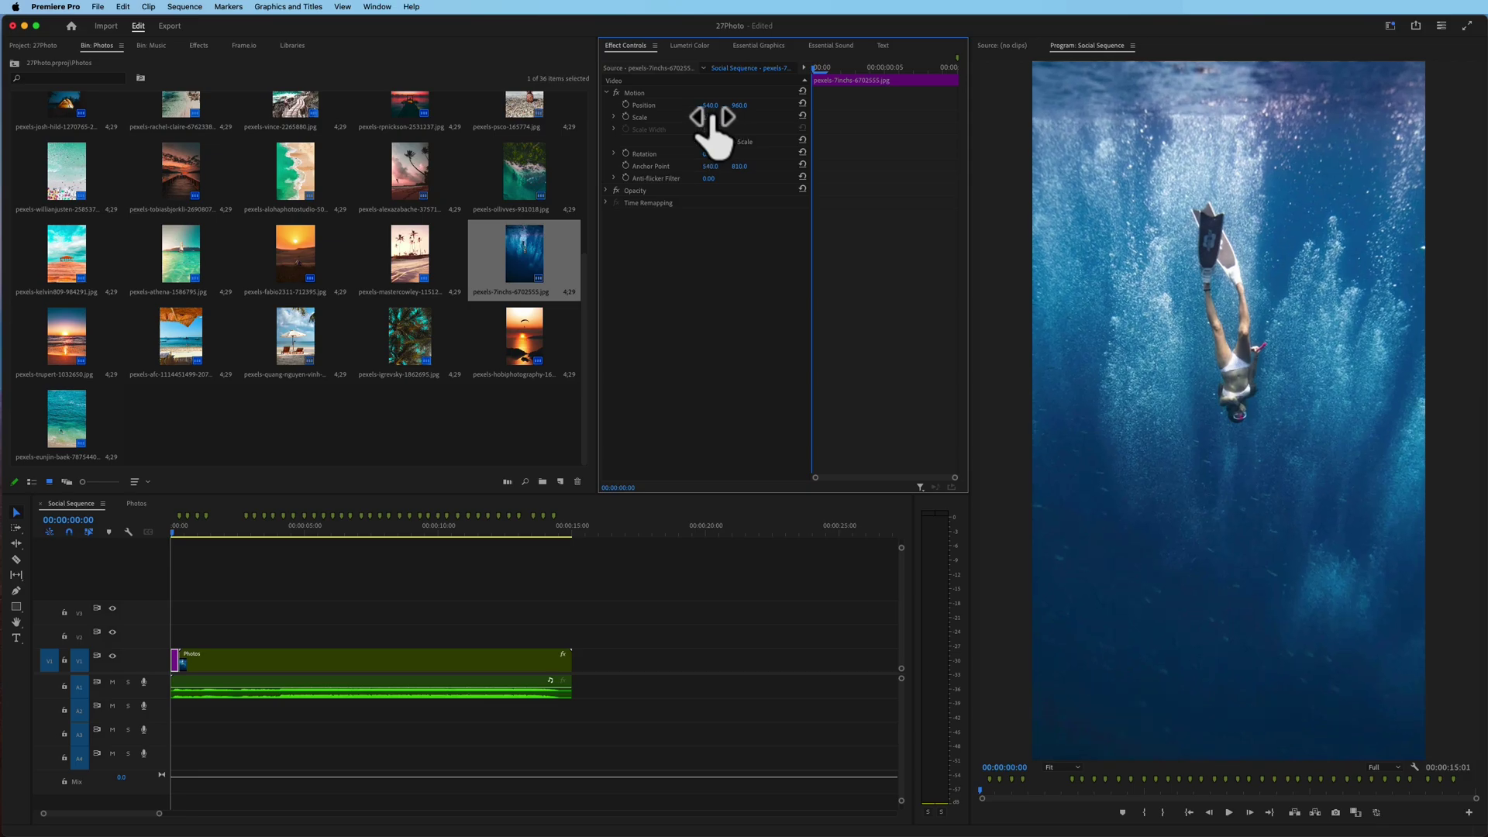
pyautogui.press('space')
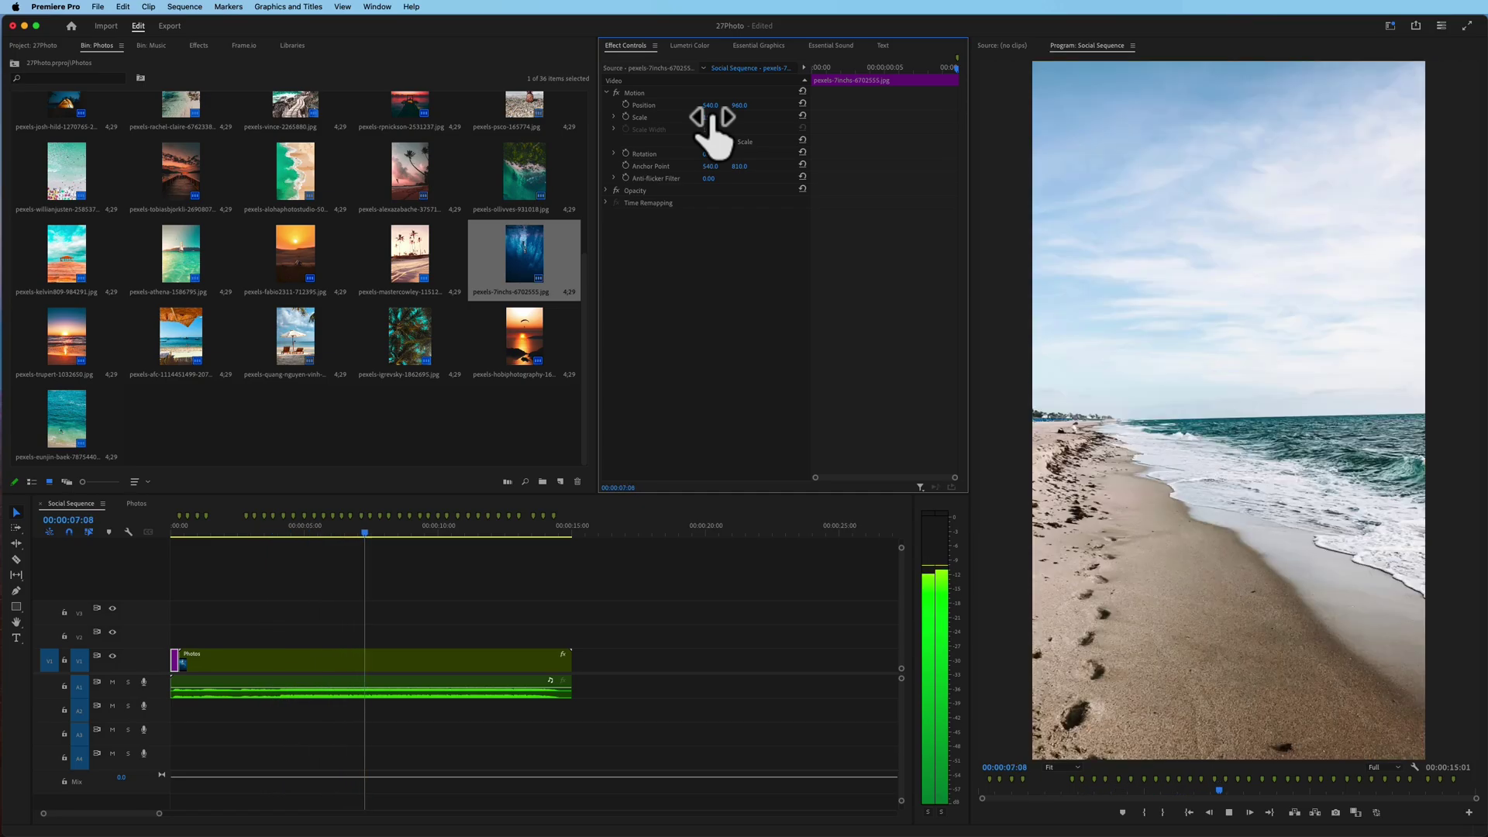
pyautogui.press('space')
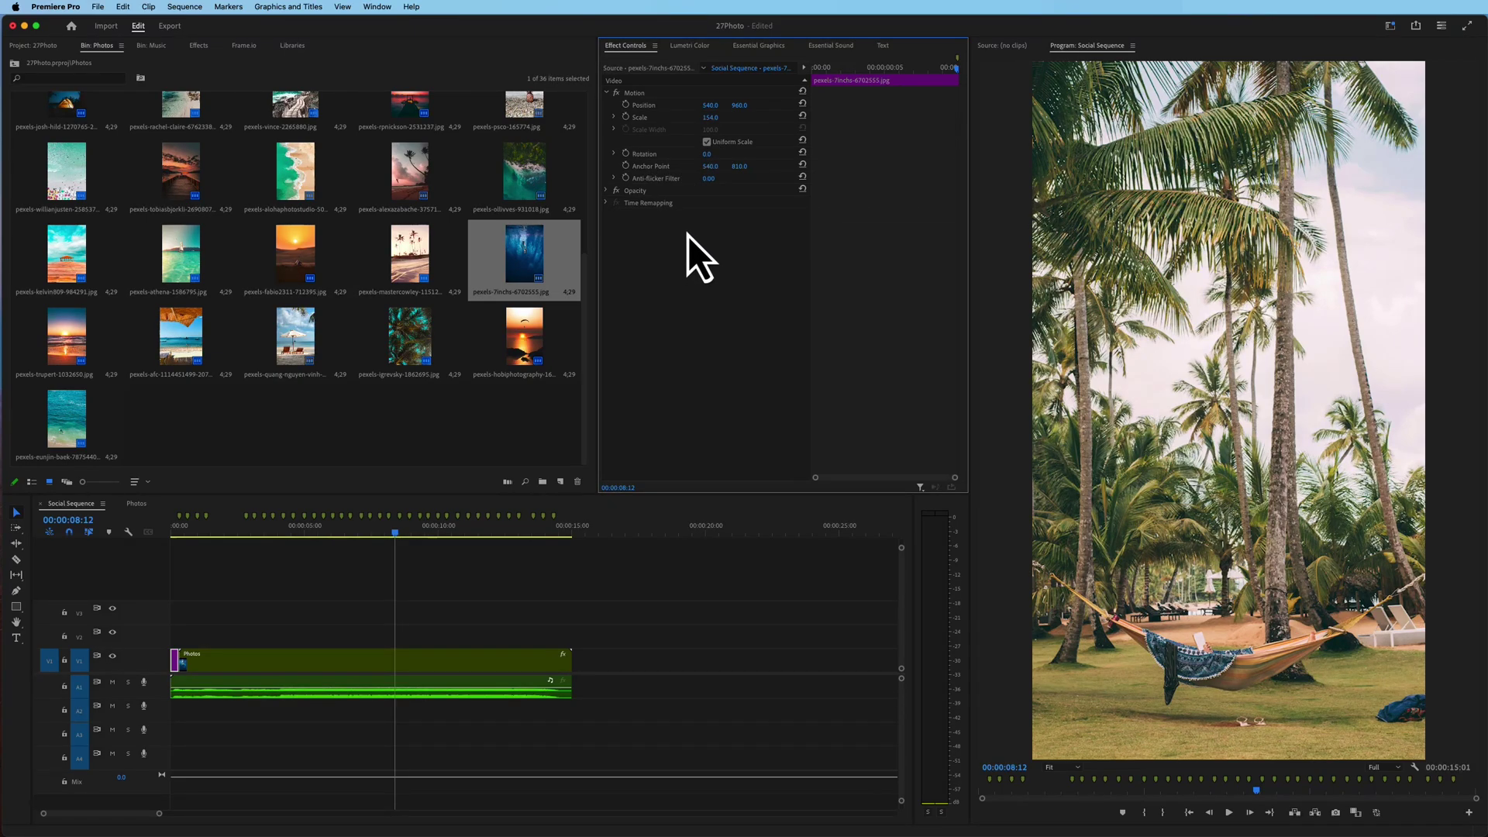
# Step: Open Quick Export for Social Sequence with the Match Source – Adaptive High Bitrate preset
pyautogui.click(1425, 31)
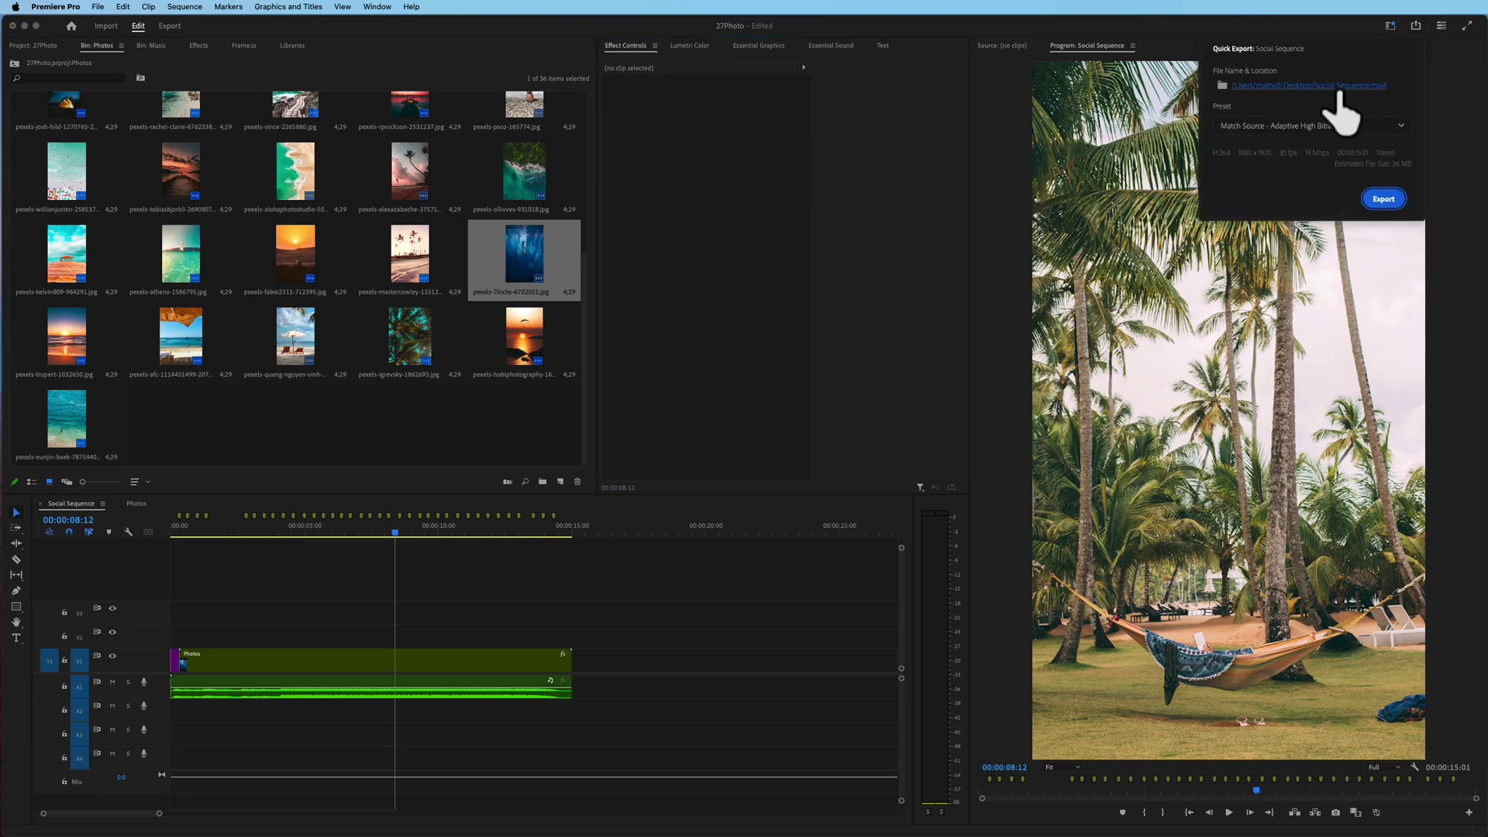